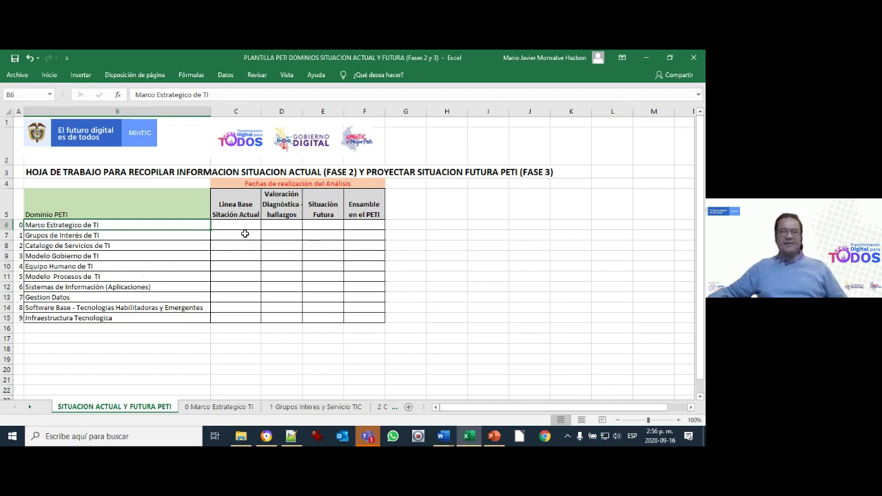
Examine the PETI domains and the analysis date columns, from Linea Base Sitación Actual through Ensamble en el PETI, on the summary sheet.
drag(245, 224, 235, 325)
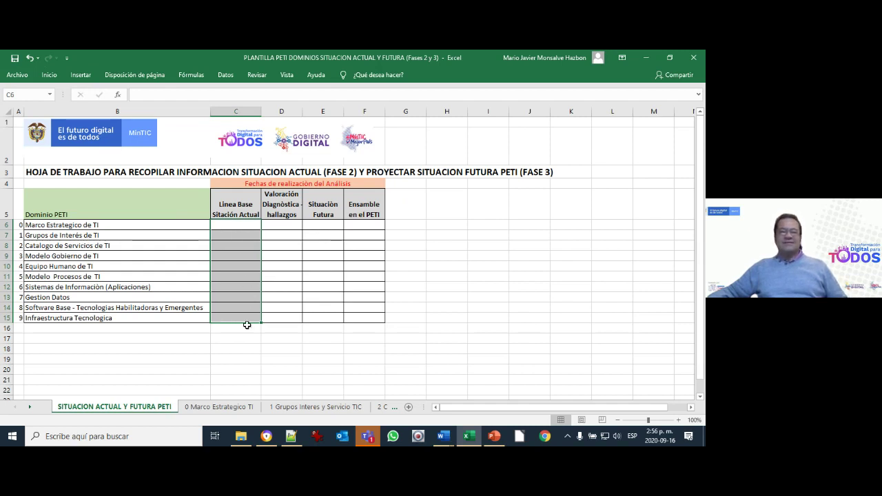
click(237, 223)
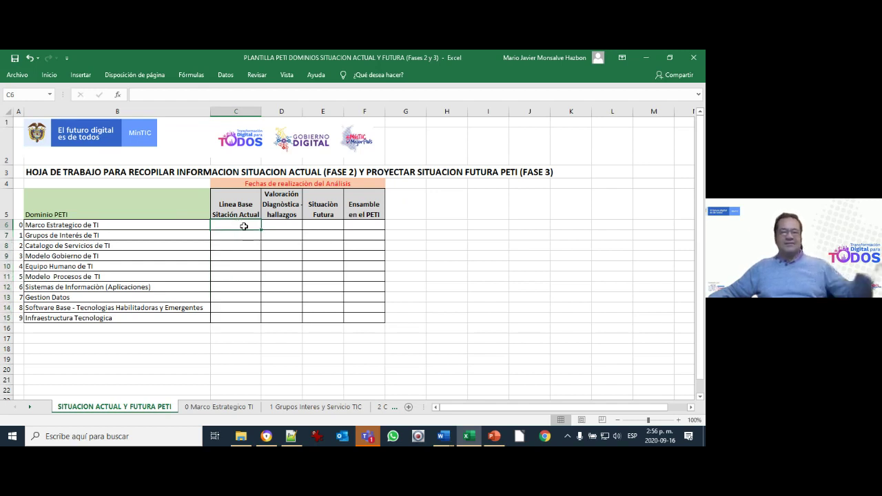
click(246, 236)
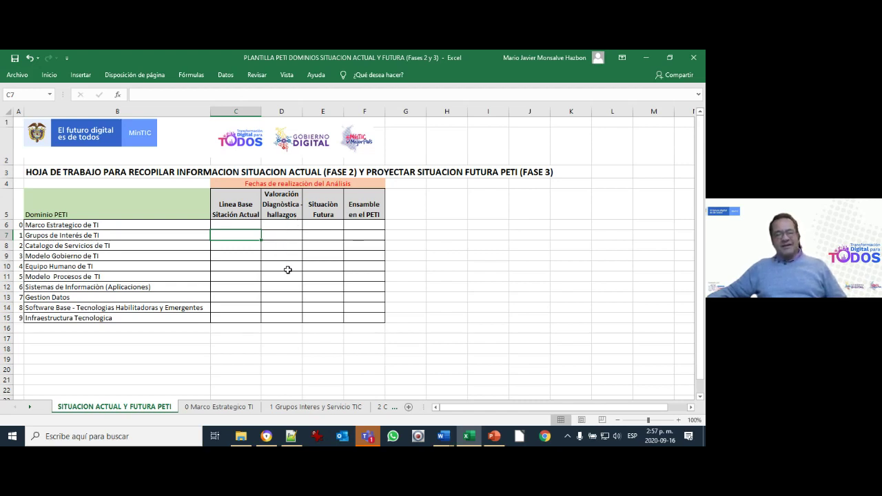
drag(237, 222, 275, 315)
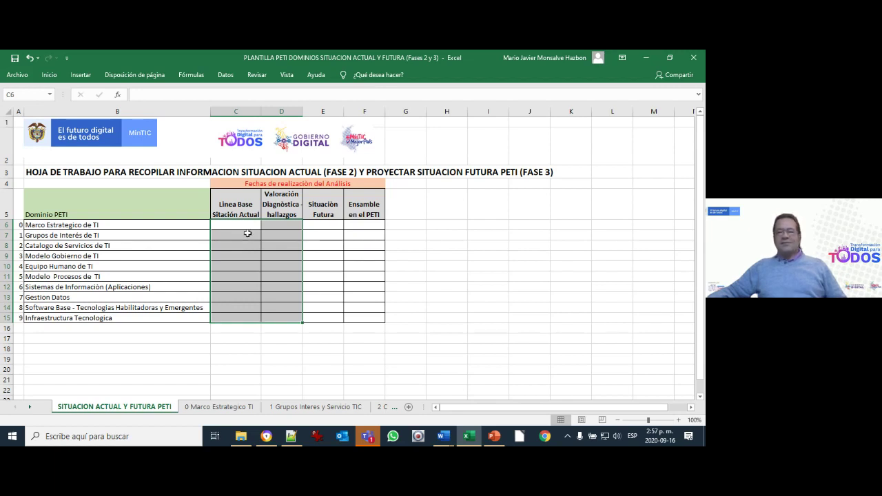
click(323, 225)
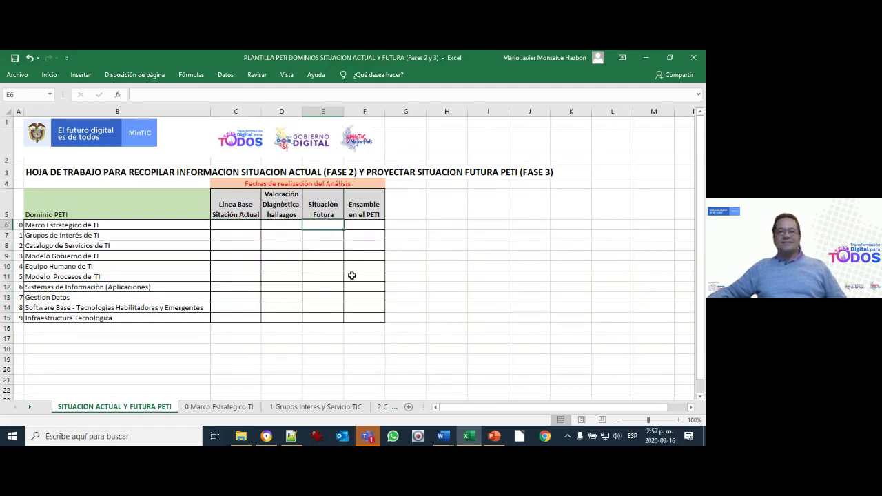
click(86, 228)
click(86, 233)
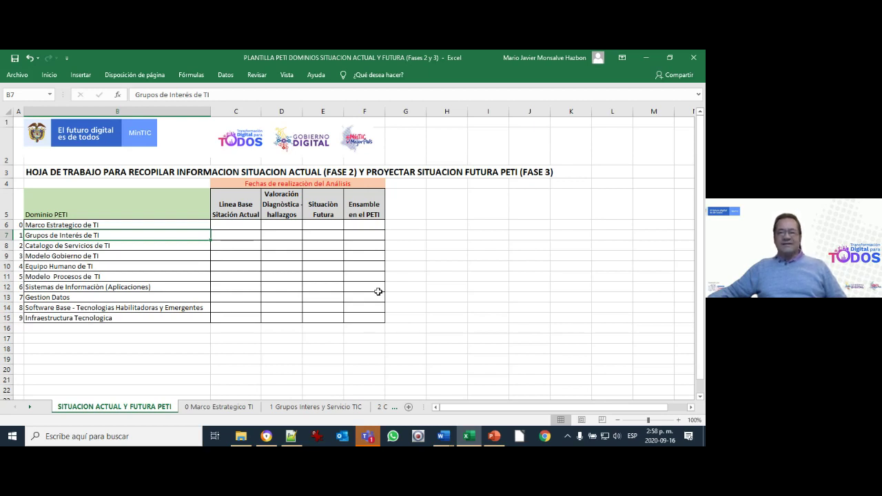
click(370, 226)
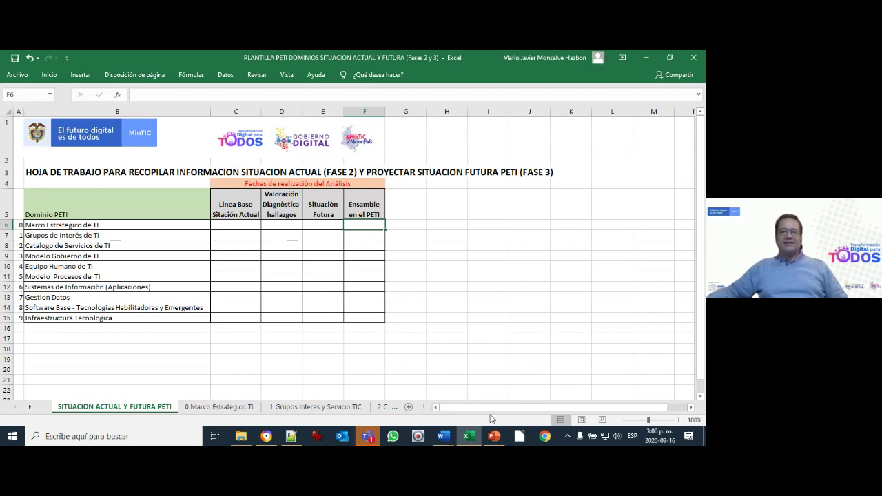
Switch to the PowerPoint presentation, view slide 13 on representing the entity's IT baseline, and return to the Excel template.
click(494, 436)
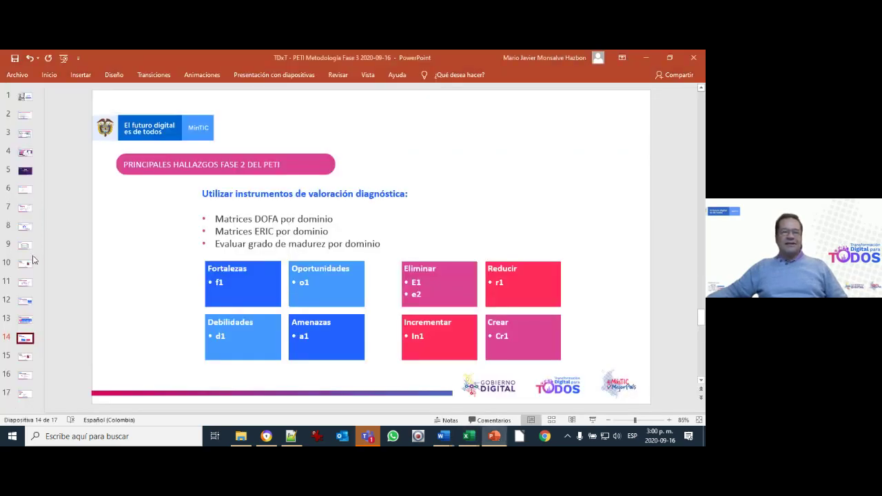
click(25, 321)
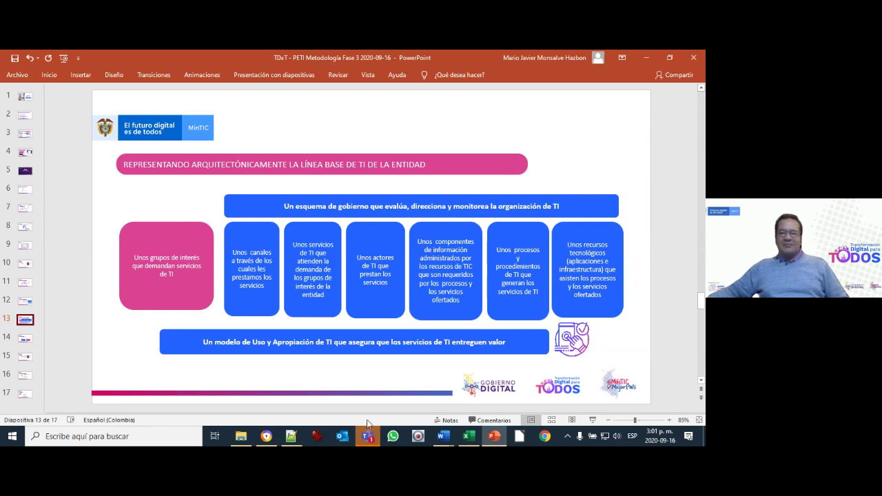
mouse_move(477, 442)
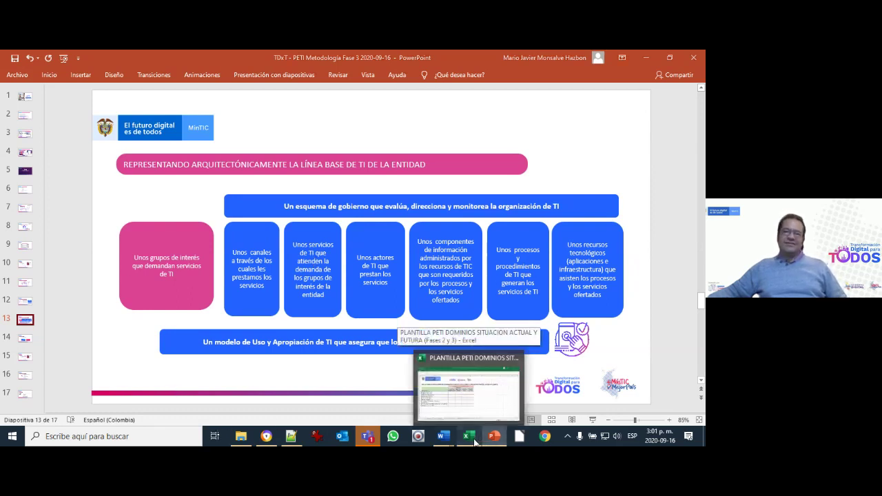
click(474, 442)
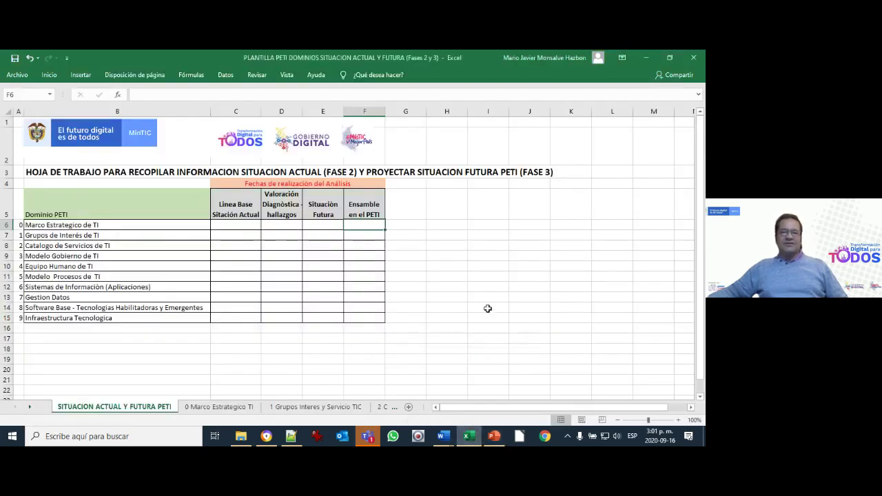
Look through the domain sheets from 0 Marco Estrategico TI to 5 Procesos TI and return to the SITUACION ACTUAL Y FUTURA PETI sheet.
click(214, 407)
click(308, 407)
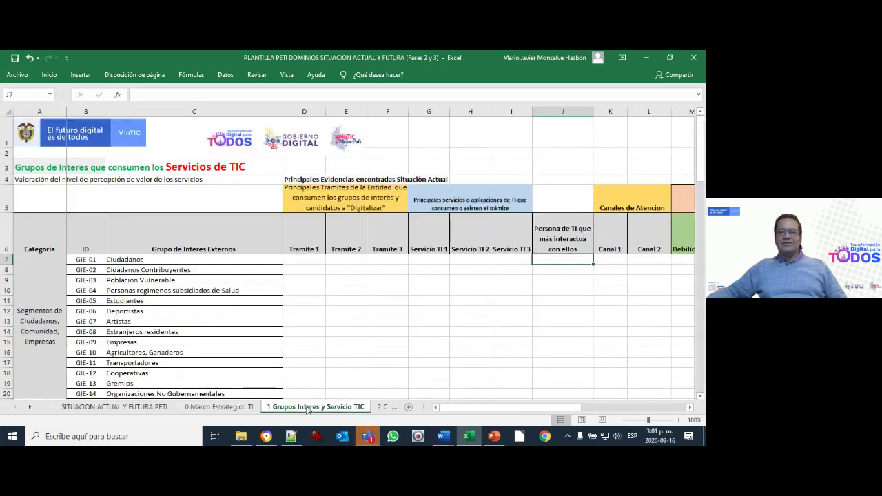
click(383, 408)
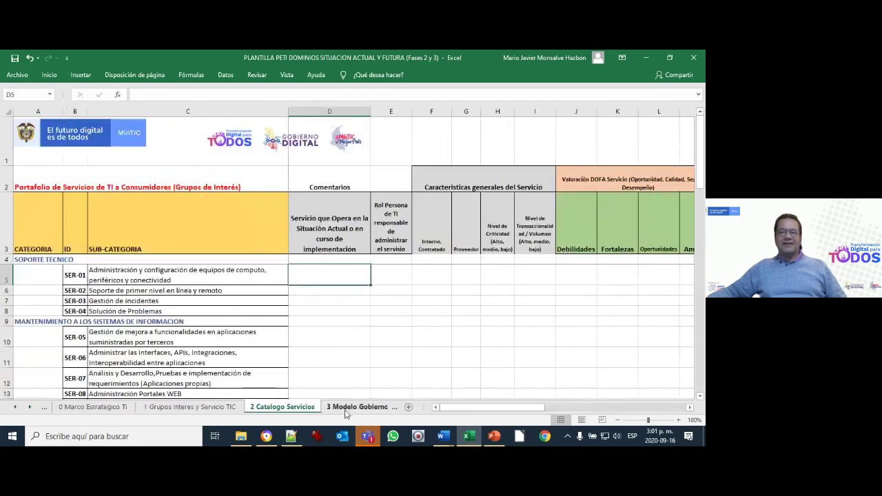
click(351, 407)
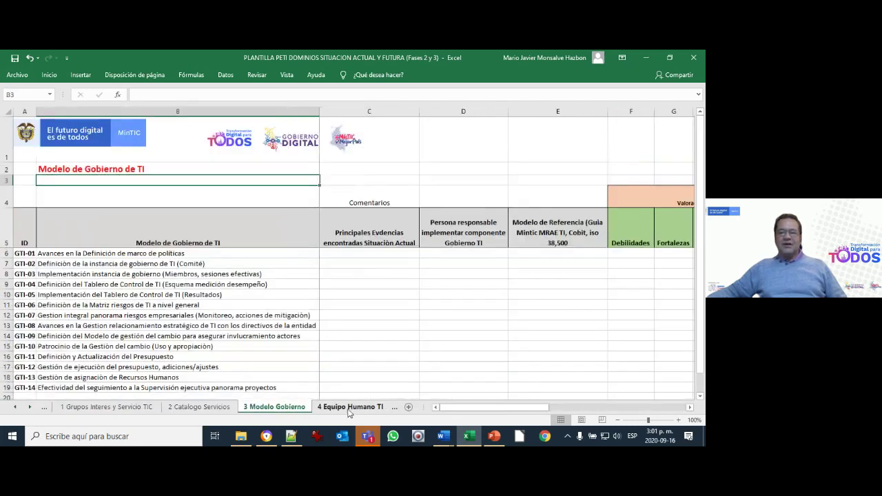
click(350, 407)
click(305, 407)
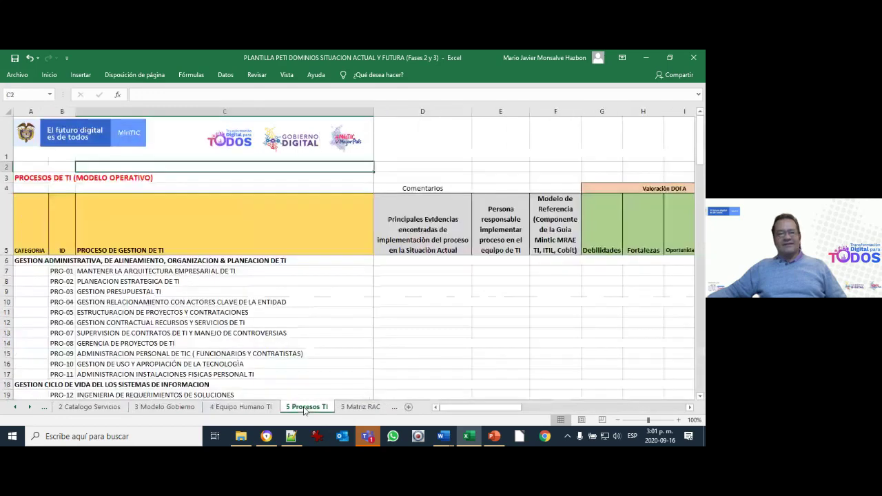
click(16, 408)
click(16, 408)
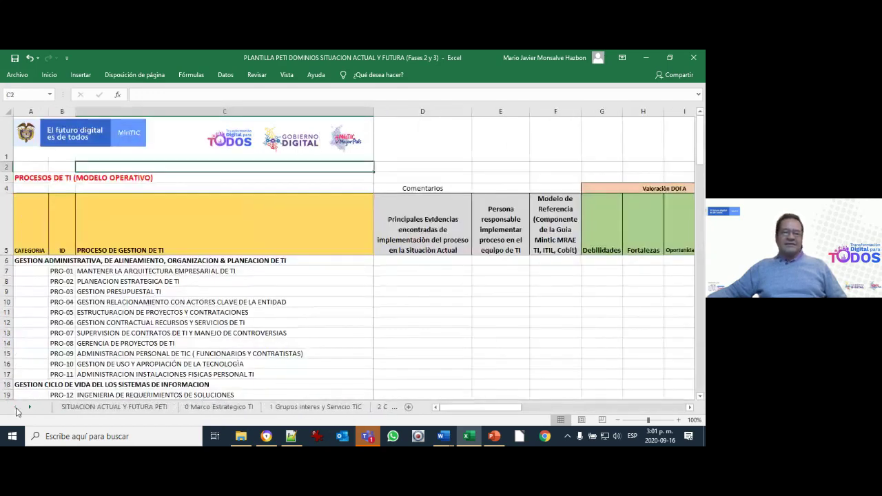
click(109, 409)
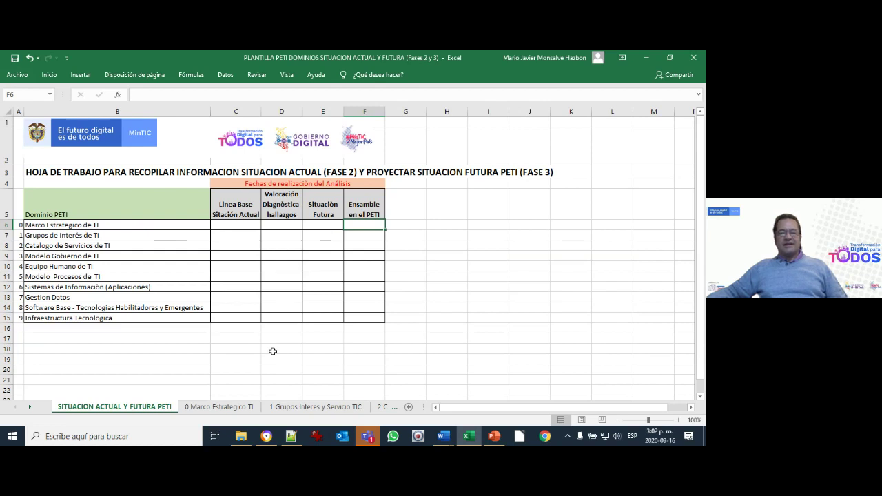
Examine the current and redefined columns for Visión TI, Misión TI and Valores Equipo TI on the 0 Marco Estrategico TI sheet.
click(236, 408)
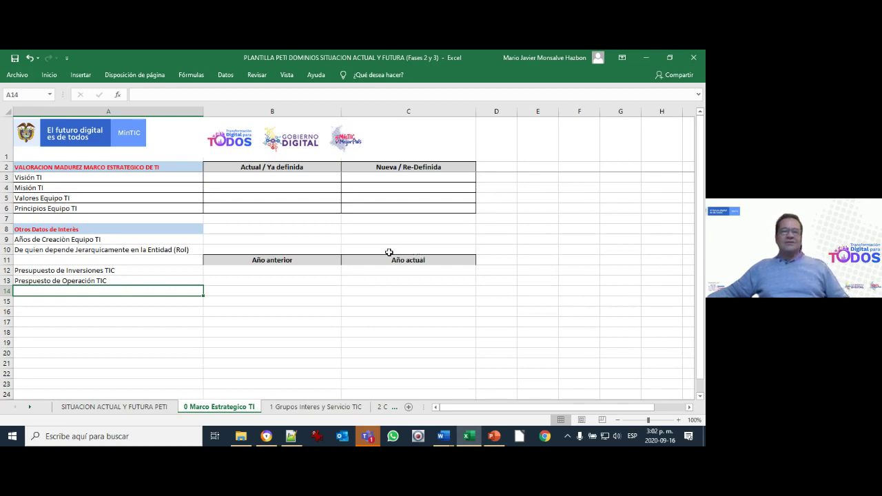
click(266, 176)
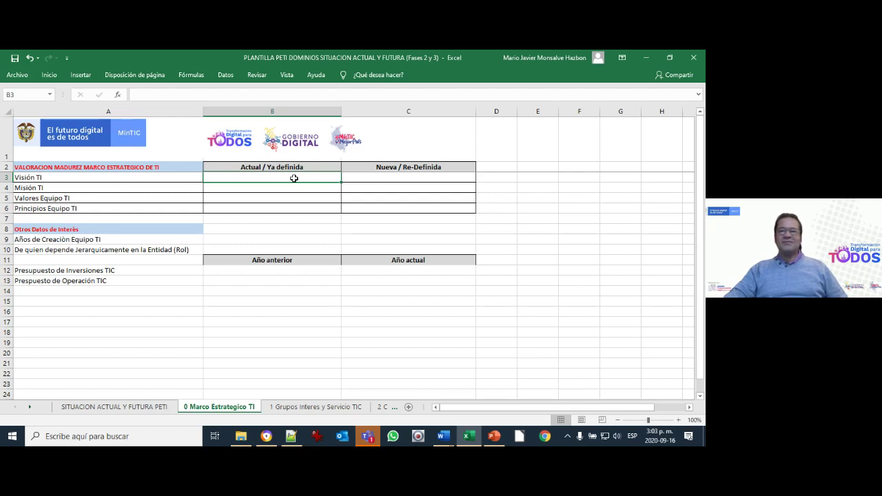
key(Right)
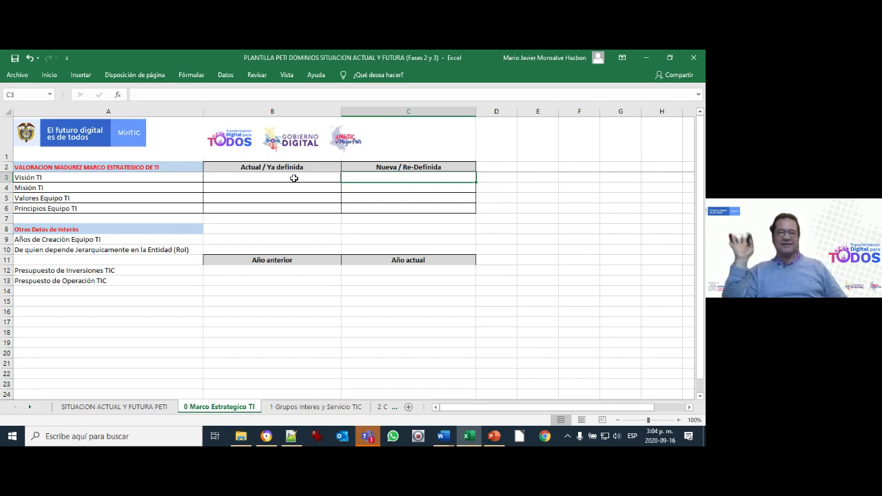
key(Left)
key(Left)
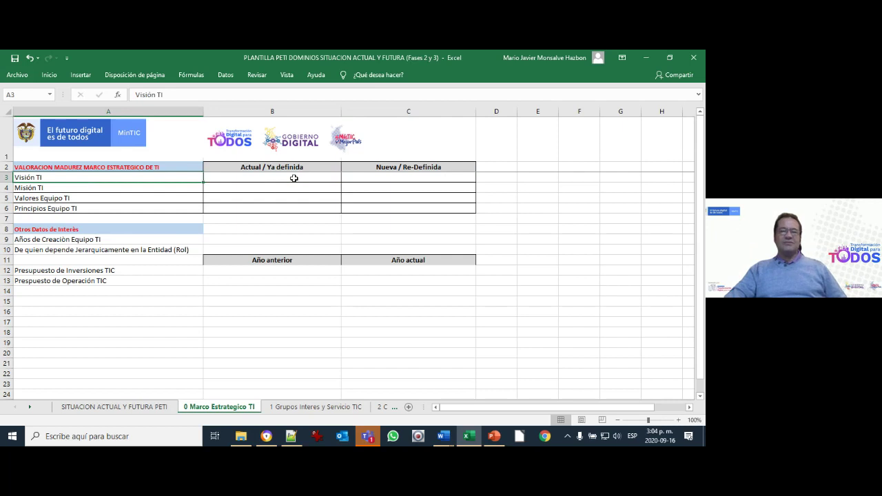
key(Right)
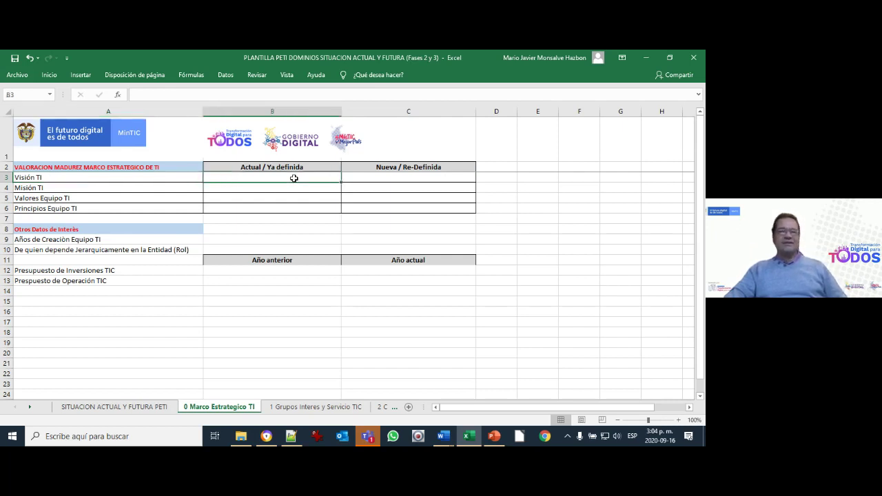
key(Down)
key(Down)
key(Down)
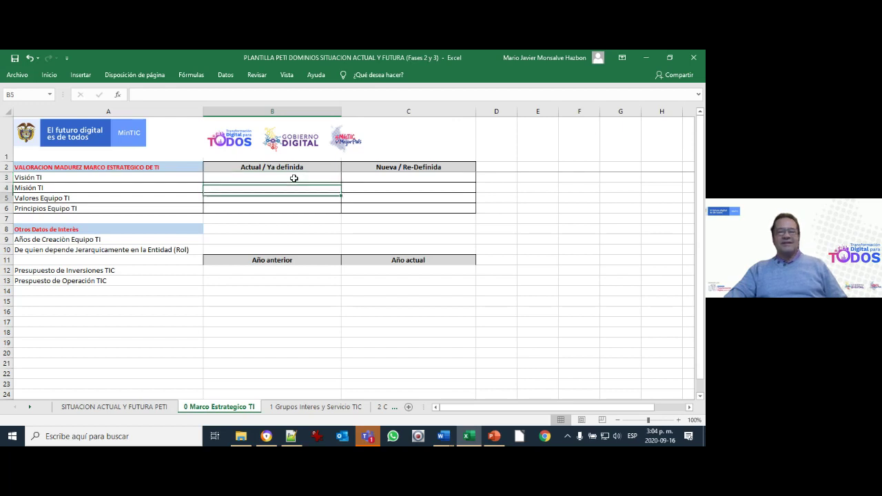
key(Up)
key(Up)
key(Up)
key(Up)
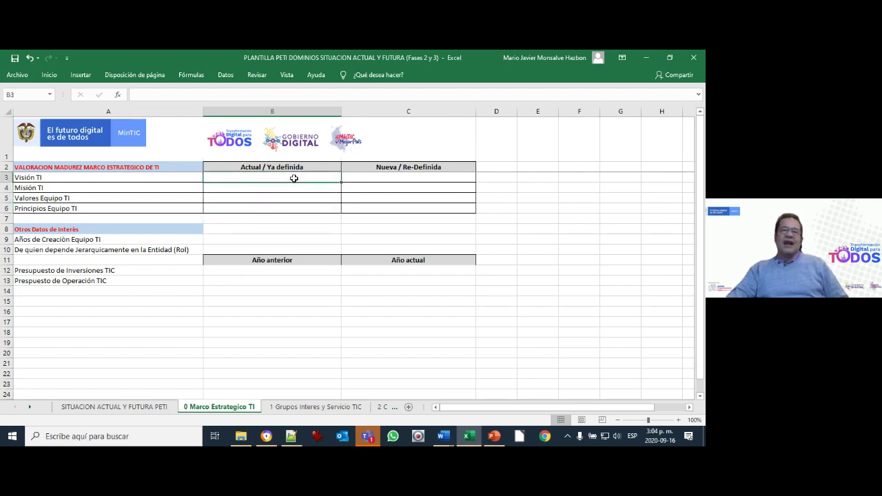
key(Down)
key(Down)
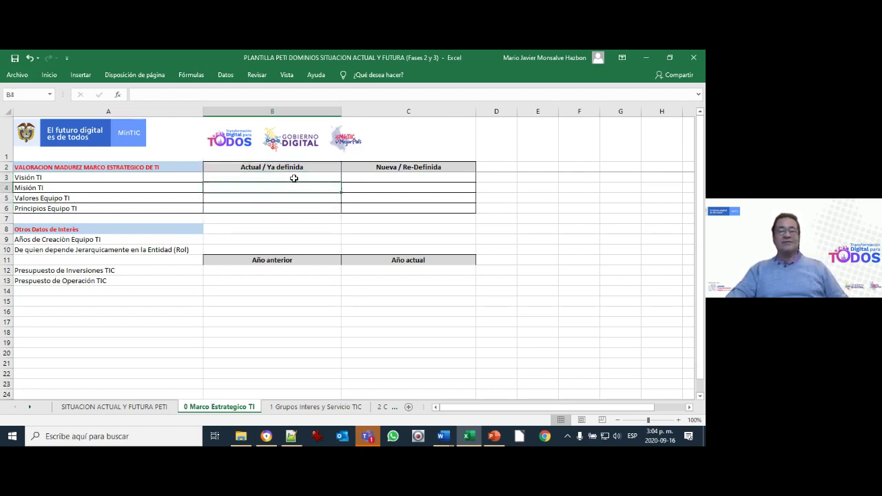
key(Up)
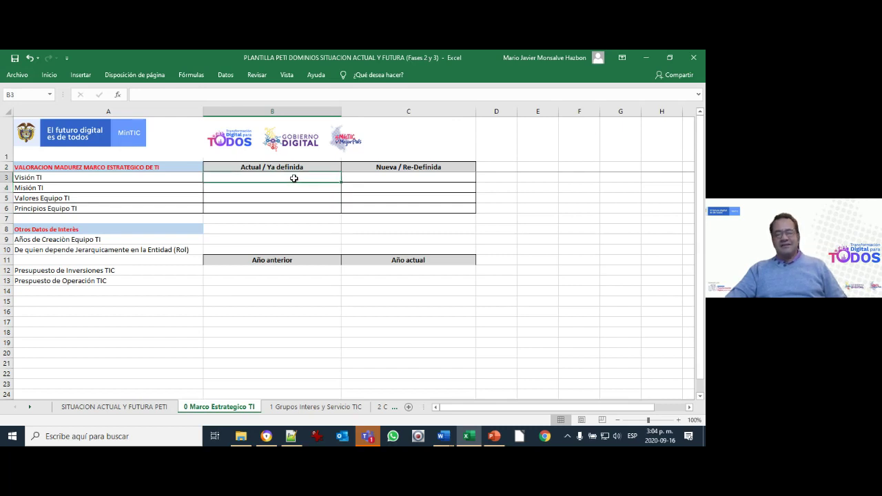
Enter "No hay" as an example in the Actual / Ya definida cell for Visión TI and clear that cell again.
text(No hay)
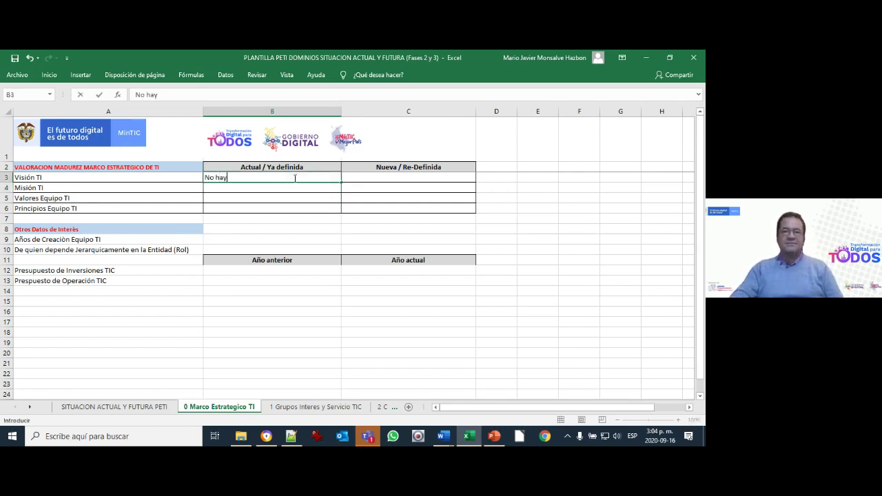
key(Return)
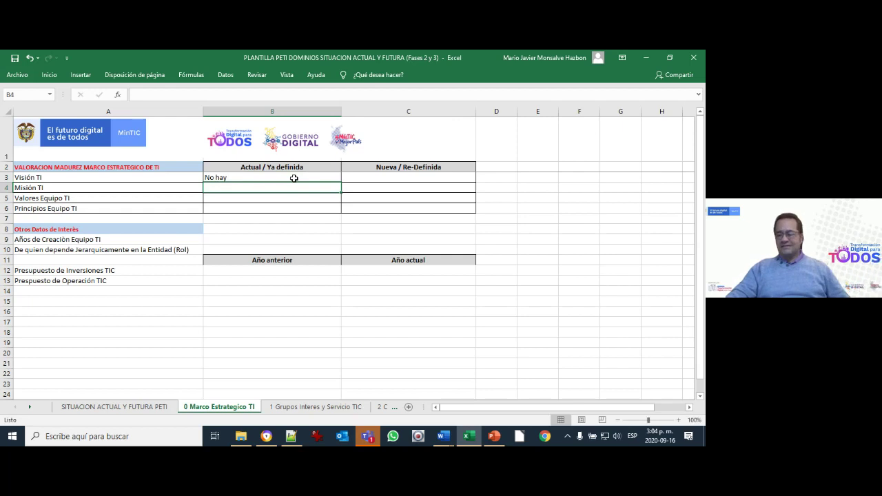
click(294, 178)
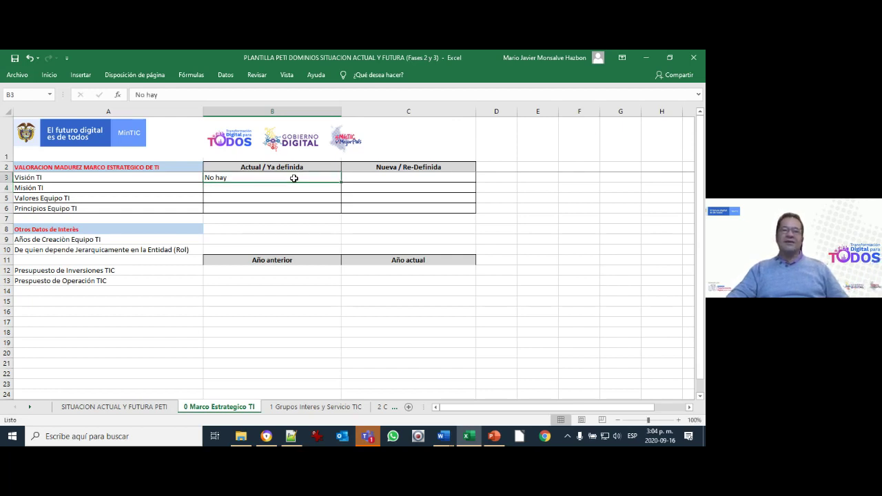
key(Tab)
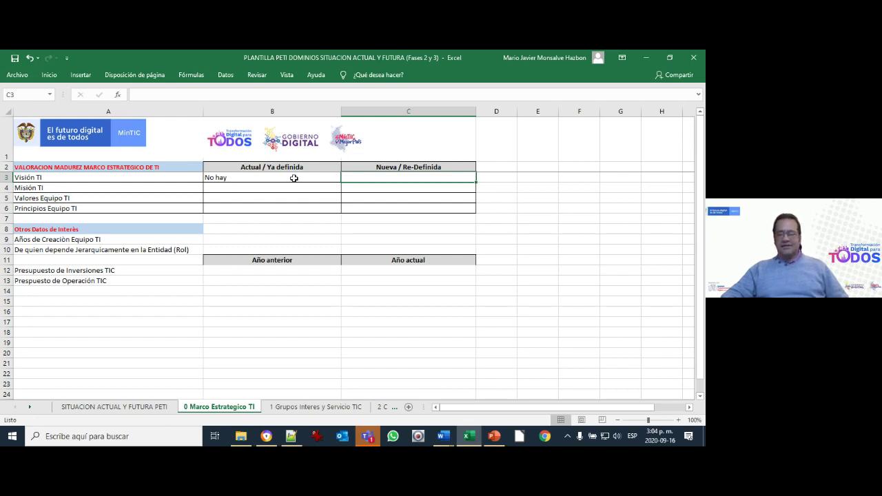
click(293, 179)
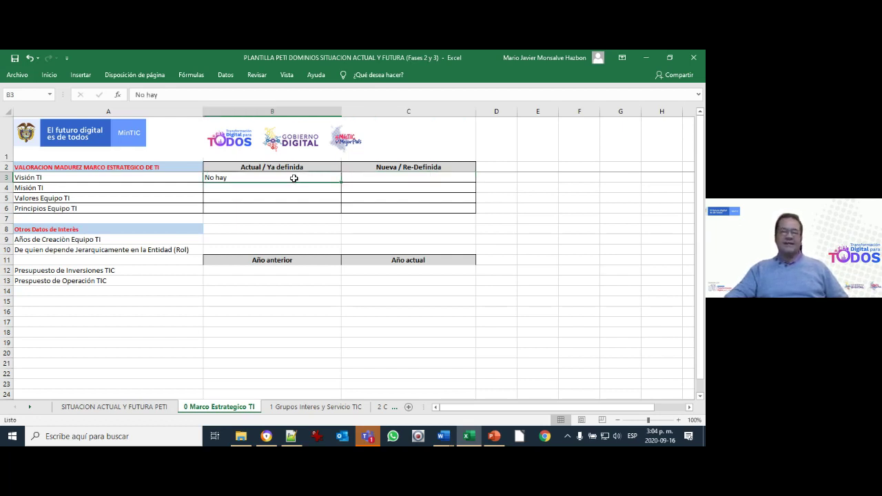
key(Delete)
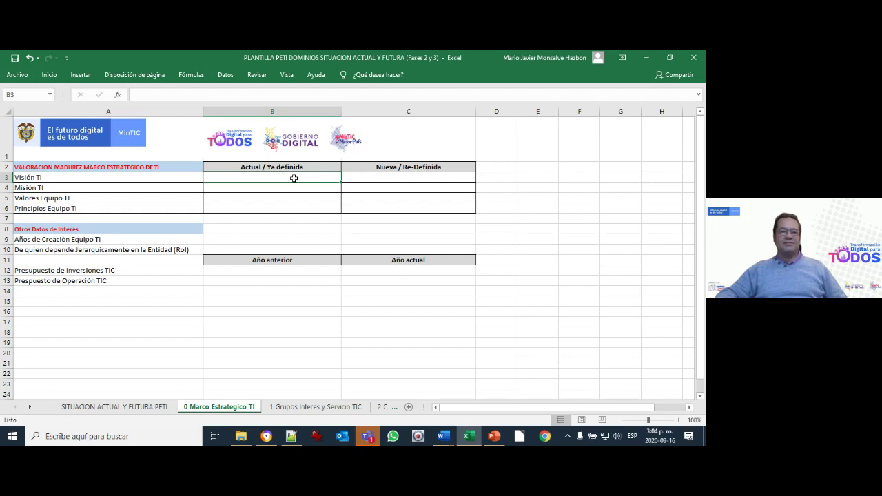
Examine the current Misión TI and Valores Equipo TI cells and select the Nueva / Re-Definida cell for Valores Equipo TI.
key(Down)
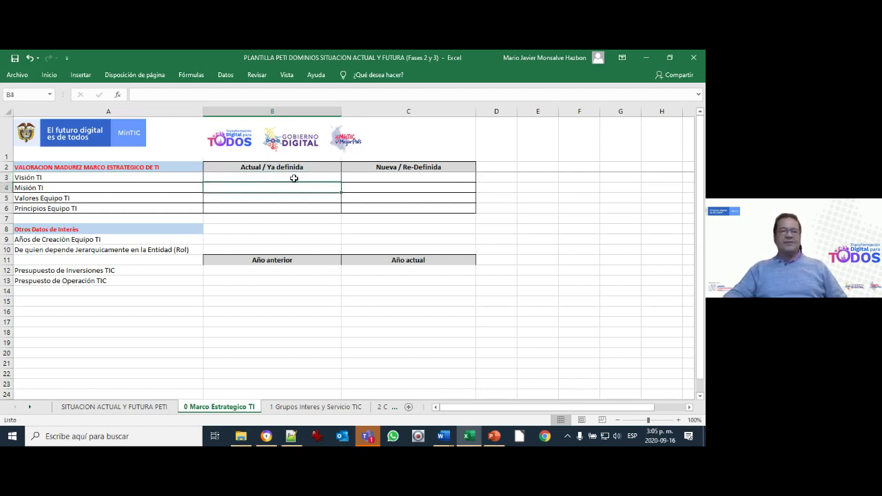
key(Down)
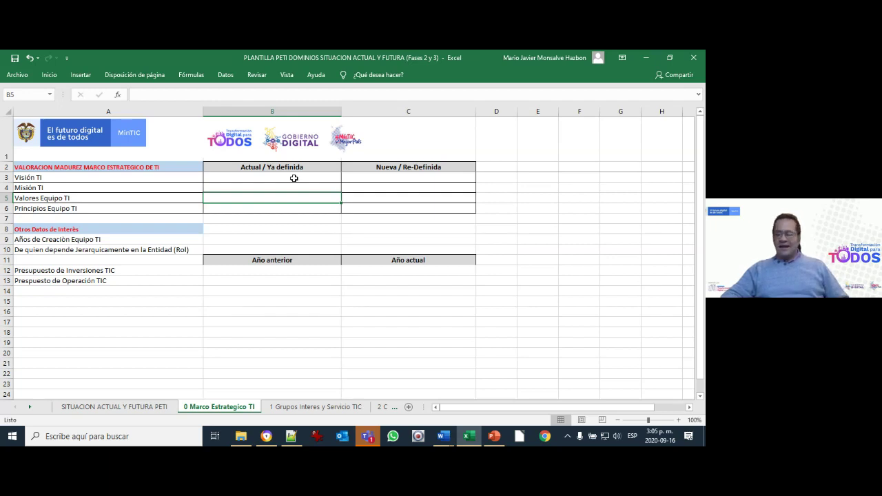
key(Right)
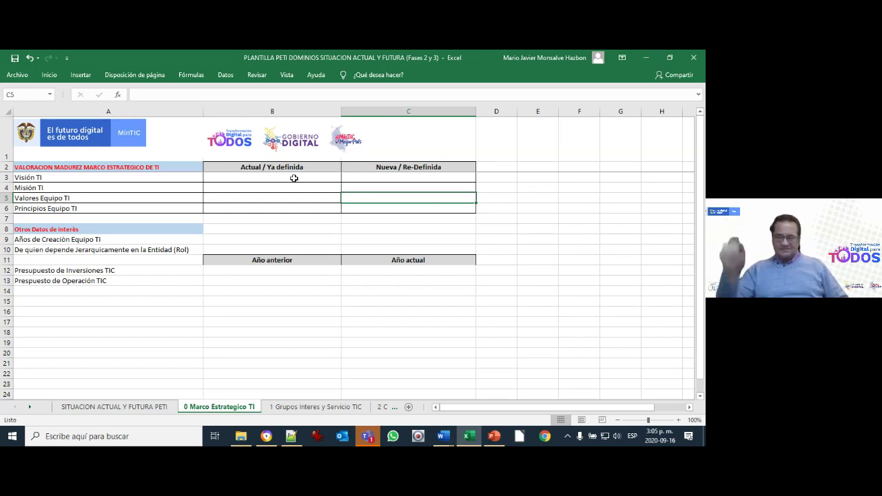
Examine the Actual / Ya definida and Nueva / Re-Definida cells for Misión TI, Principios Equipo TI and Visión TI.
key(Down)
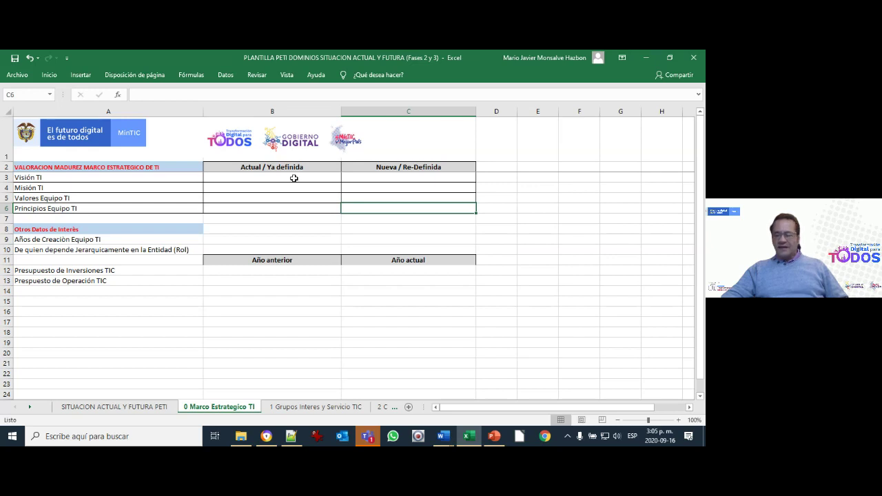
key(Up)
key(Up)
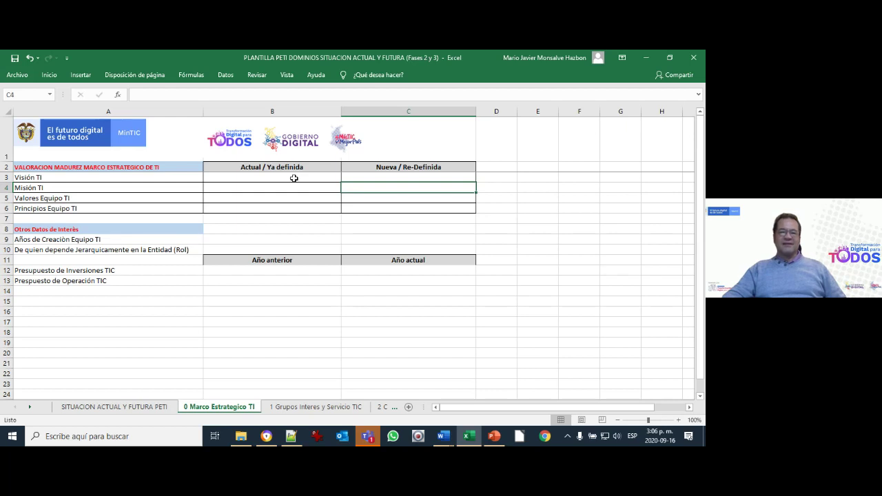
key(Left)
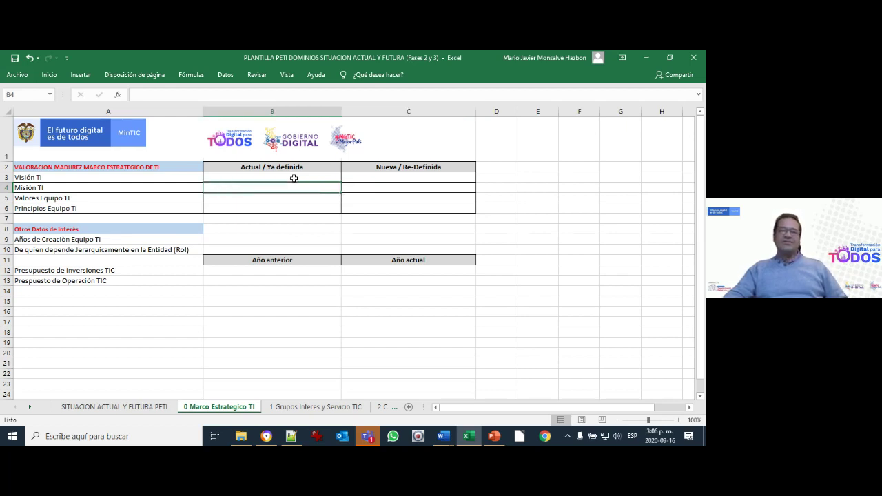
key(Down)
key(Down)
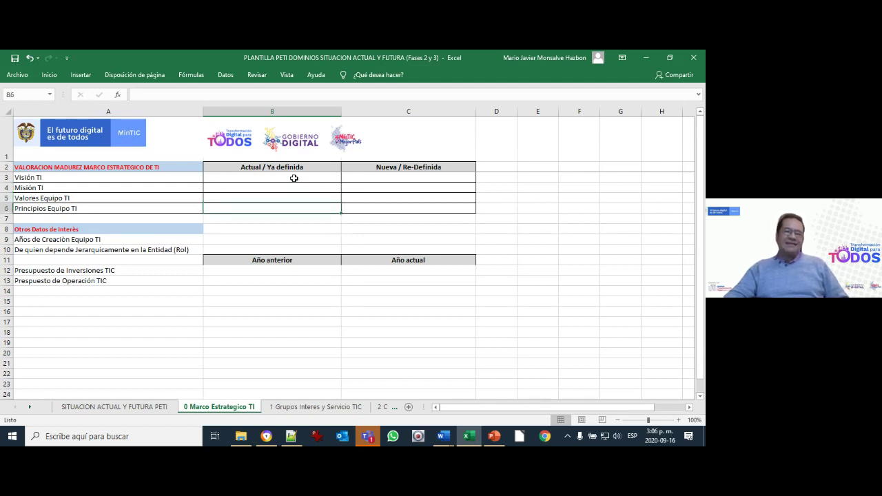
key(Right)
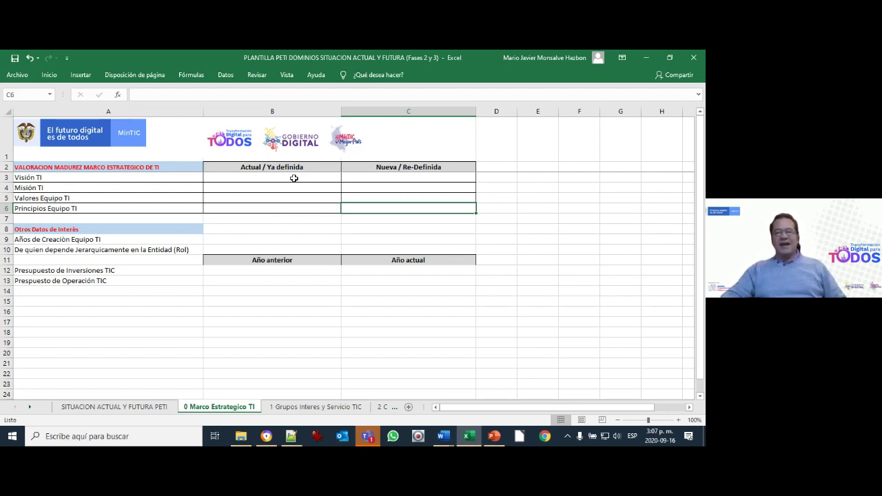
key(Up)
key(Up)
key(Up)
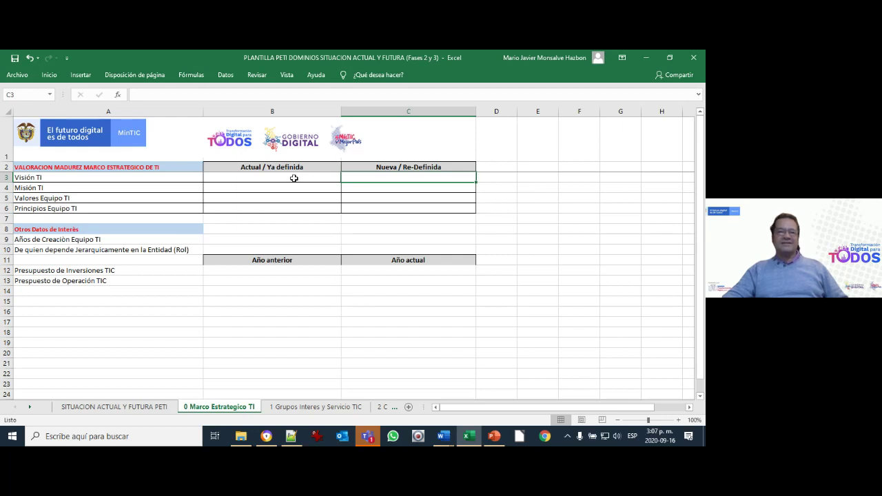
Examine the Otros Datos de Interés cells for Años de Creación Equipo TI and De quien depende Jerárquicamente en la Entidad (Rol).
key(Down)
key(Down)
key(Down)
key(Down)
key(Down)
key(Down)
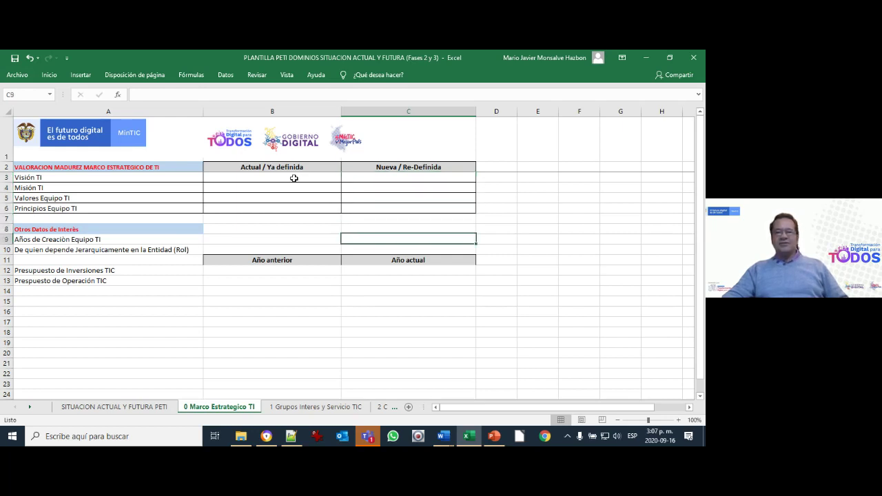
key(Left)
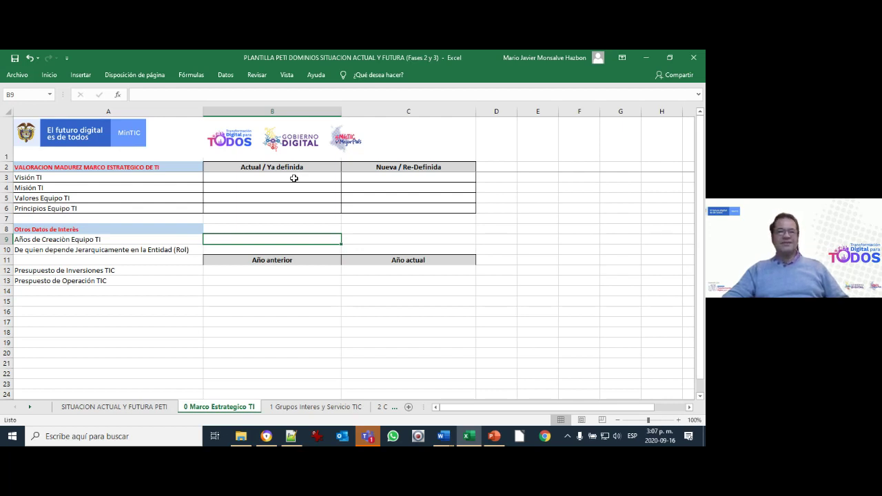
key(Return)
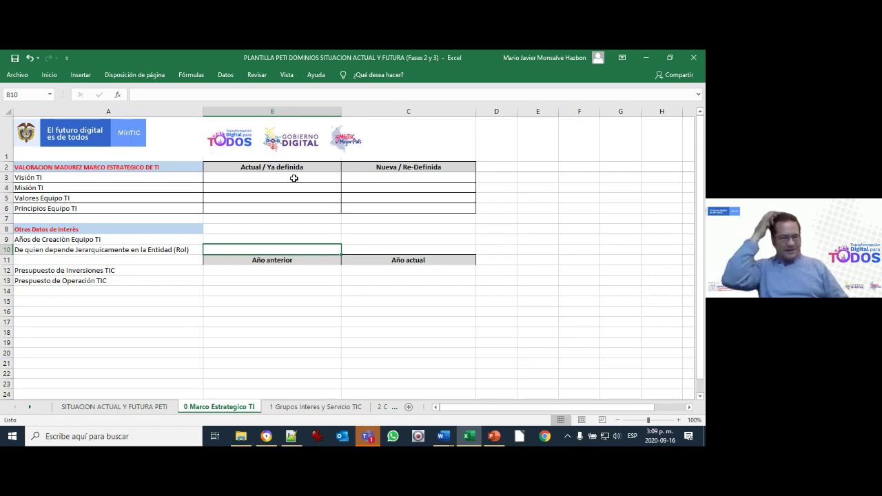
Examine the Año anterior and Año actual cells for the Presupuesto de Inversiones TIC and Presupuesto de Operación TIC.
key(Down)
key(Down)
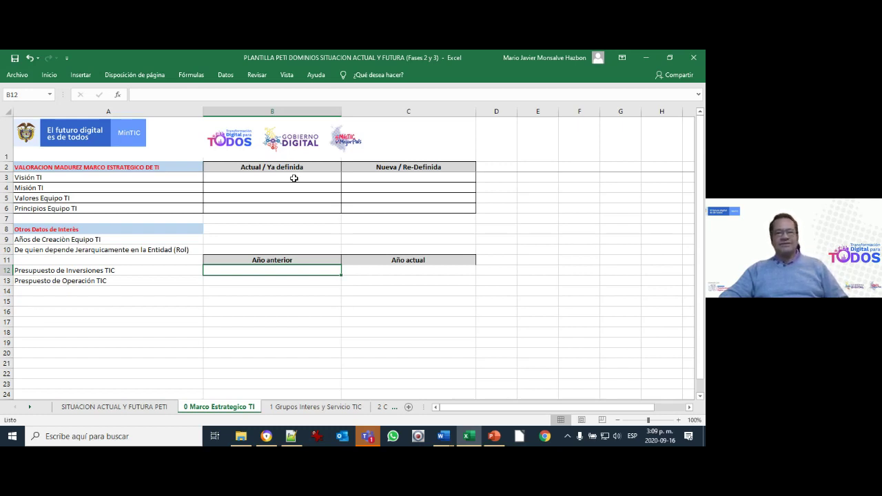
key(Down)
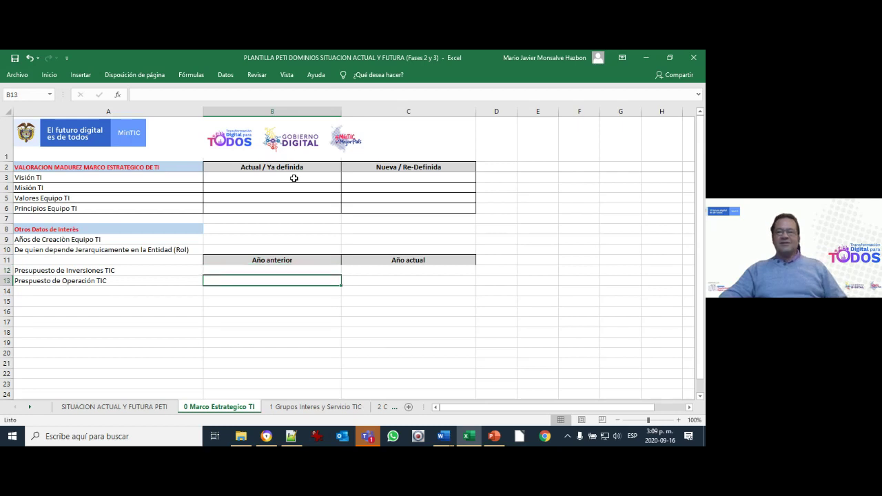
key(Up)
key(Up)
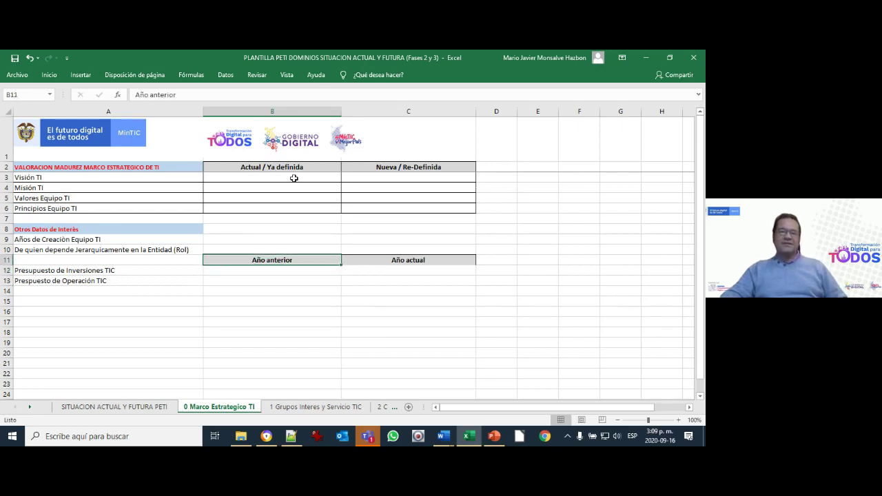
key(Down)
key(Right)
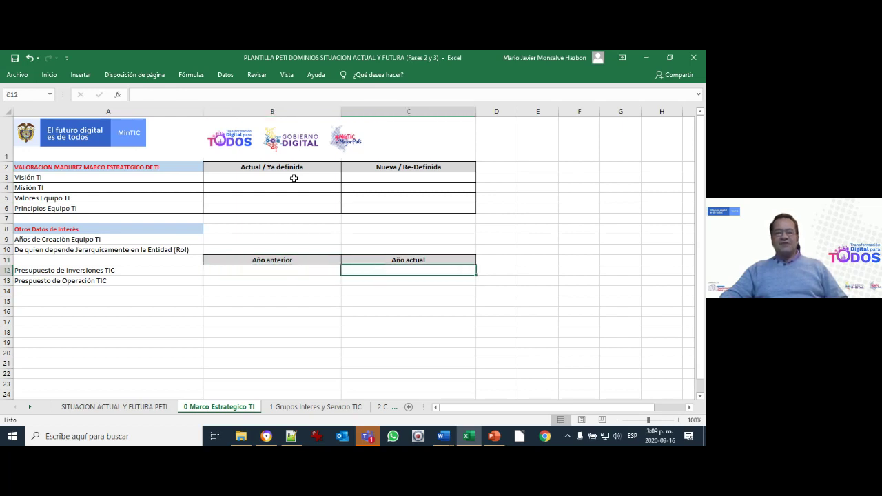
key(Down)
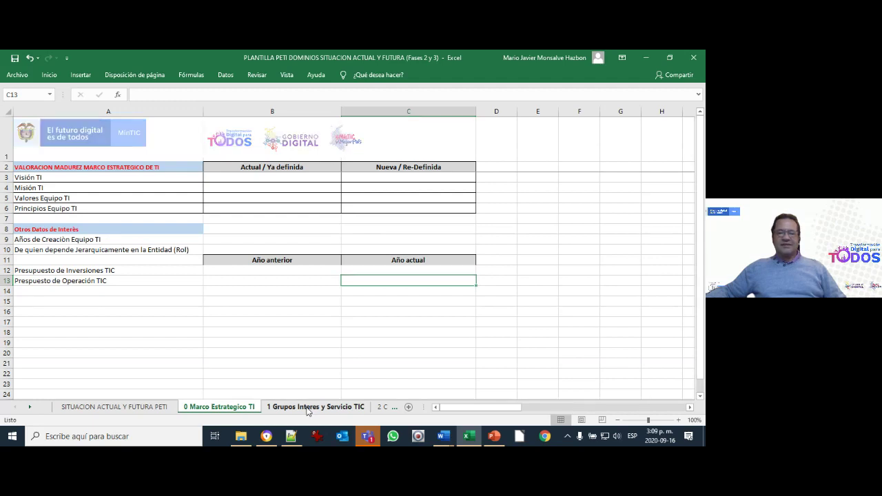
Open the 1 Grupos Interes y Servicio TIC sheet and consult the PowerPoint slide on the entity's línea base de TI before returning to Excel.
click(308, 408)
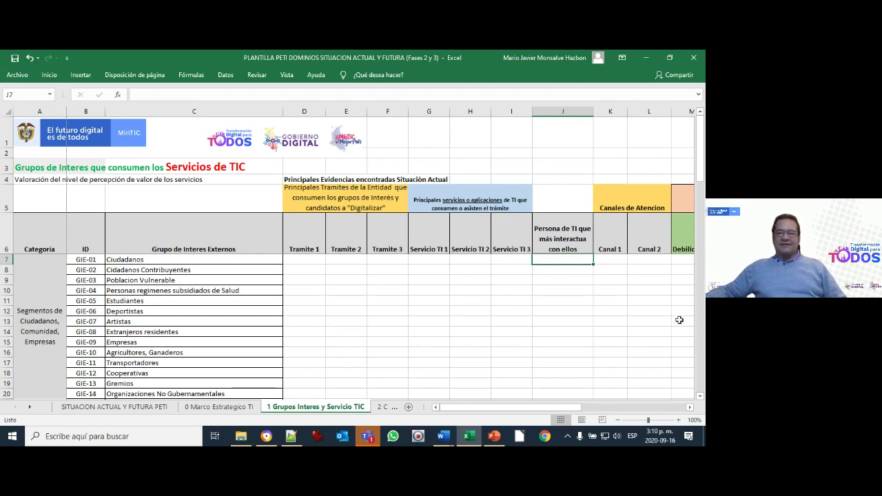
click(501, 442)
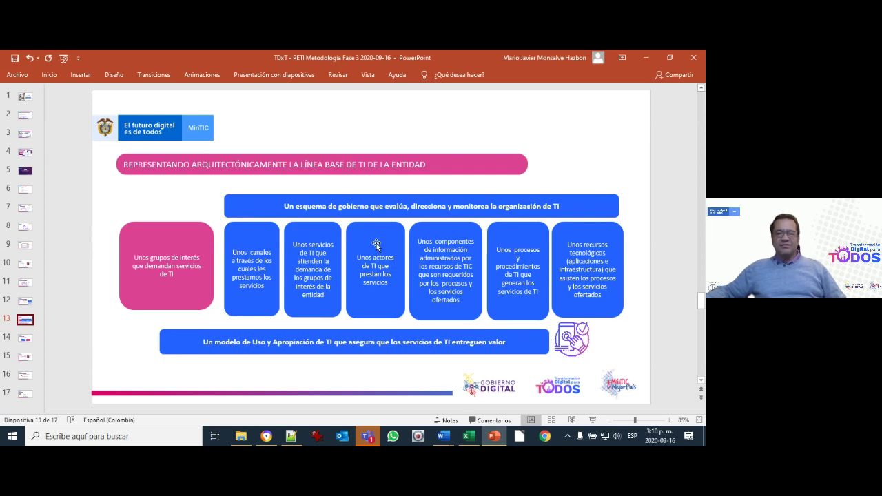
click(469, 437)
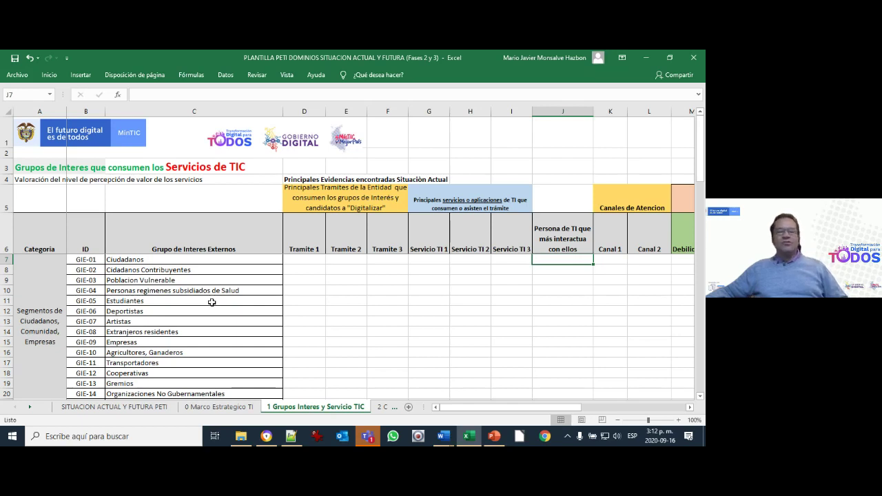
Examine the sheet title, the Grupo de Interes Externos heading and the Segmentos de Ciudadanos, Comunidad, Empresas category, ending on Ciudadanos.
click(204, 169)
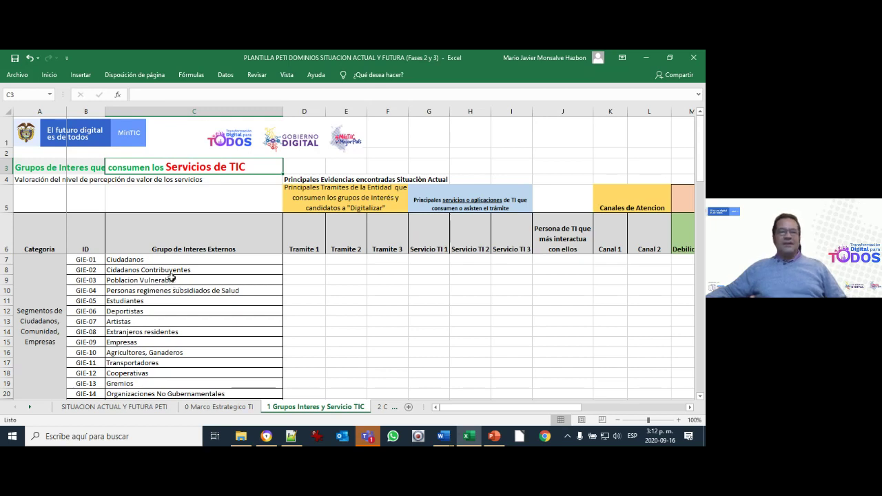
click(196, 251)
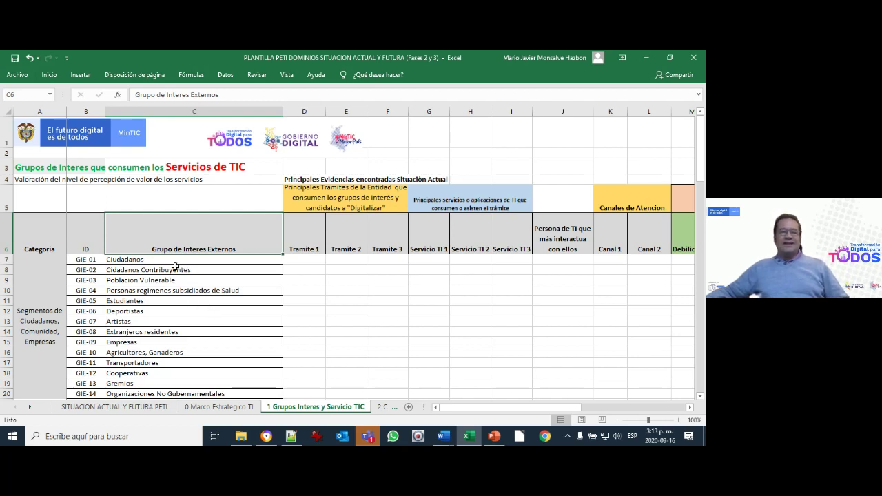
click(50, 316)
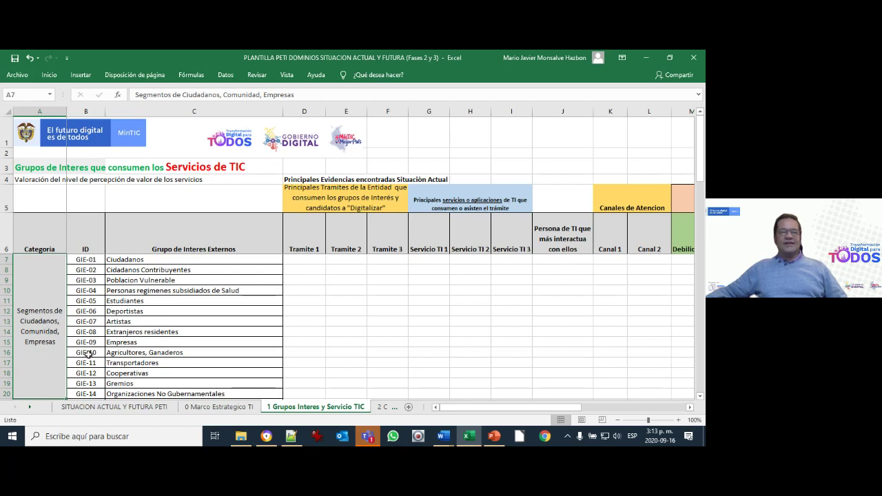
click(151, 262)
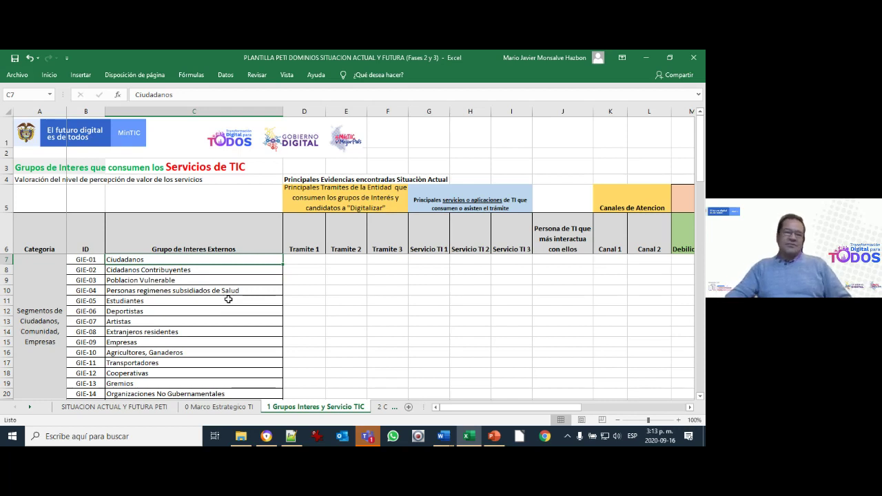
Review the external interest groups one by one from Cidadanos Contribuyentes to Extranjeros residentes.
key(Down)
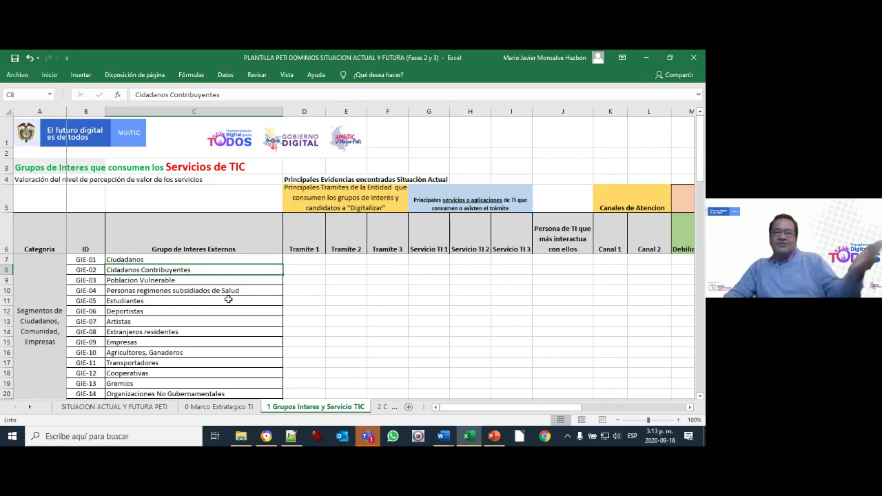
key(Down)
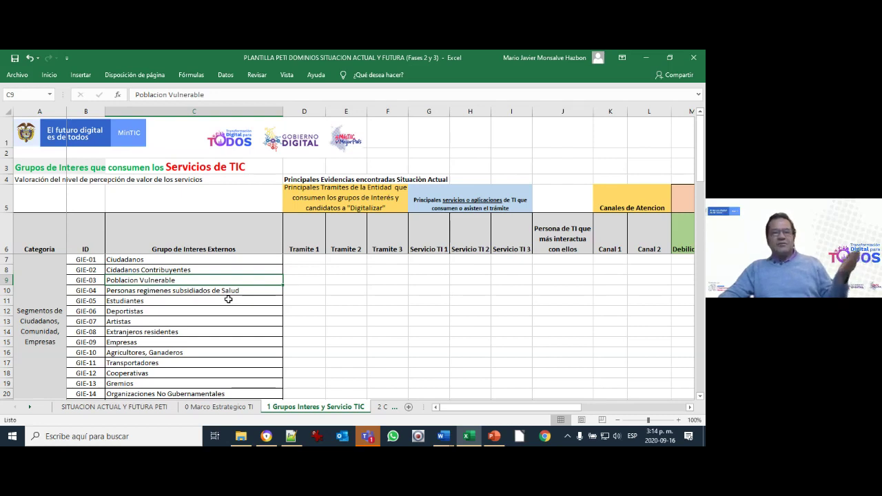
key(Down)
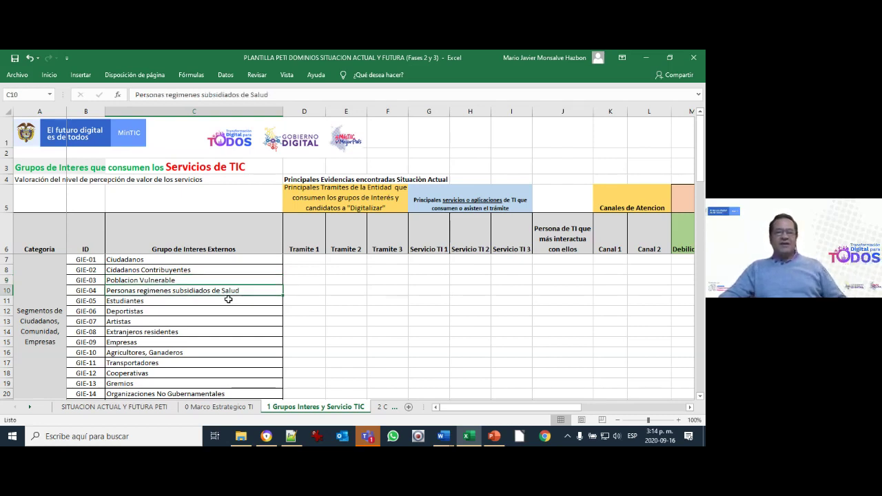
click(228, 300)
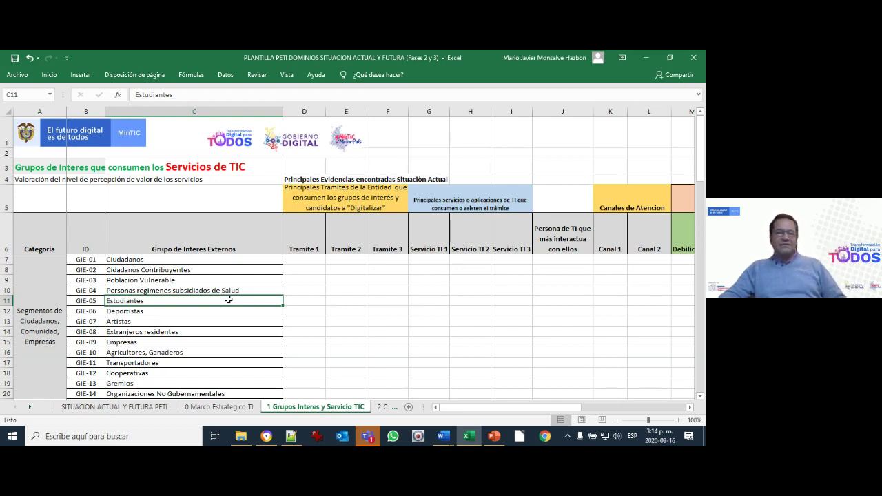
key(Down)
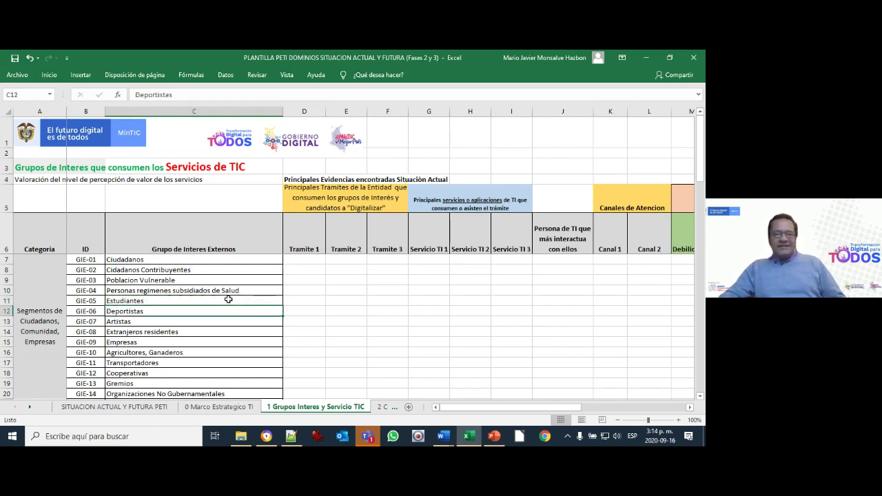
key(Down)
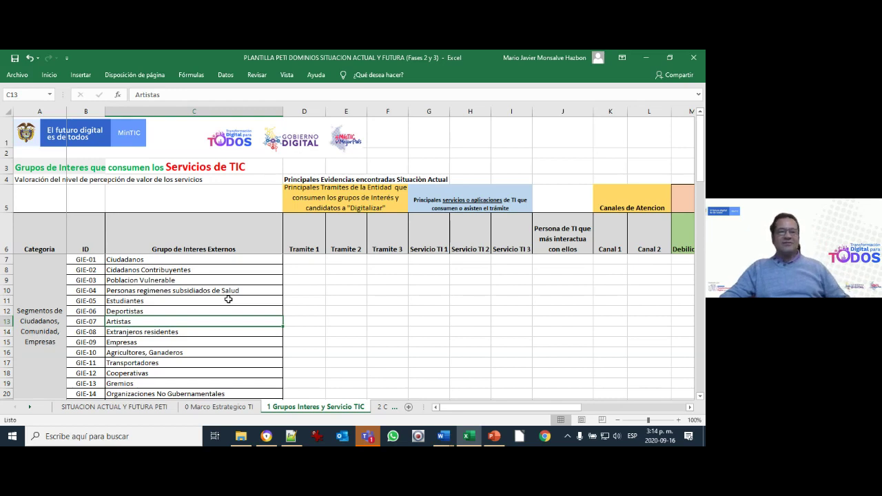
key(Down)
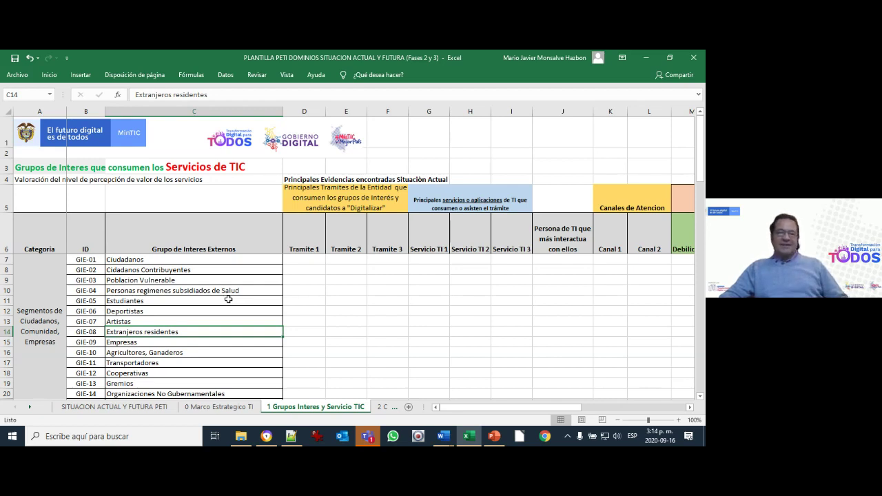
key(Down)
key(Up)
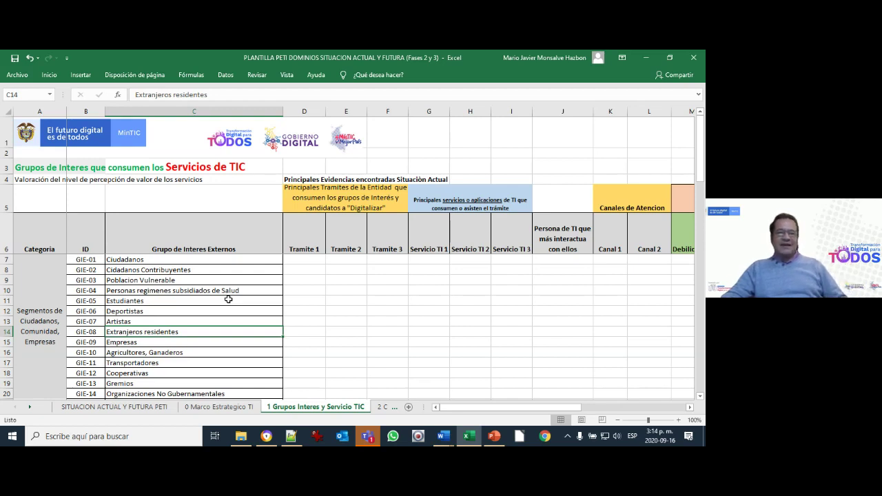
Review the remaining groups of the citizens and companies segment from Empresas to Organizaciones No Gubernamentales.
key(Down)
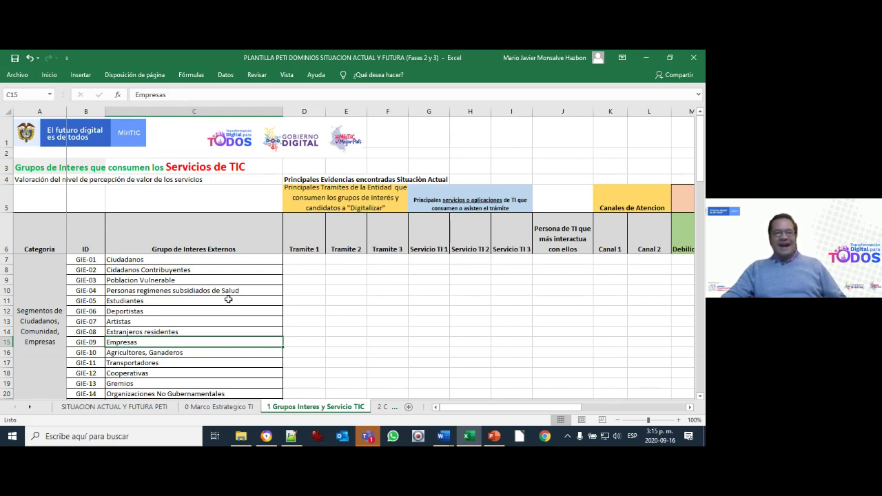
key(Down)
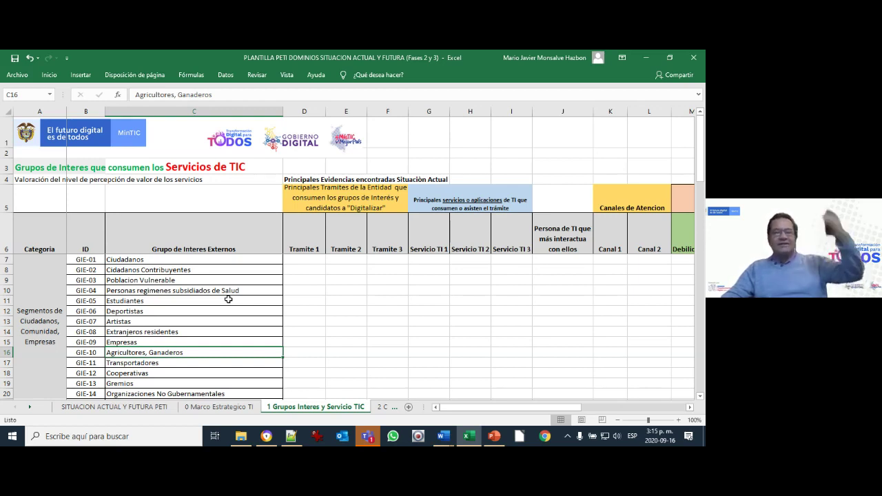
key(Down)
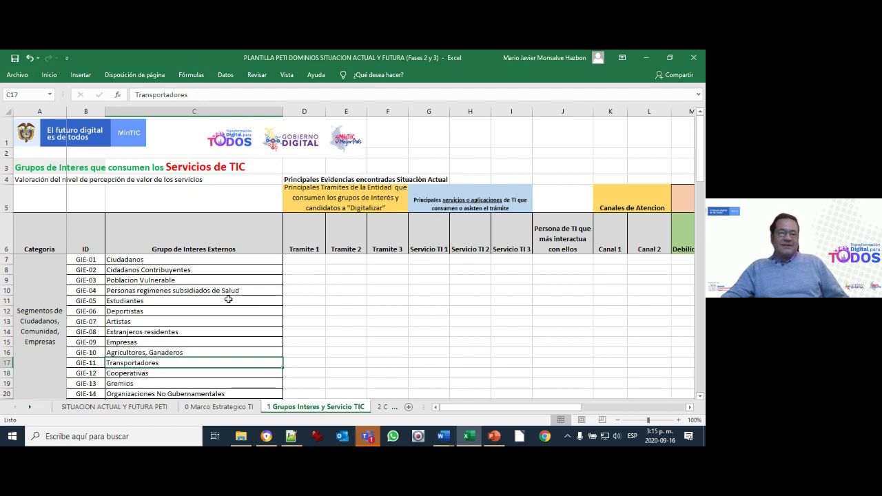
key(Down)
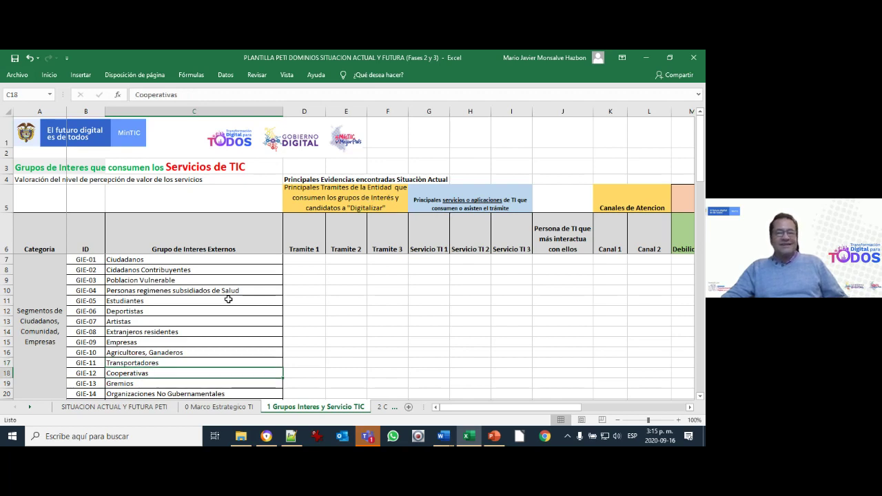
key(Down)
key(Down)
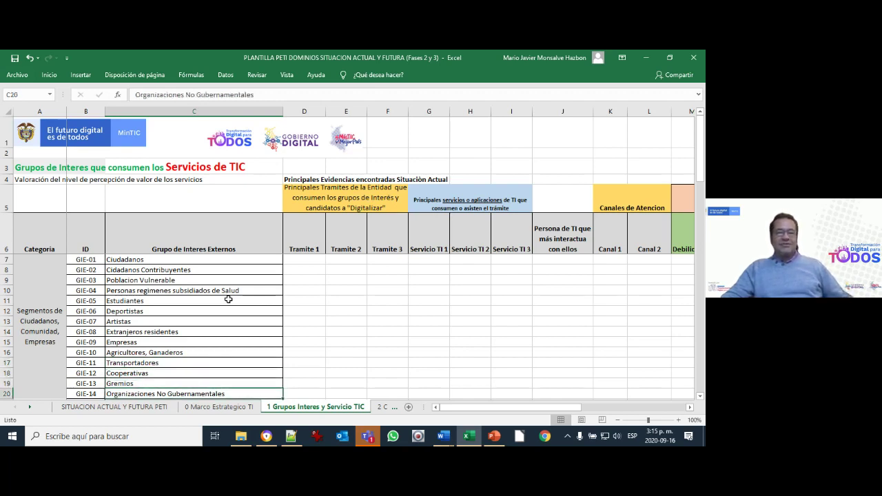
key(Down)
key(Up)
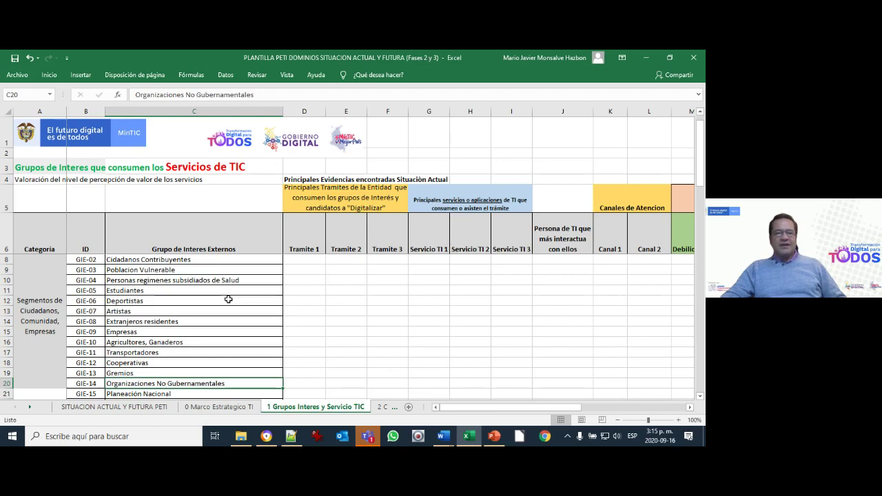
Review the Gobierno Central / Departamental interest groups from Planeación Nacional to Gobernacion Departamental.
key(Down)
key(Down)
key(Down)
key(Down)
key(Down)
key(Down)
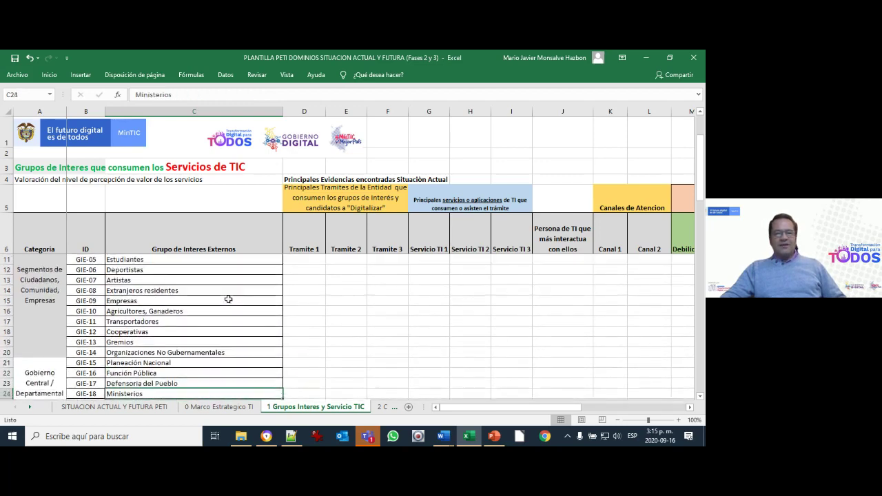
key(Down)
key(Up)
key(Up)
key(Up)
key(Up)
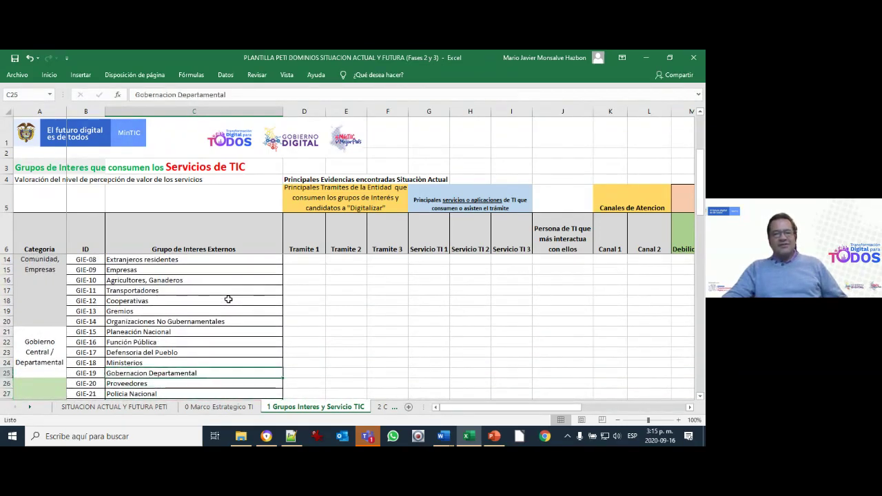
key(Up)
key(Up)
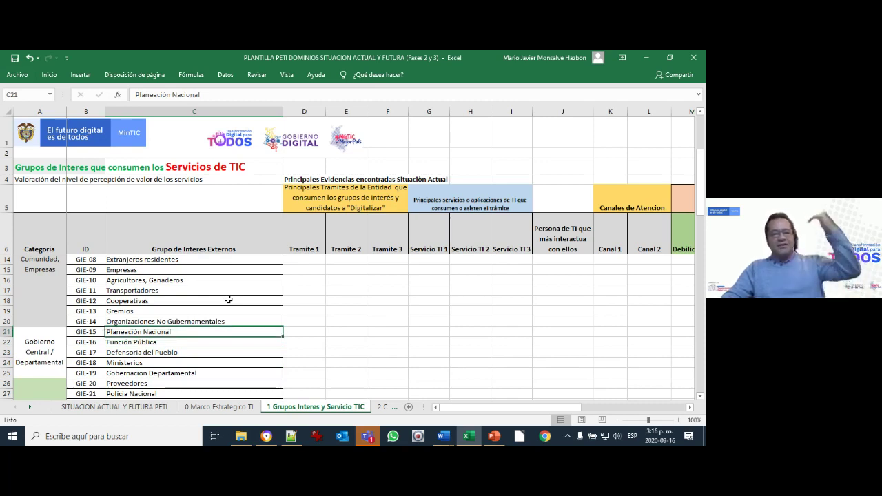
key(Down)
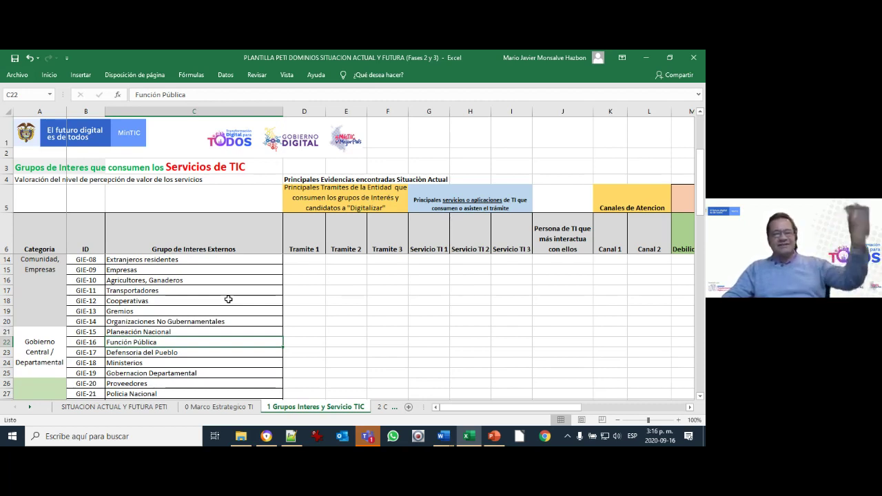
key(Down)
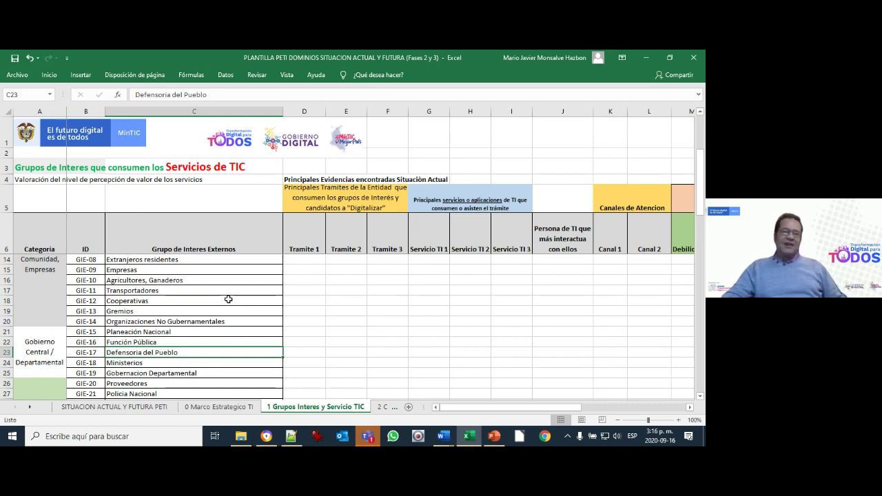
key(Down)
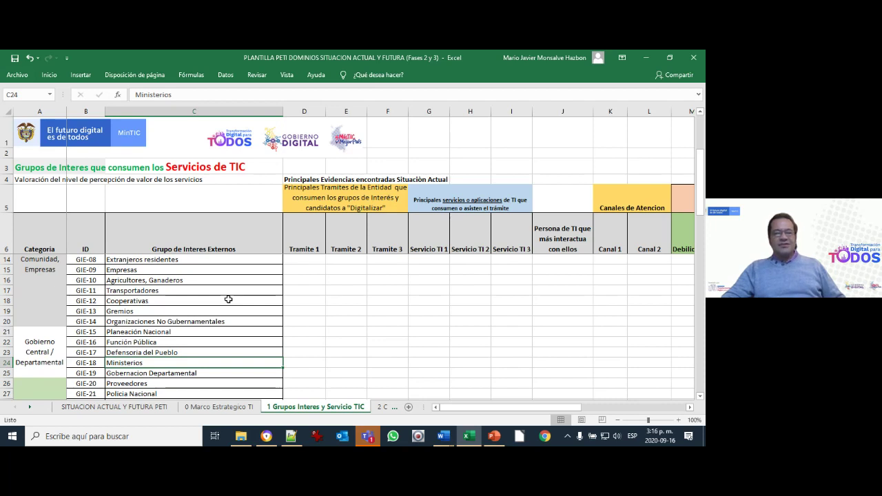
key(Down)
key(Up)
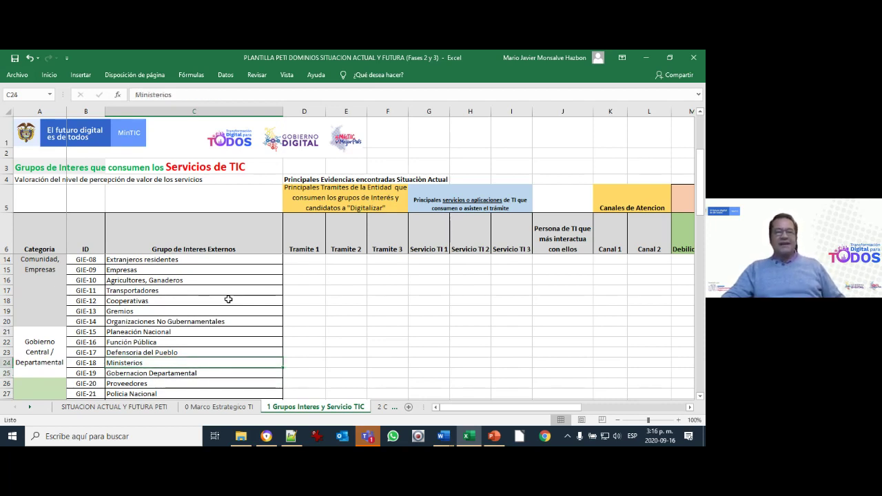
Skim the Terceras Partes category down to MinHacienda and return to its first group, Proveedores.
key(Down)
key(Down)
key(Down)
key(Down)
key(Down)
key(Down)
key(Down)
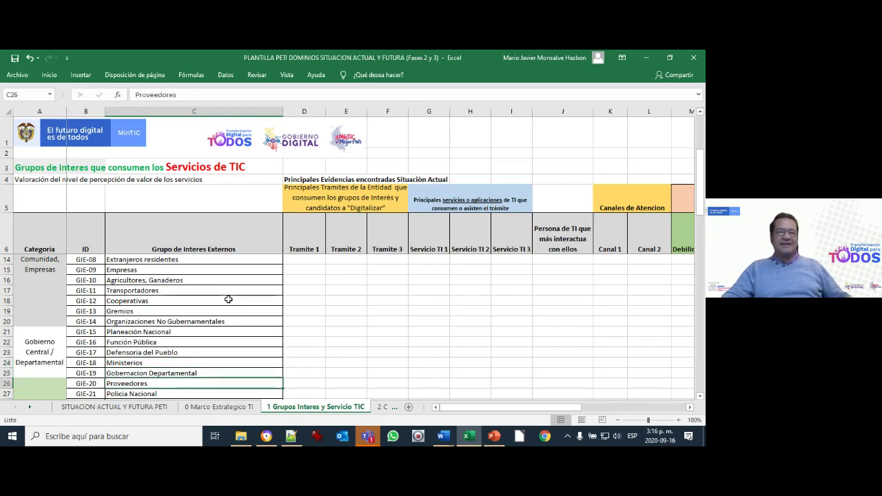
key(Down)
key(Down)
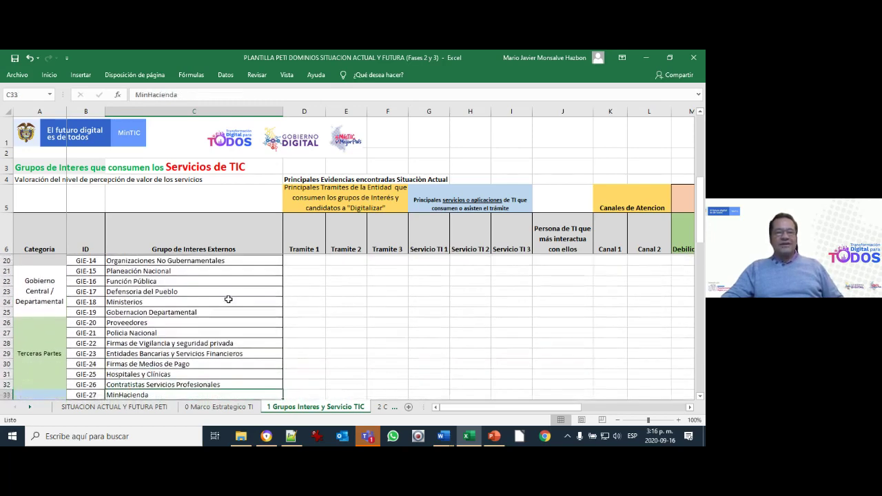
key(Down)
key(Up)
key(Up)
key(Up)
key(Up)
key(Up)
key(Up)
key(Up)
key(Up)
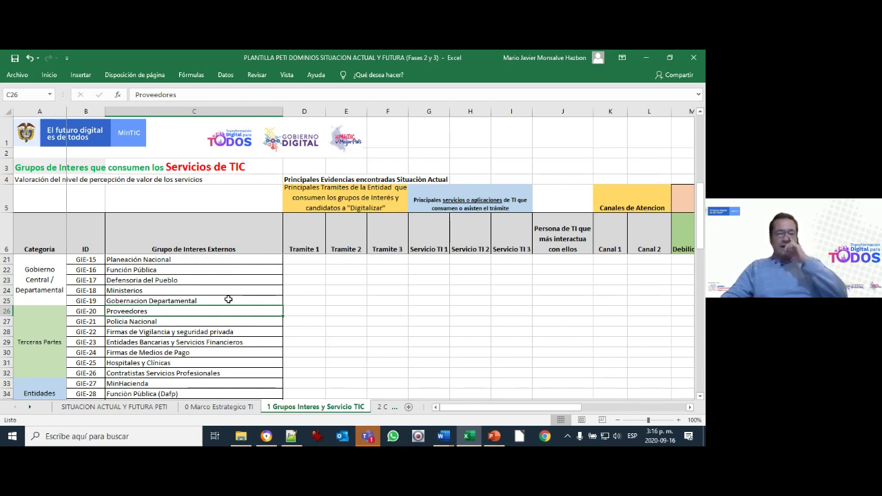
Review the third-party groups one by one from Policia Nacional to Contratistas Servicios Profesionales.
key(Down)
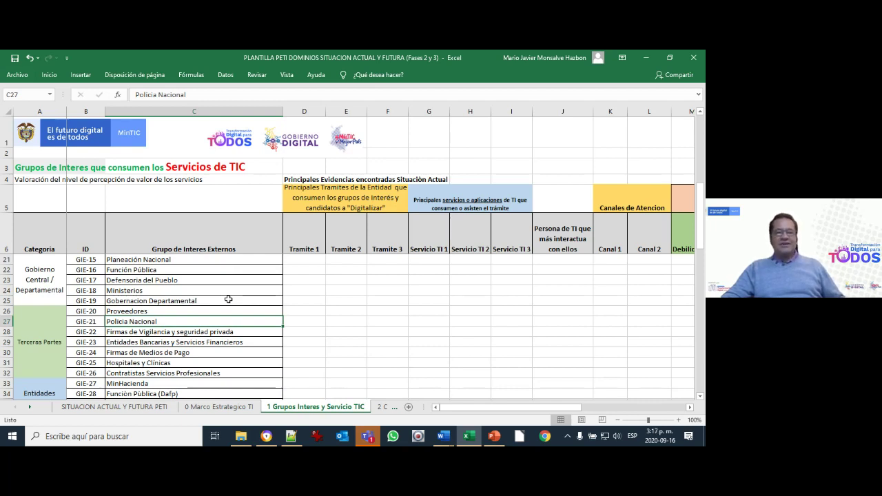
key(Down)
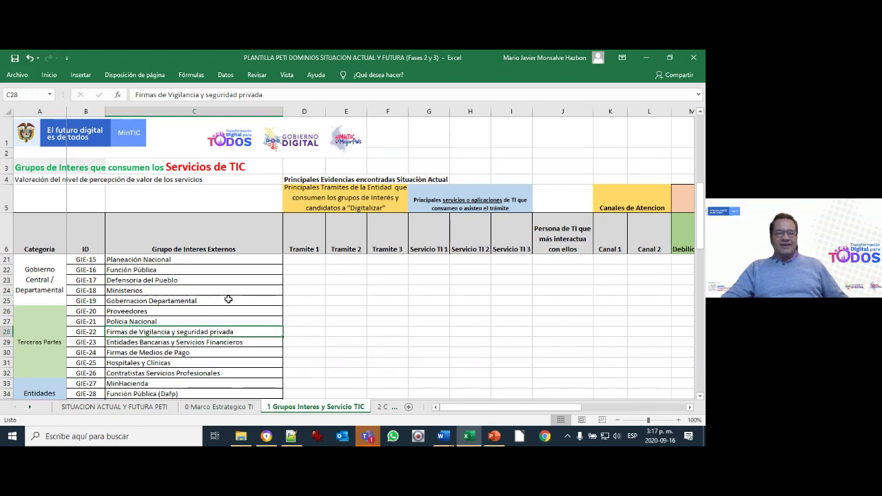
key(Down)
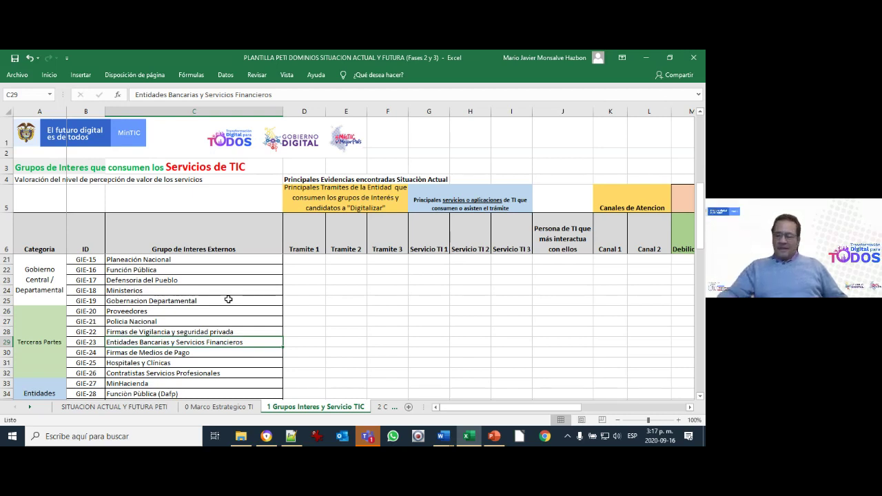
key(Down)
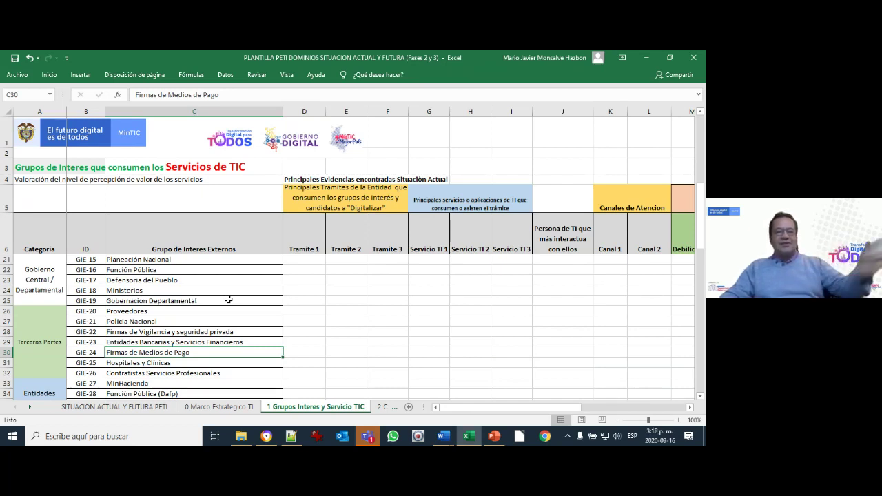
key(Down)
key(Down)
key(Down)
key(Down)
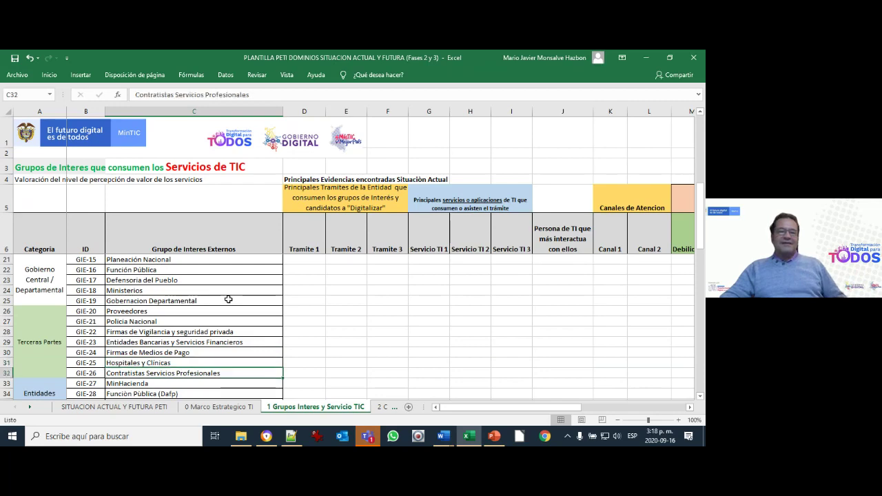
Review the Entidades Regulatorias que consumen servicios TIC category from MinHacienda to Contraloria general.
key(Down)
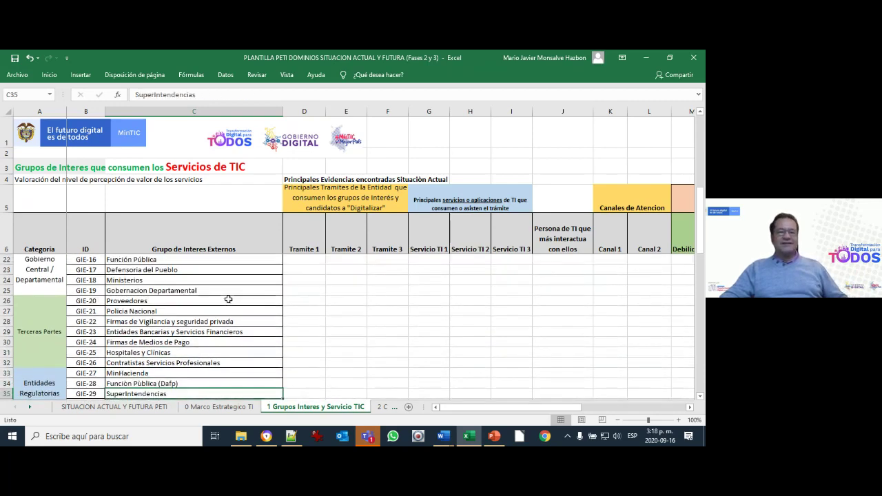
key(Down)
key(Down)
key(Down)
key(Down)
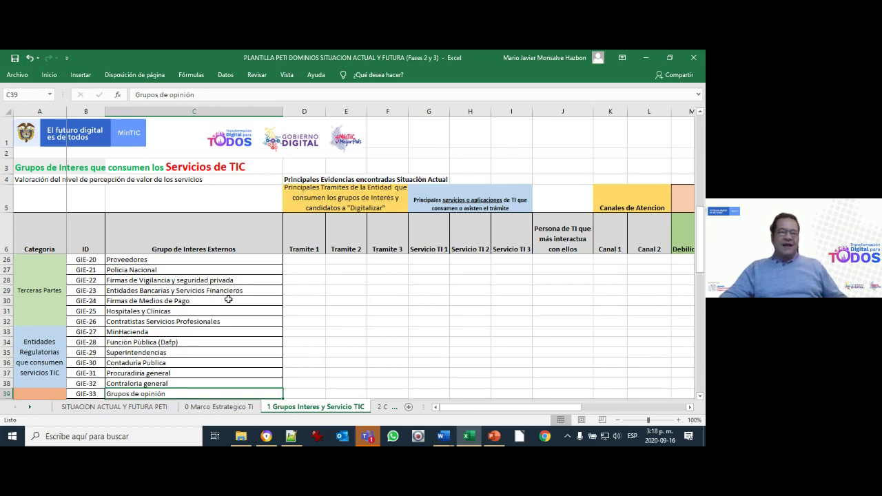
Review the Varios category of external groups, from Grupos de opinión to Medios de Comunicación.
key(Down)
key(Down)
key(Down)
key(Down)
key(Down)
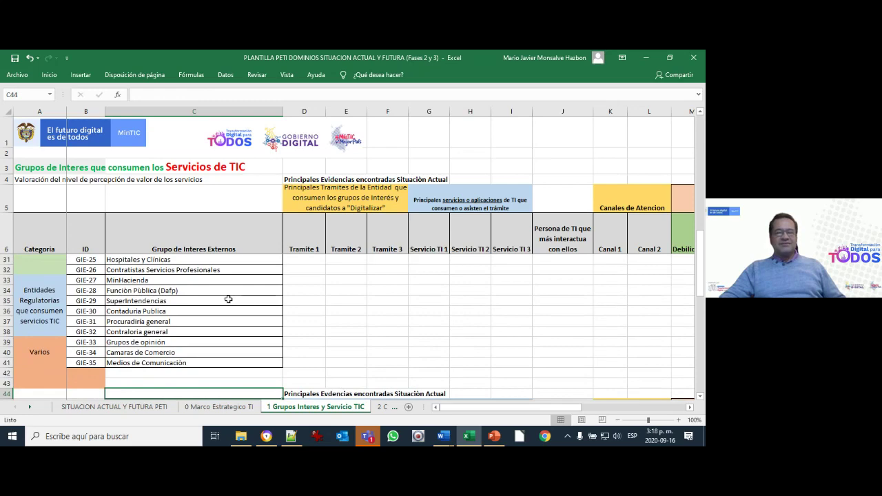
Examine the Grupo de Interes Internos table from Directivos to Personal Area Financiera, then return to its start.
key(Down)
key(Down)
key(Down)
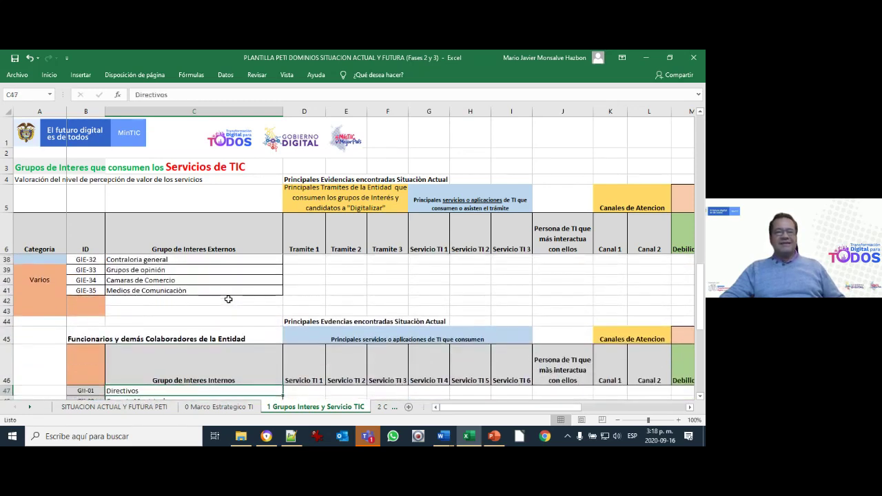
key(Down)
key(Down)
key(Down)
key(Down)
key(Down)
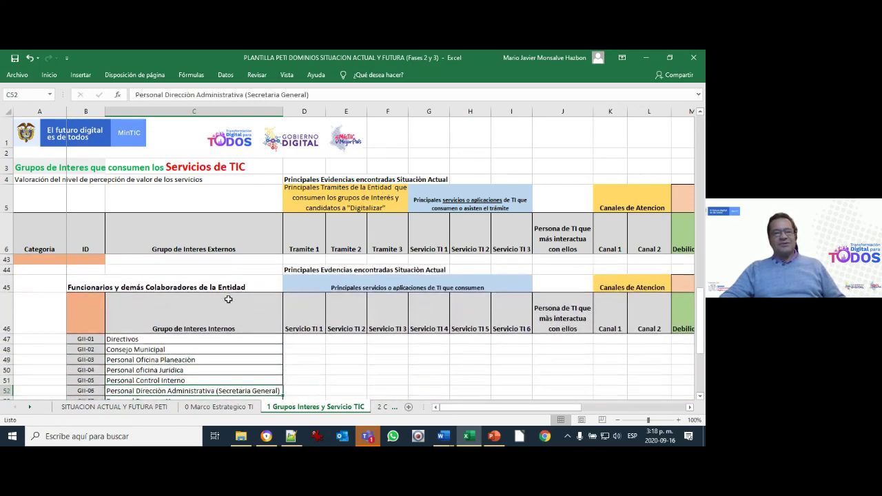
key(Down)
key(Down)
key(Down)
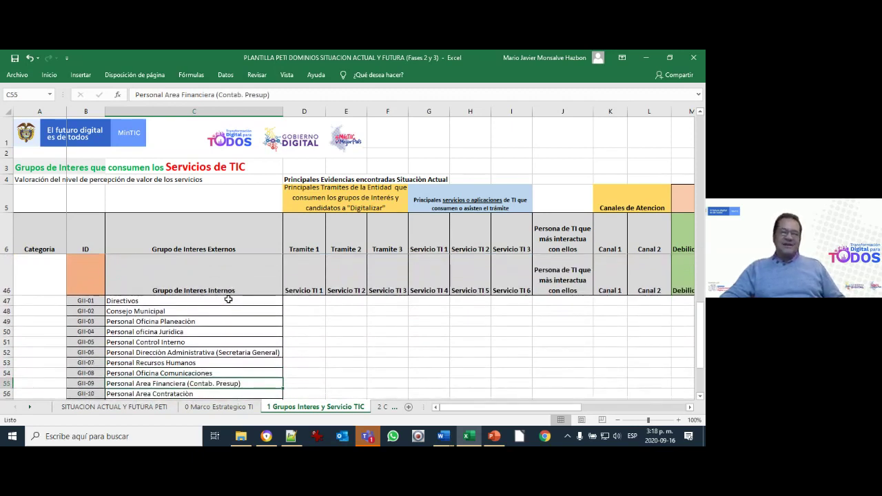
key(Up)
key(Up)
key(Up)
key(Up)
key(Up)
key(Up)
key(Up)
key(Up)
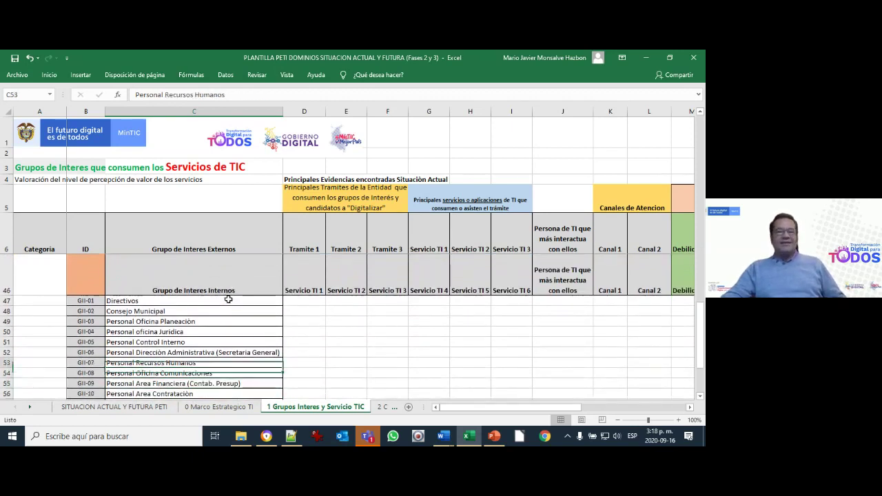
Review the internal interest groups from Consejo Municipal to Demás Personal de otras dependencias.
key(Down)
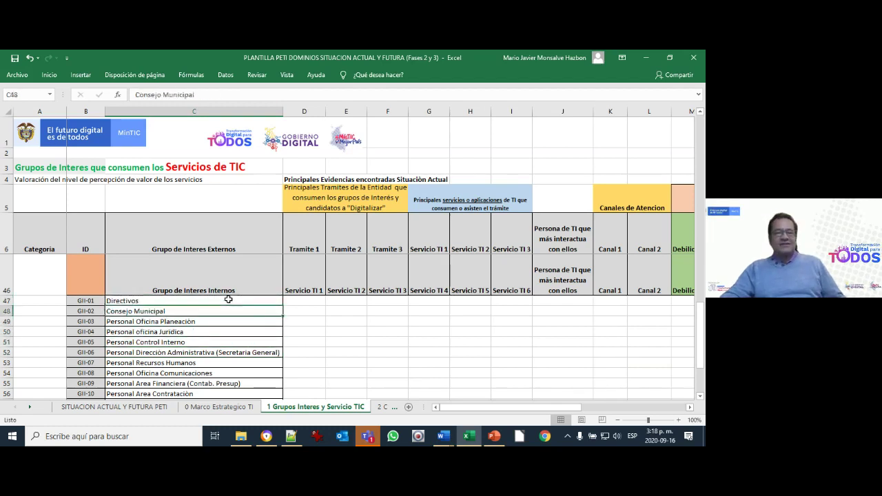
key(Down)
key(Down)
key(Down)
key(Down)
key(Down)
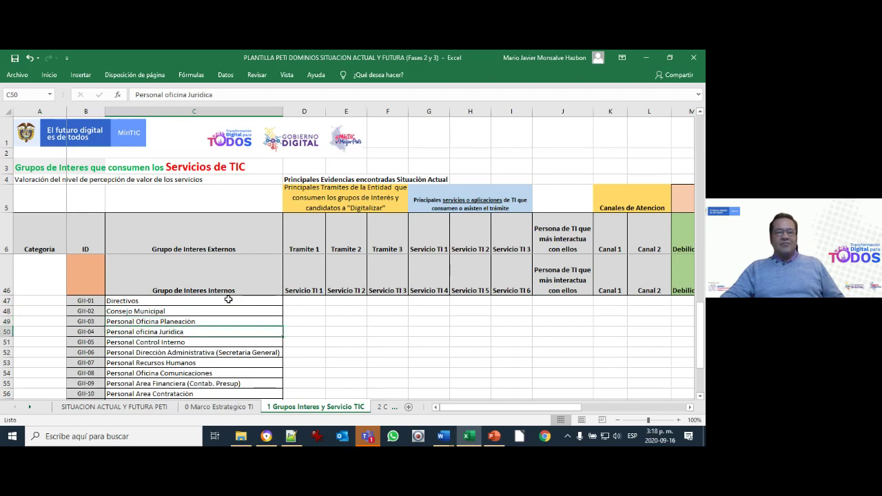
key(Down)
key(Down)
key(Down)
key(Down)
key(Down)
key(Down)
key(Down)
key(Down)
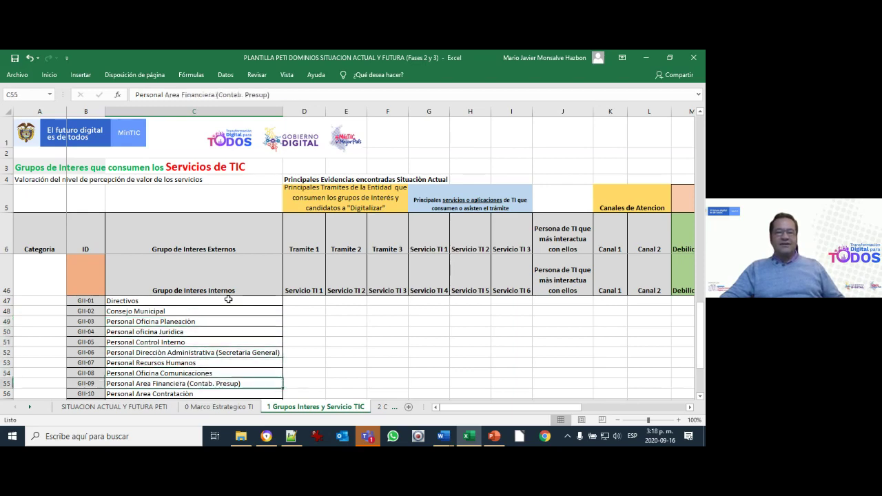
key(Down)
key(Down)
key(Down)
key(Down)
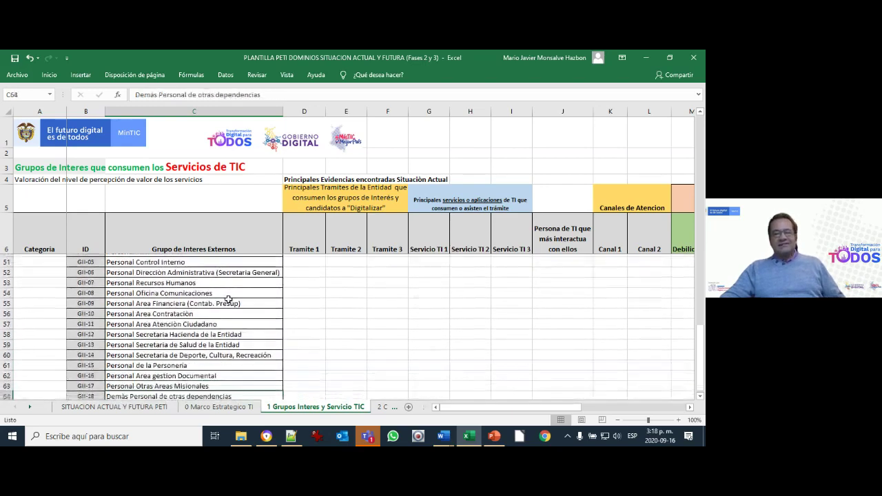
key(Up)
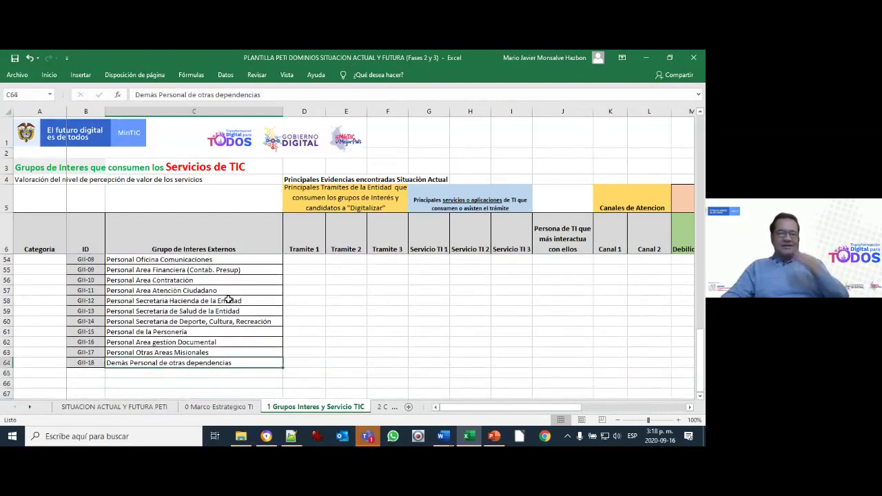
Return to the top of the sheet, where the Grupo de Interes Externos list begins.
key(Up)
key(Up)
key(Up)
key(Up)
key(Up)
key(Up)
key(Up)
key(Up)
key(Up)
key(Up)
key(Up)
key(Up)
key(Up)
key(Up)
key(Up)
key(Up)
key(Up)
key(Up)
key(Up)
key(Up)
key(Up)
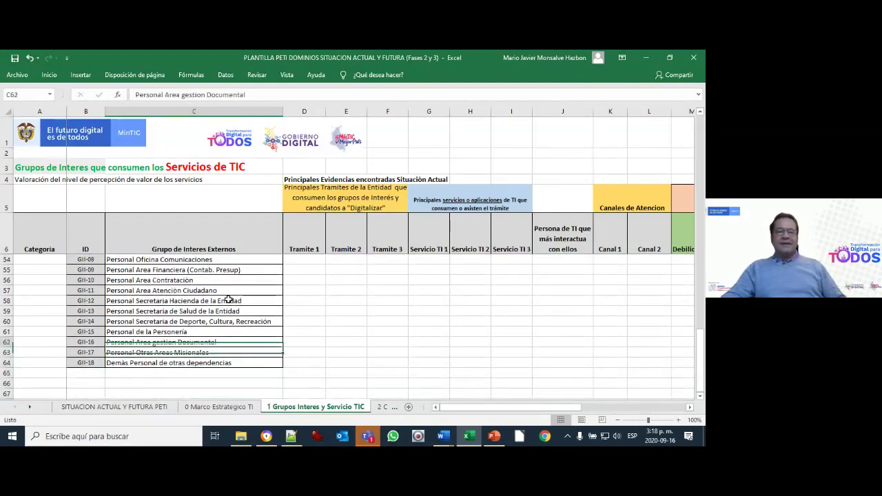
key(Up)
key(Up)
key(Up)
key(Up)
key(Up)
key(Up)
key(Up)
key(Up)
key(Up)
key(Up)
key(Up)
key(Up)
key(Up)
key(Up)
key(Up)
key(Up)
key(Up)
key(Up)
key(Up)
key(Up)
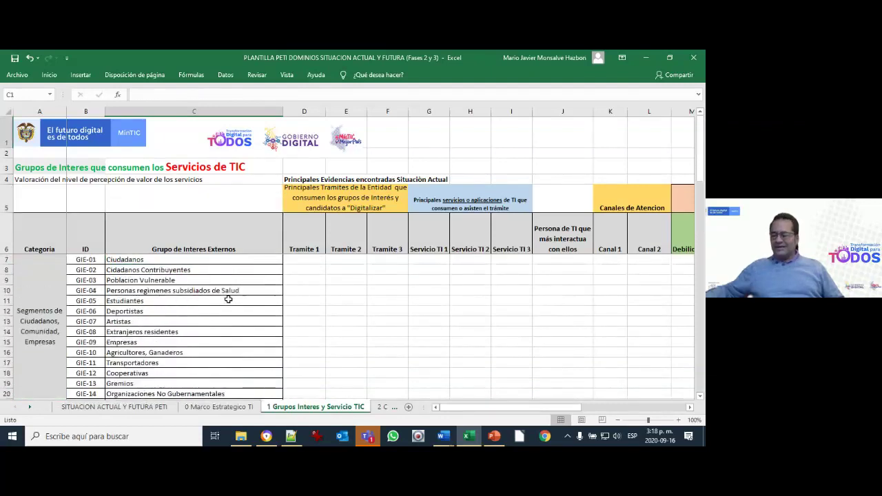
Select the Poblacion Vulnerable group and look over the list of interest groups once more.
click(172, 282)
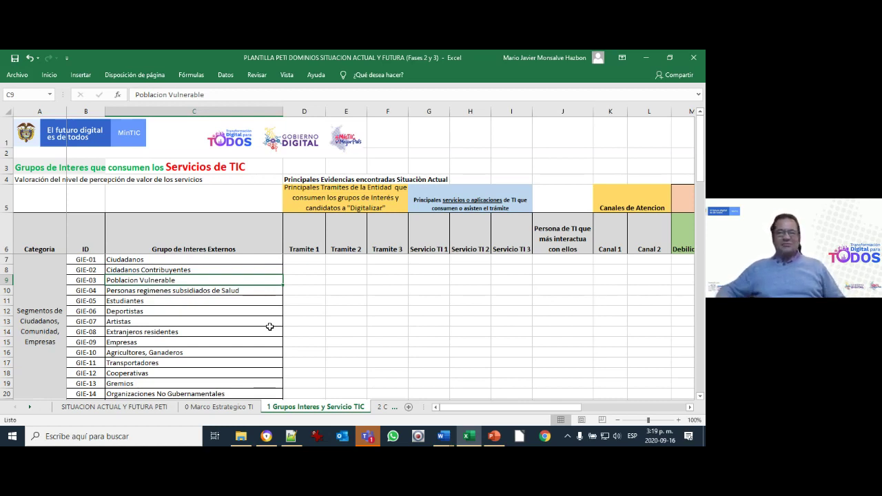
scroll(211, 282, down, 2)
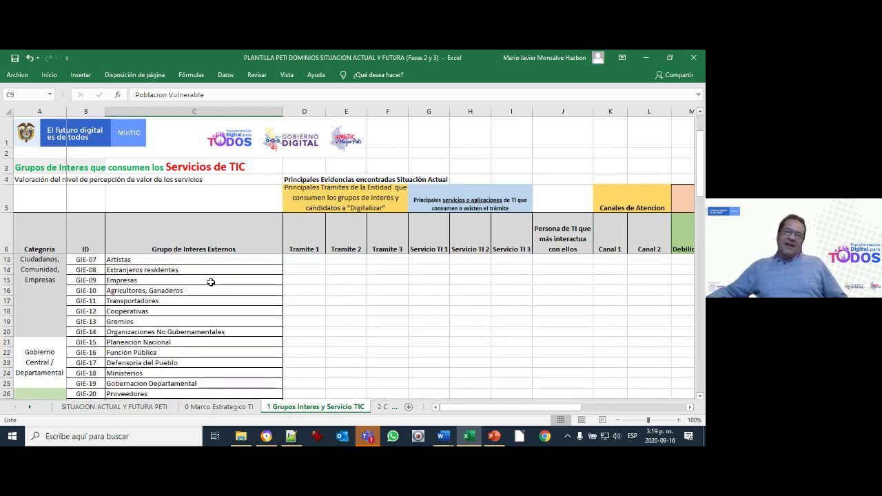
scroll(211, 282, down, 13)
scroll(210, 280, up, 15)
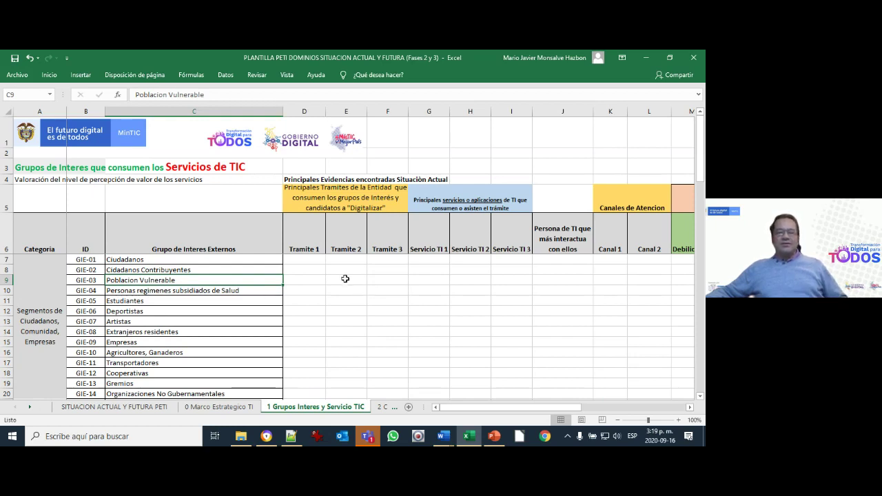
Enter "Registro PQR" as Tramite 1 for the Ciudadanos group.
click(301, 259)
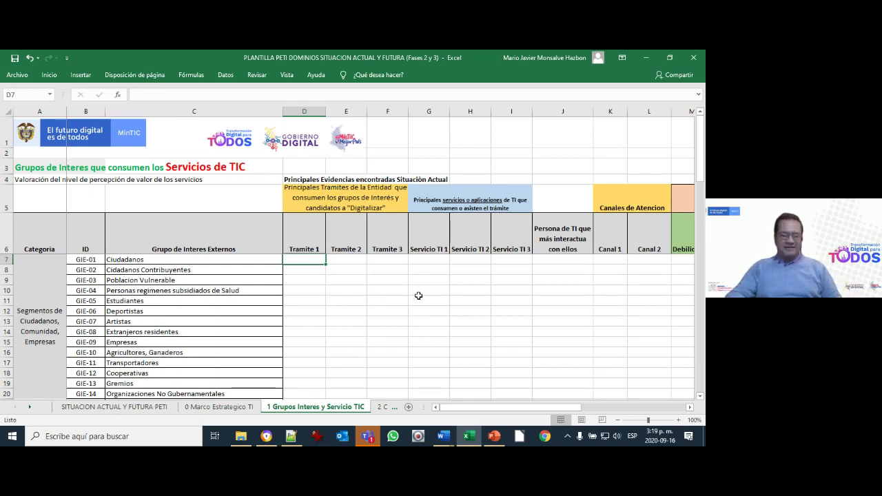
text(Registr)
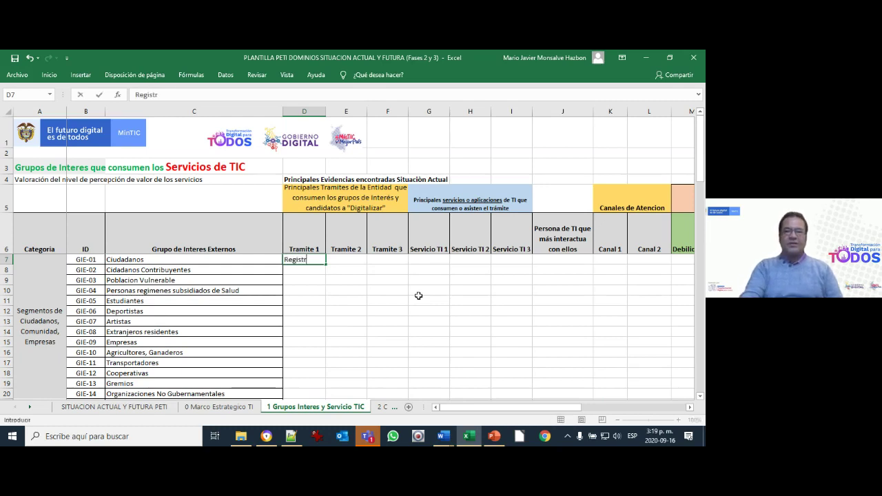
text(o PQ)
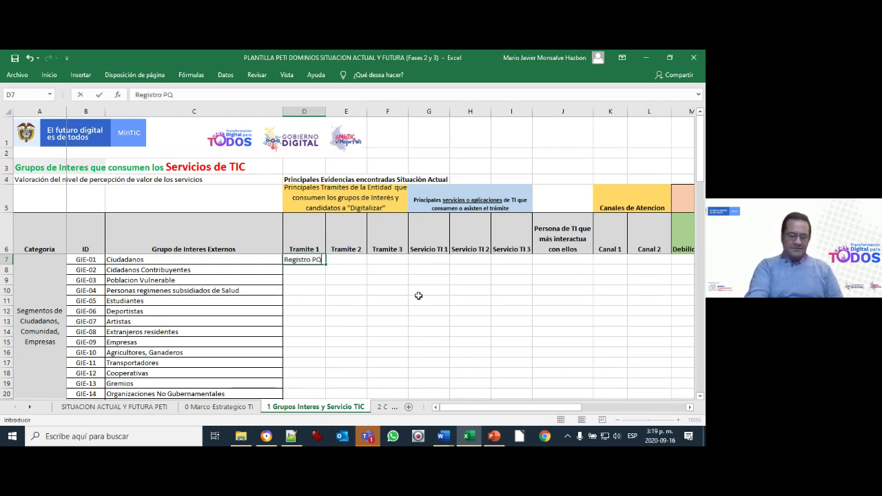
text(R)
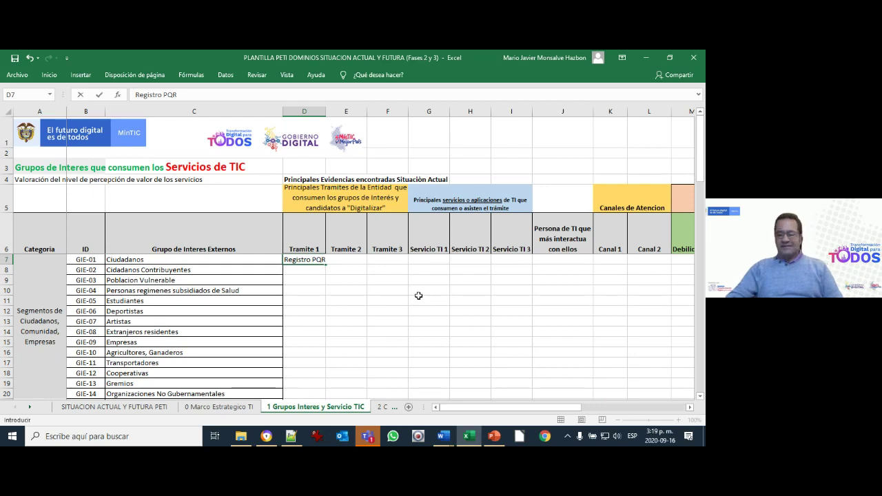
key(Return)
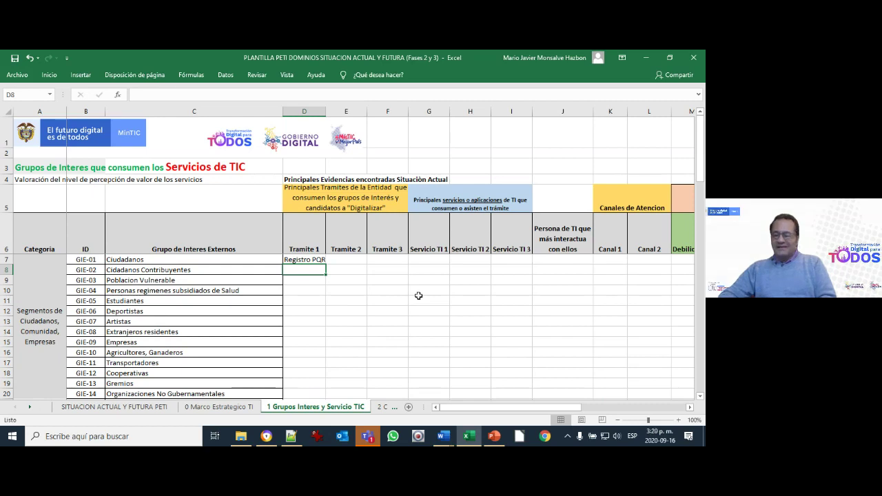
Enter "Portal" as Servicio TI 1 for the Ciudadanos group.
key(Up)
key(Right)
key(Right)
key(Right)
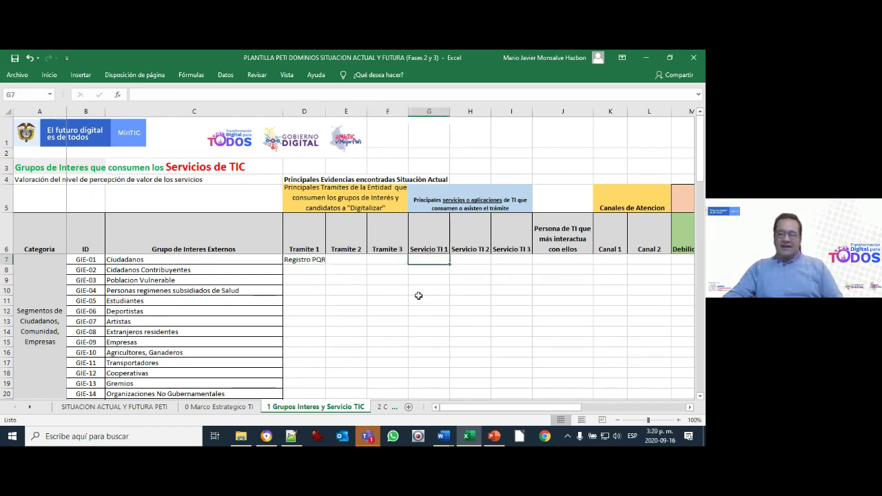
text(Por)
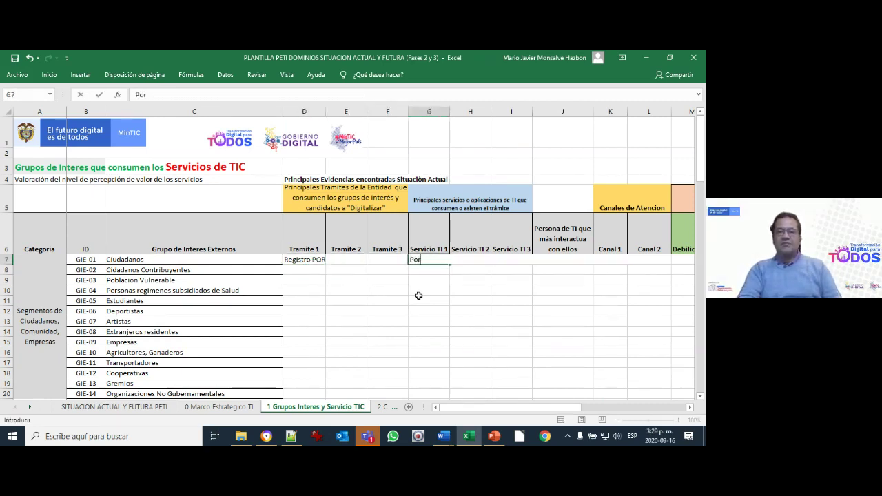
text(tal)
key(Return)
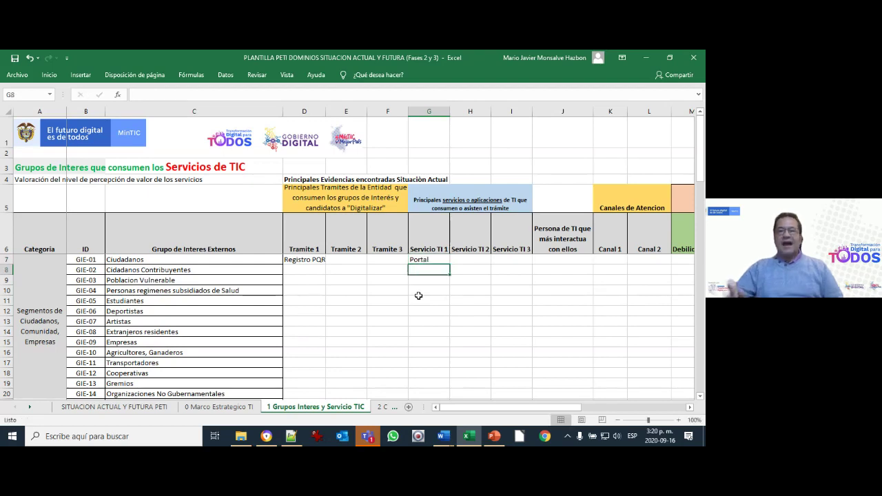
Replace the Servicio TI 1 entry of the Ciudadanos group with "No se dispone solucion".
key(Up)
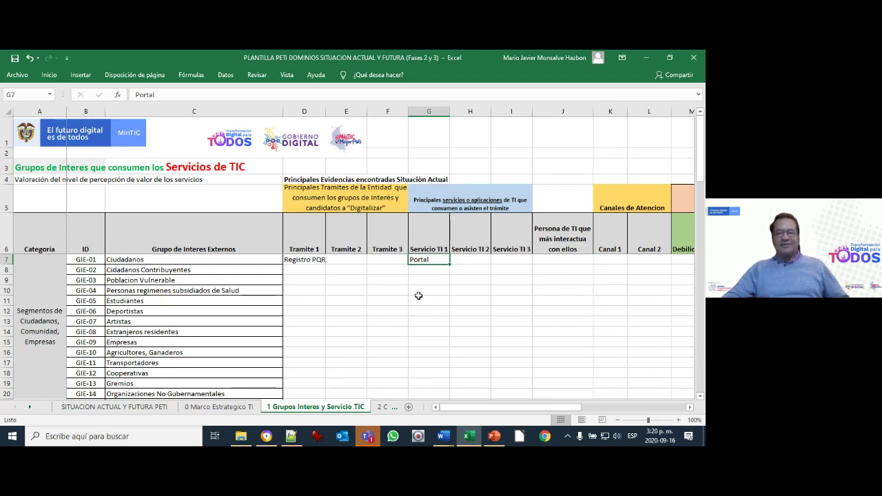
key(Delete)
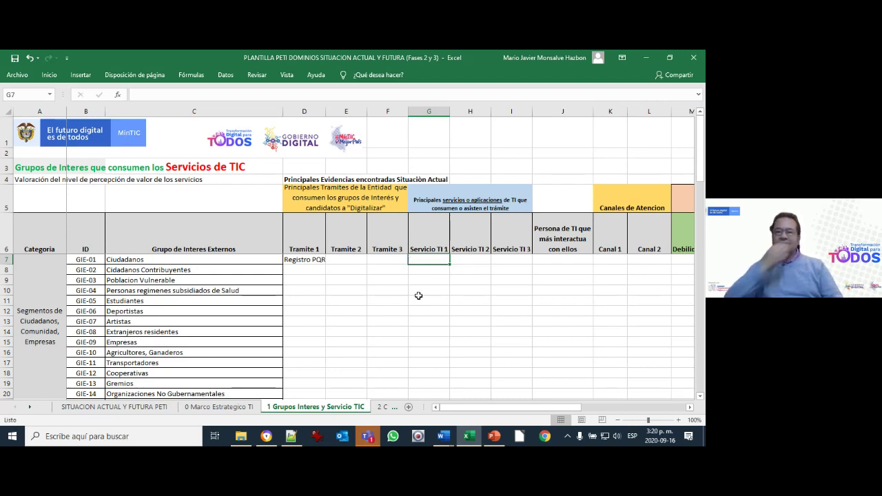
text(No se dispone)
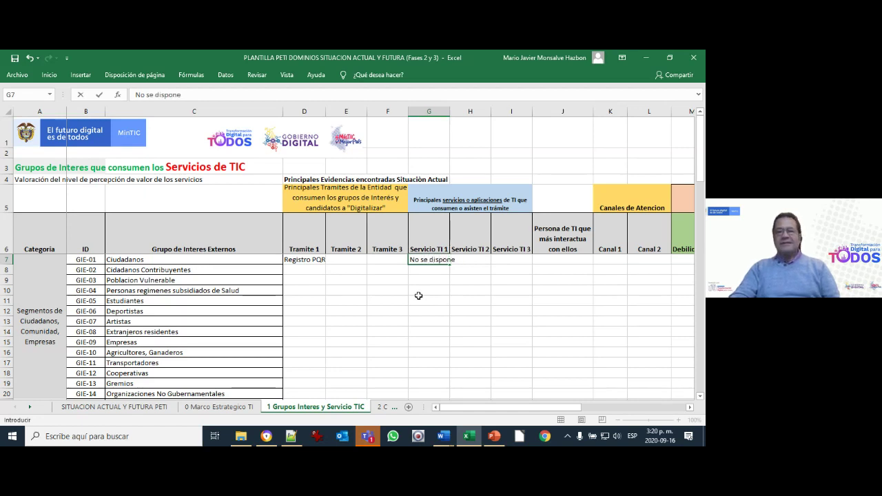
text( solucion)
key(Return)
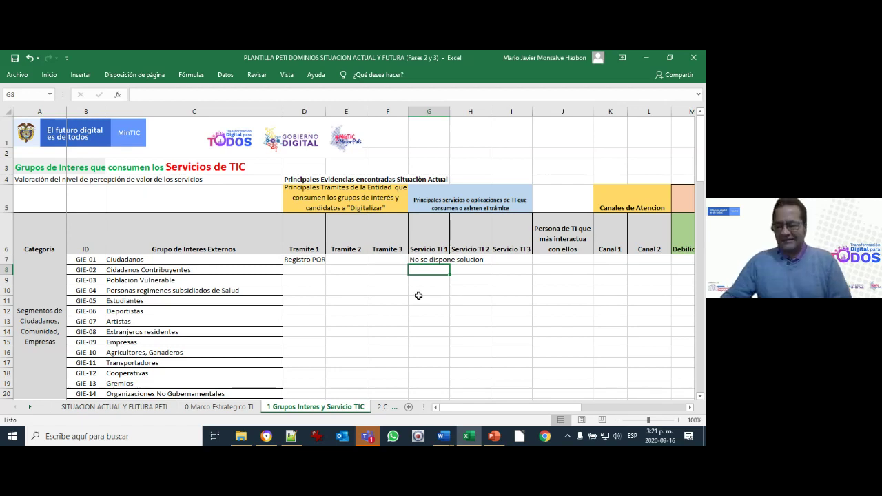
Look through the remaining external interest groups down to the rows of the Grupo de Interes Internos table.
key(Down)
key(Down)
key(Down)
key(Down)
key(Down)
key(Down)
key(Down)
key(Down)
key(Down)
key(Down)
key(Down)
key(Down)
key(Down)
key(Down)
key(Down)
key(Down)
key(Down)
key(Down)
key(Down)
key(Down)
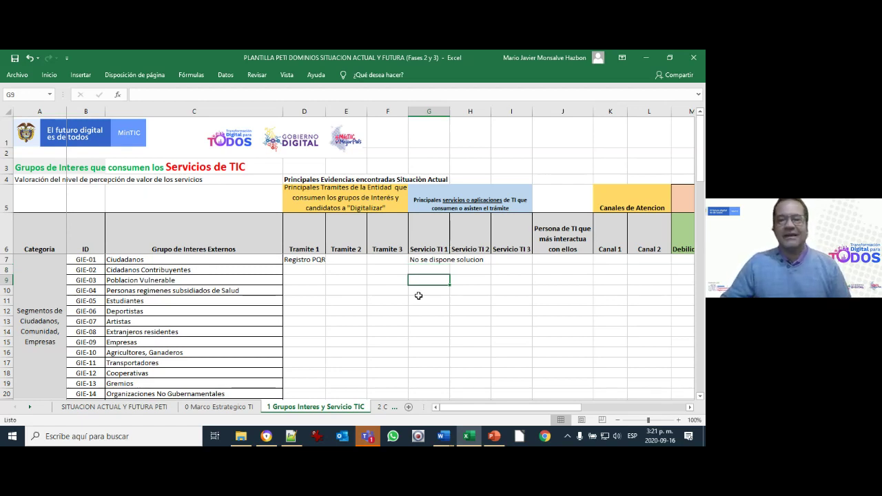
key(Down)
key(Down)
key(Down)
key(Down)
key(Down)
key(Down)
key(Down)
key(Down)
key(Down)
key(Down)
key(Down)
key(Down)
key(Down)
key(Down)
key(Down)
key(Down)
key(Down)
key(Down)
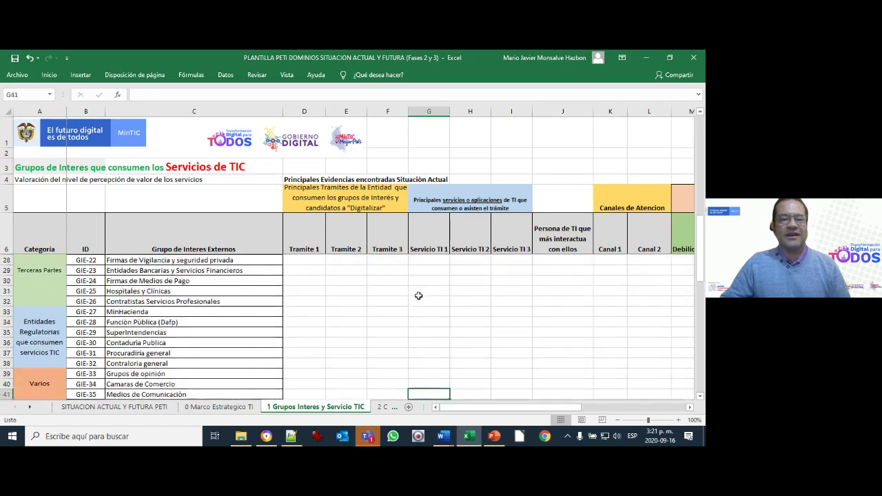
key(Down)
key(Down)
key(Down)
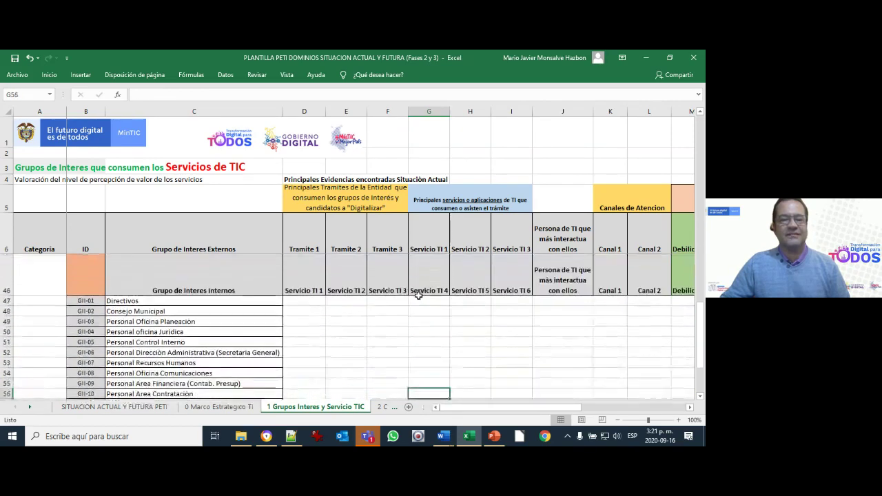
key(Up)
key(Up)
key(Up)
key(Up)
key(Up)
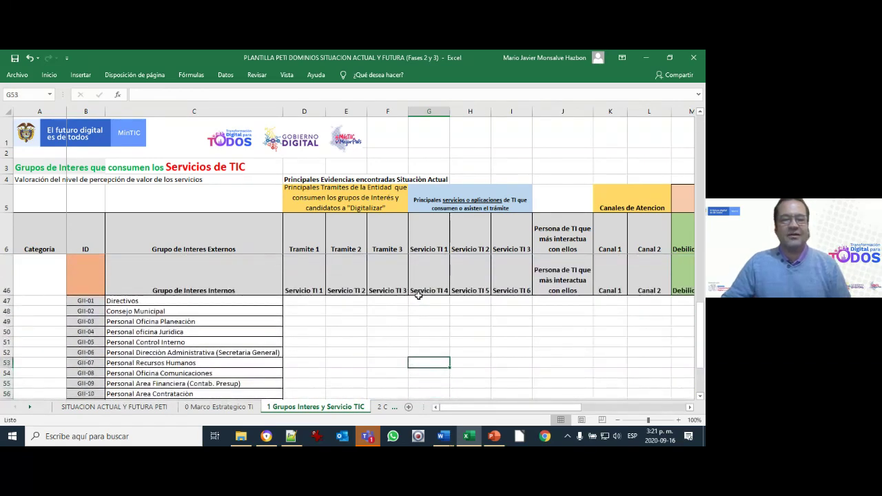
Enter "Publicar Oficialmente Noticias Redesales" as Servicio TI 1 for Personal Oficina Comunicaciones.
key(Down)
key(Left)
key(Left)
key(Left)
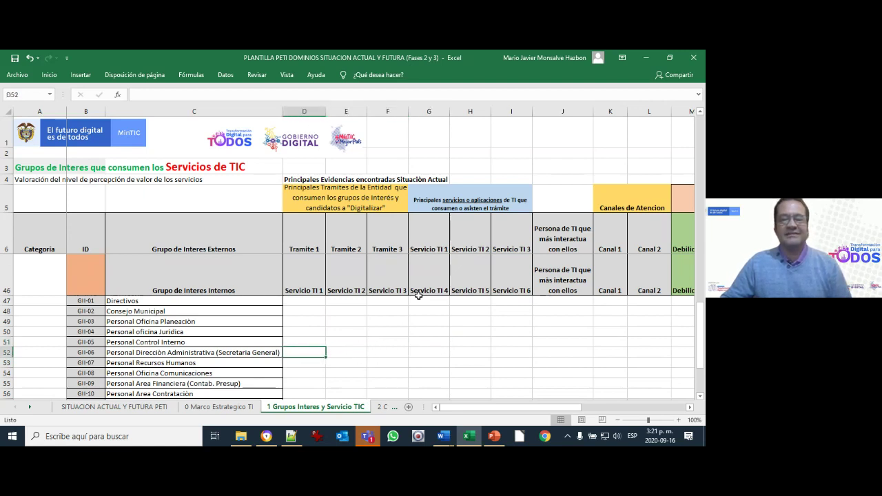
key(Down)
key(Down)
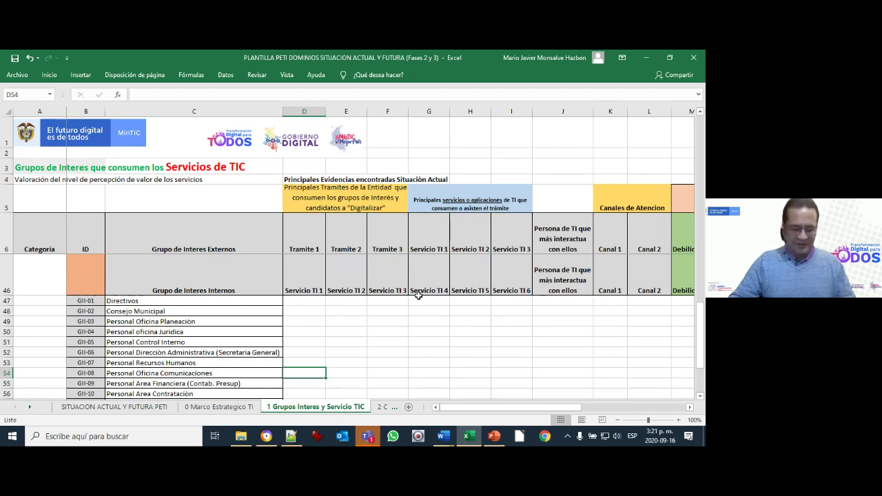
text(Publi)
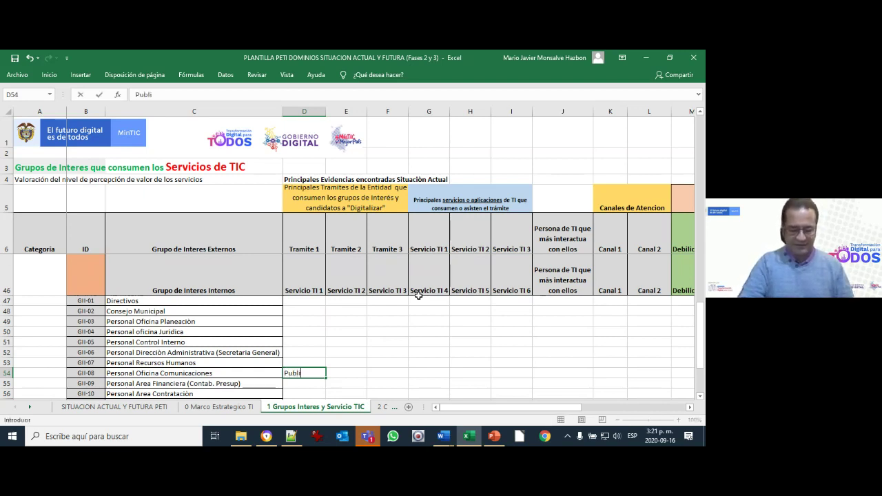
text(car Ofici)
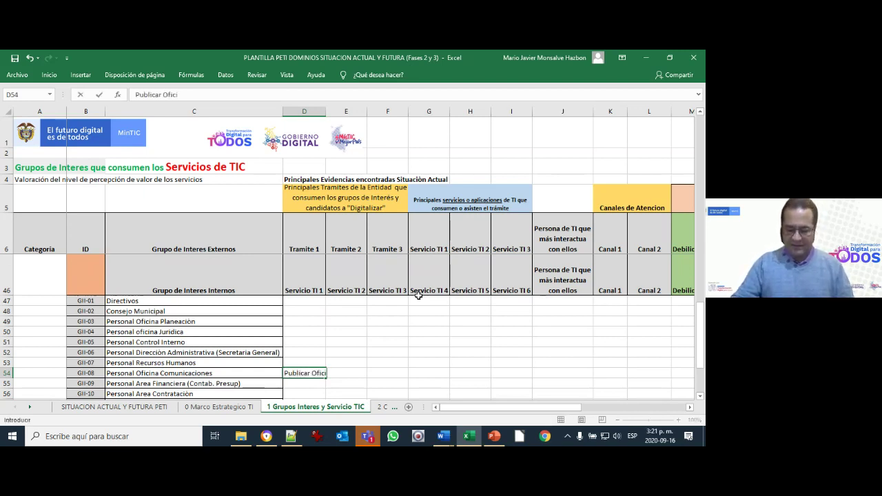
text(almente)
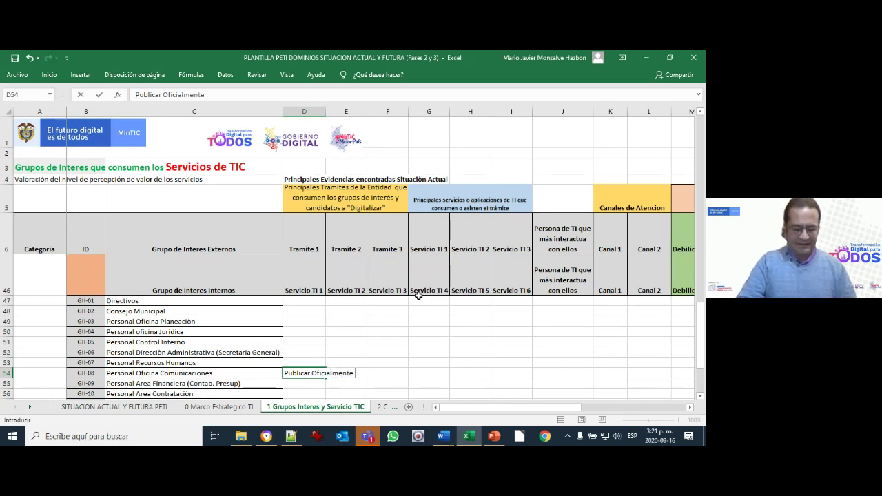
text( Noti)
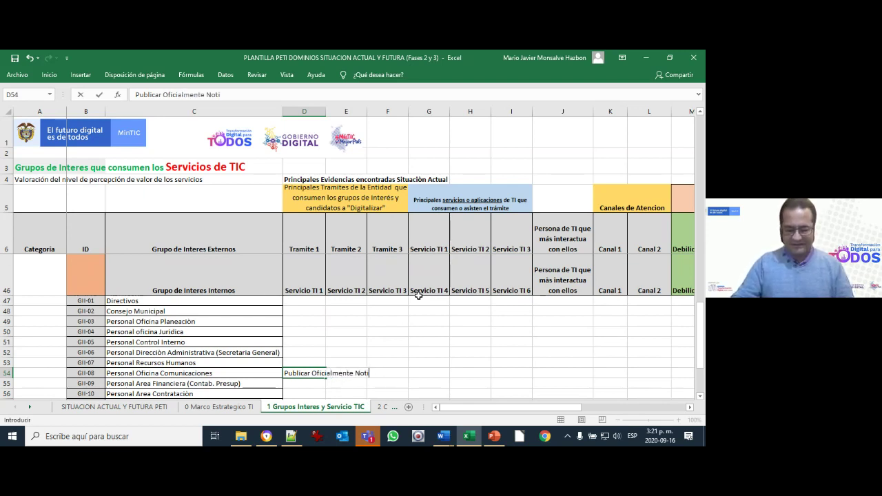
text(cias Redes)
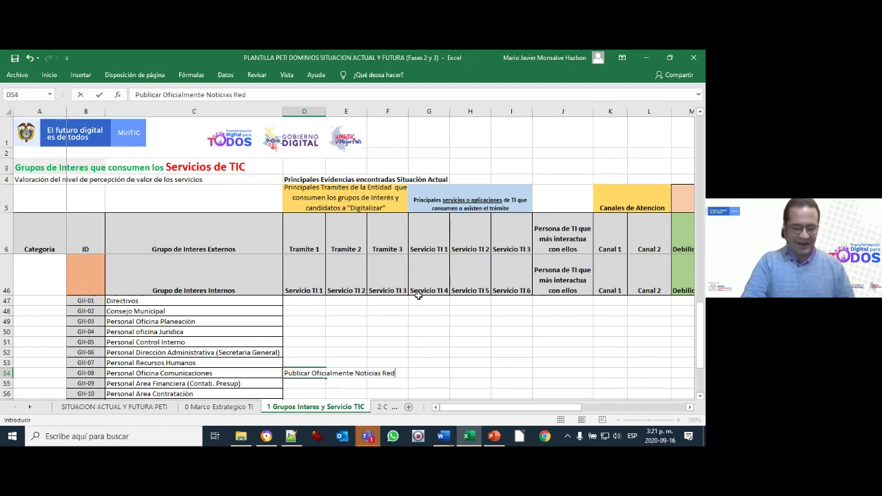
key(alt+h)
text(ales)
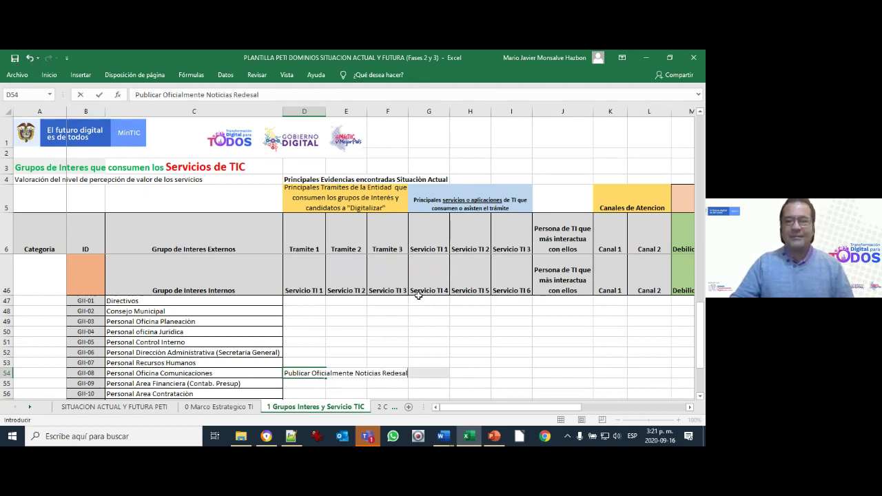
key(Return)
Correct the Servicio TI 1 text of Personal Oficina Comunicaciones to "Publicar Oficialmente Noticias Red sociales".
key(Up)
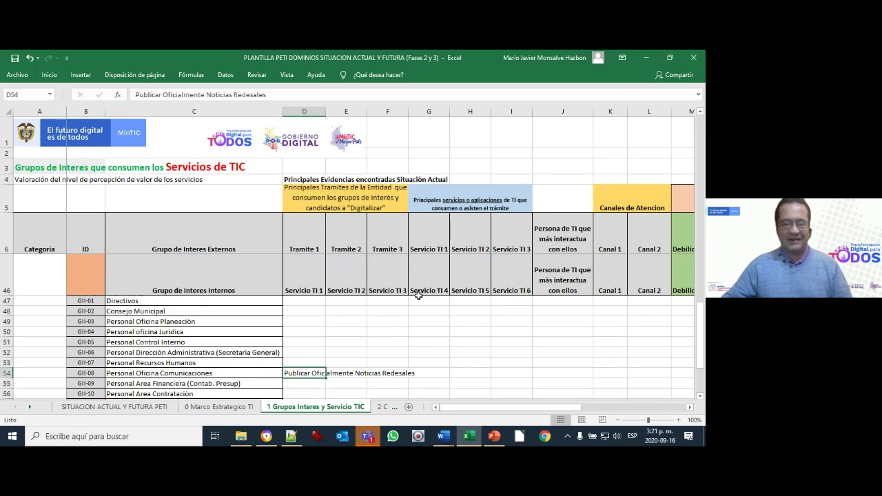
key(F2)
key(BackSpace)
key(BackSpace)
key(BackSpace)
key(BackSpace)
key(BackSpace)
key(BackSpace)
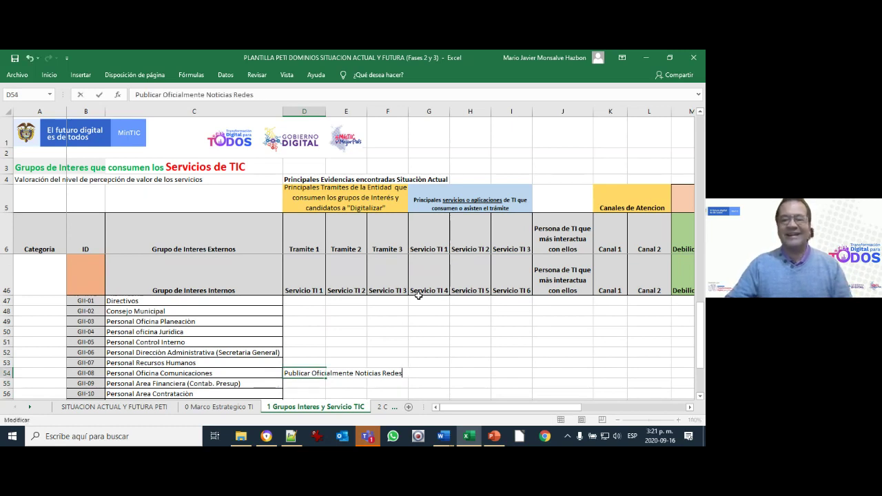
text(sociales)
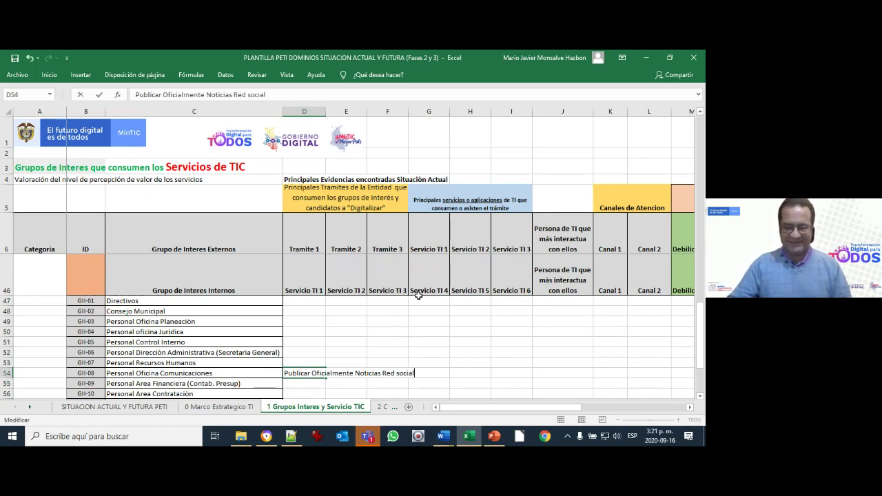
key(Return)
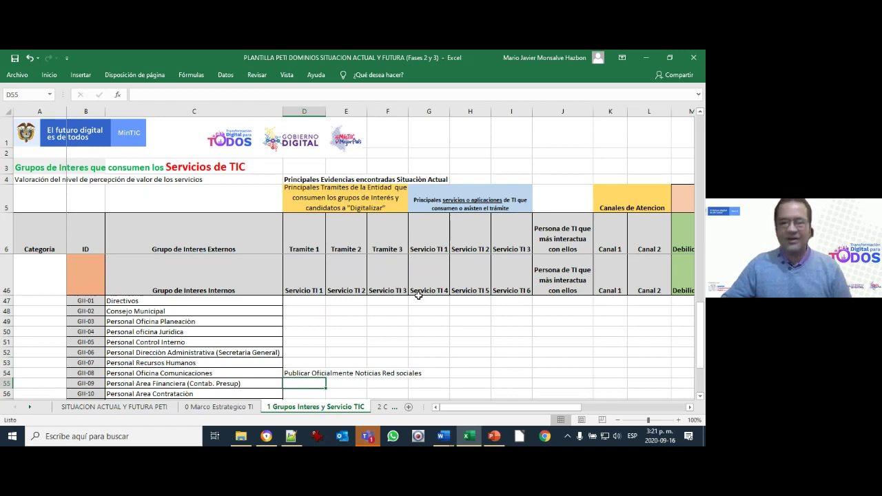
Enter "Implementacion Canal TWt" as Servicio TI 4 for Personal Oficina Comunicaciones.
key(Up)
key(Down)
key(Down)
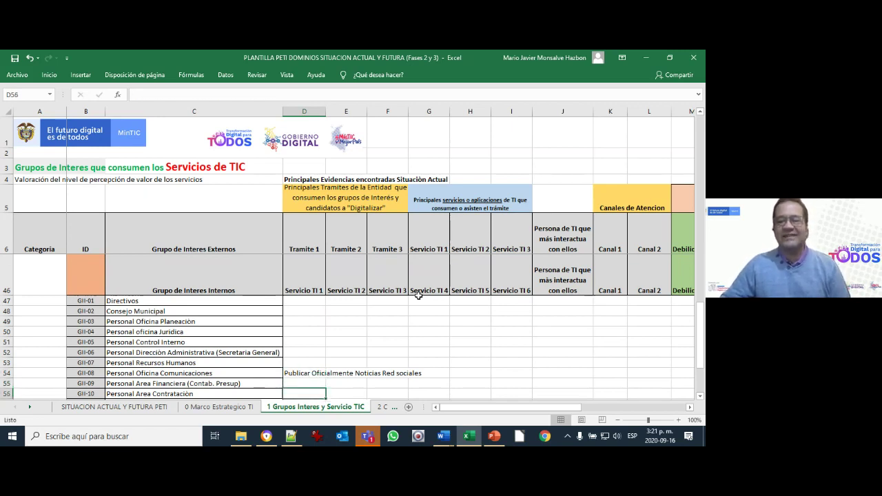
key(Up)
key(Up)
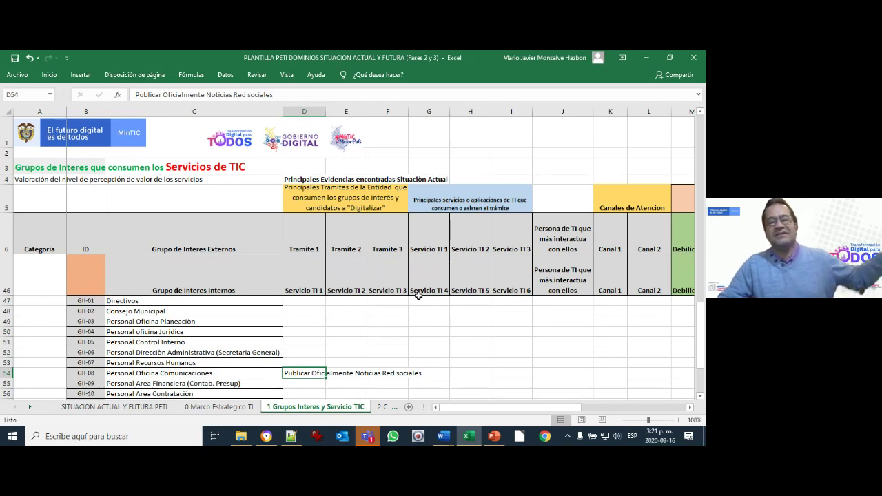
key(Right)
key(Right)
key(Right)
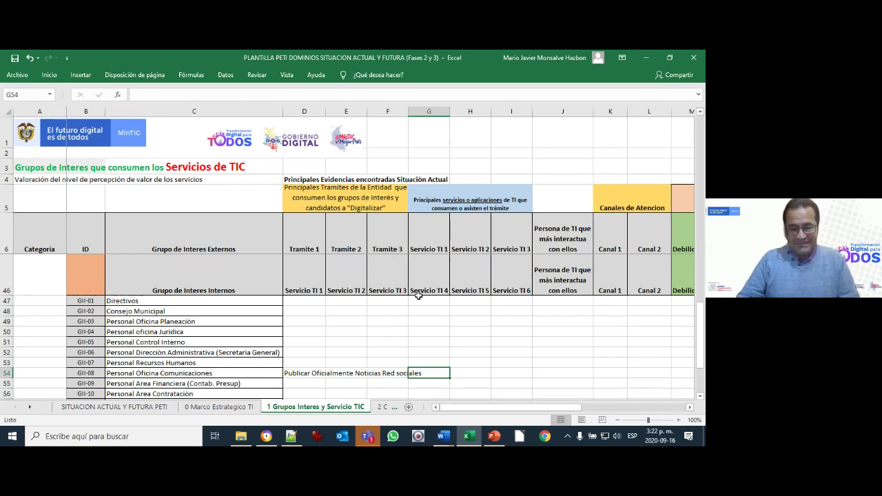
text(Implementacion)
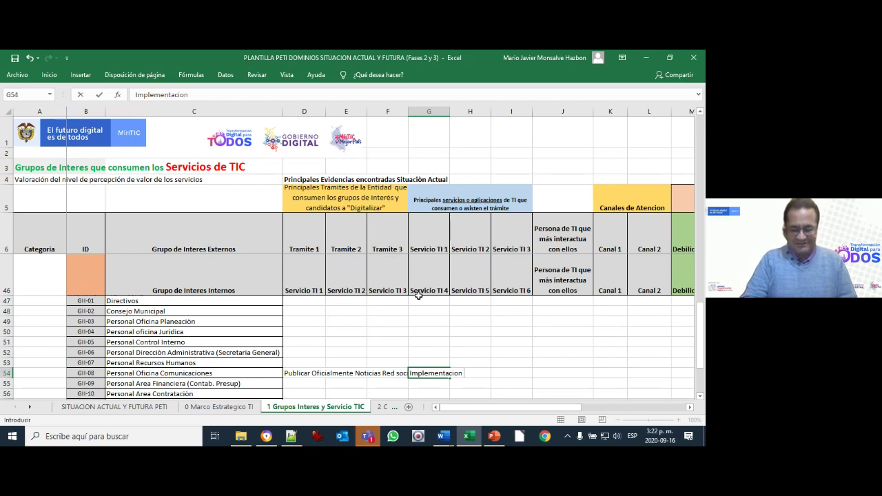
text( Canal)
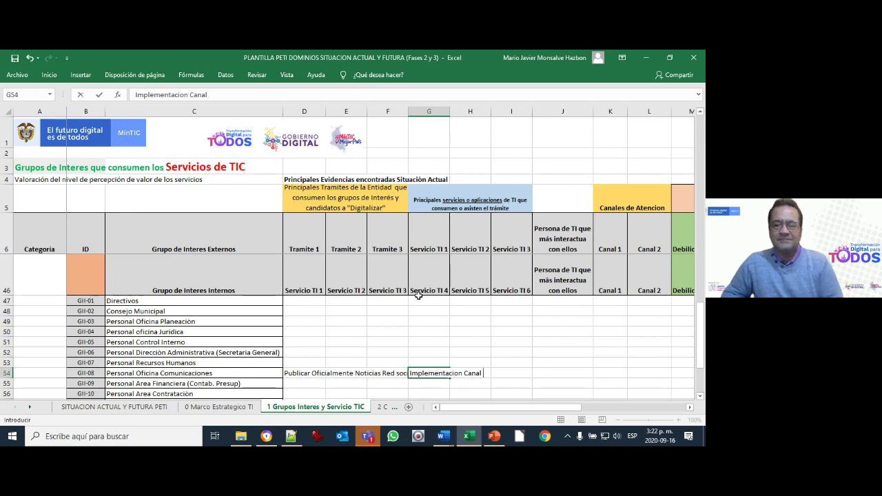
text(TWt()
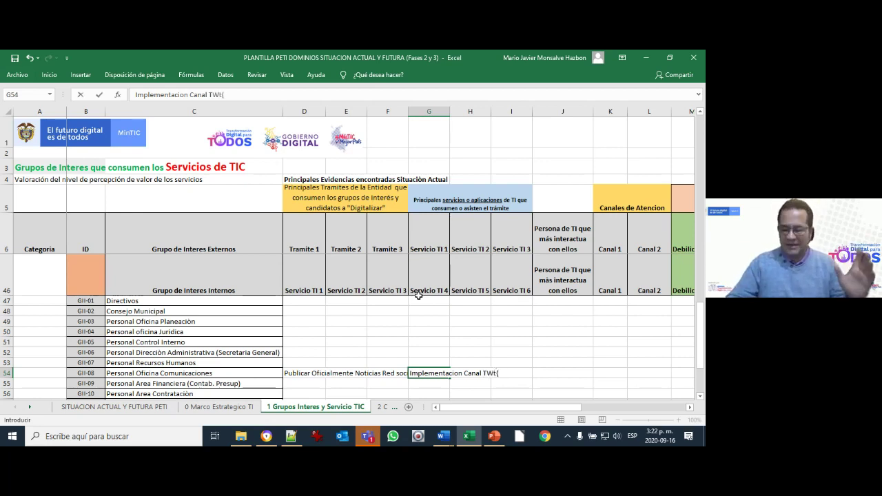
key(BackSpace)
key(Return)
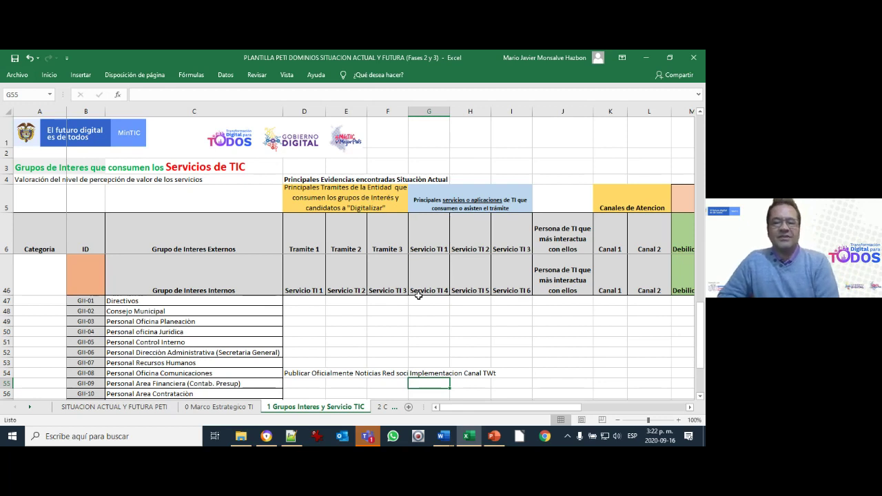
key(Up)
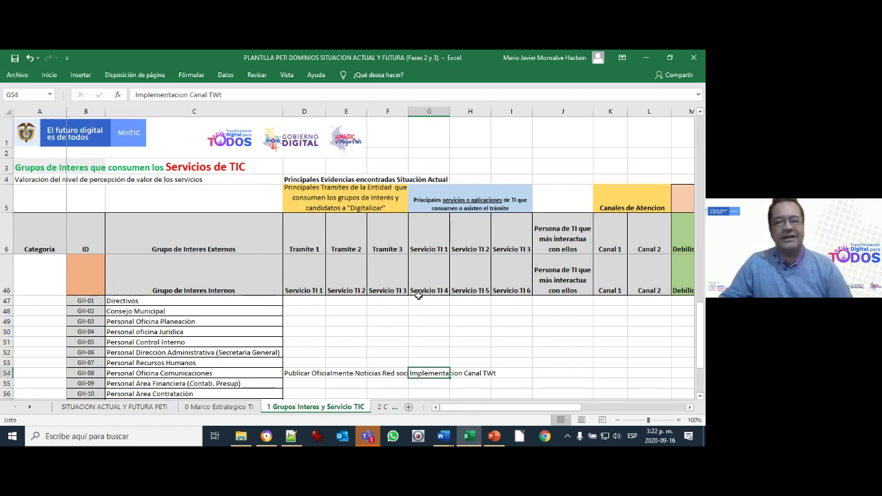
key(Down)
key(Down)
key(Down)
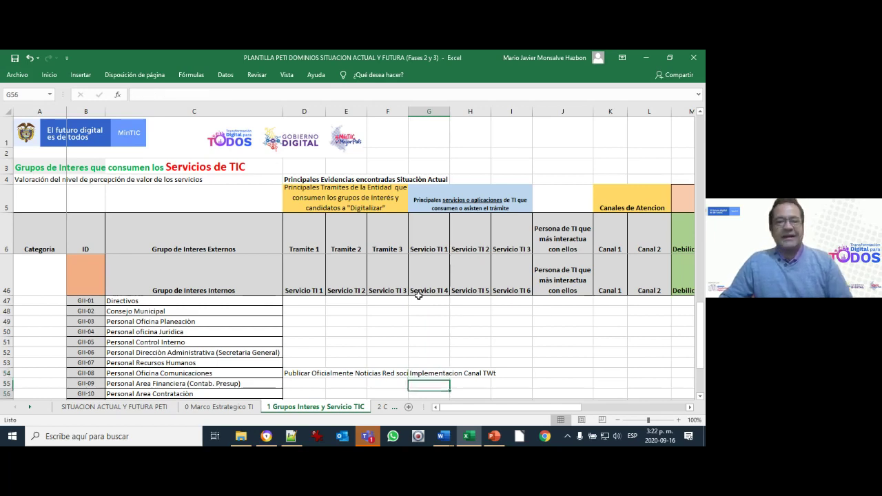
key(Up)
key(Up)
key(Up)
Enter "SECOP" as Servicio TI 4 and "Portal Web" as Servicio TI 5 for Personal Area Contratación.
key(Down)
key(Down)
key(Left)
key(Left)
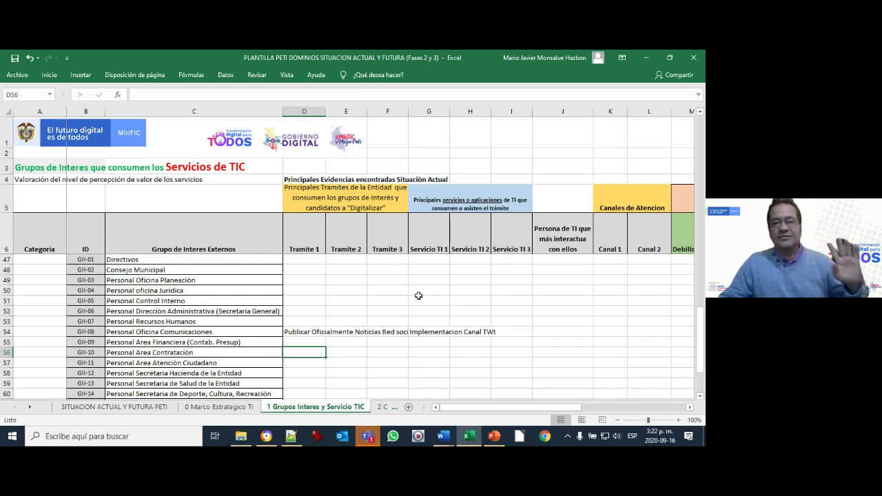
key(Right)
key(Right)
key(Right)
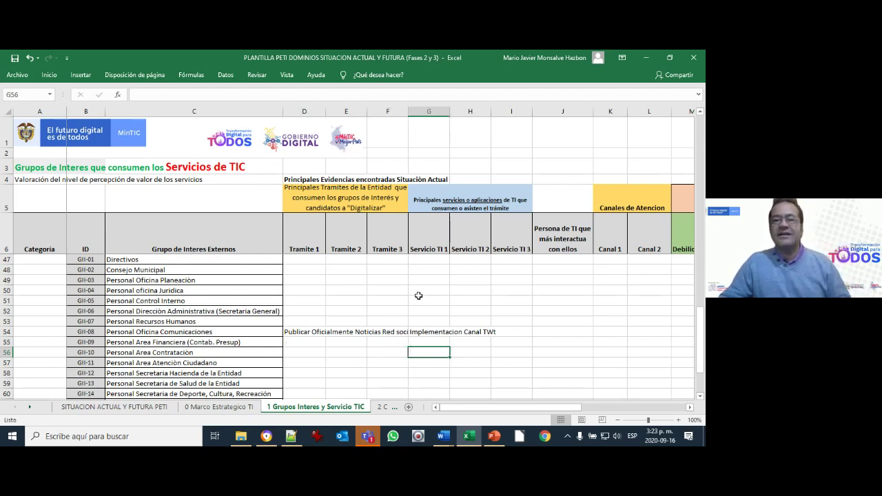
text(SECOP)
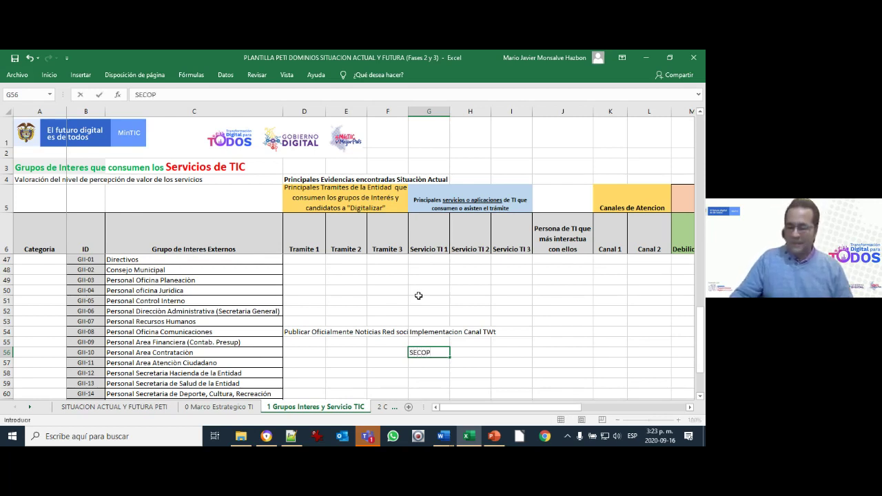
key(Tab)
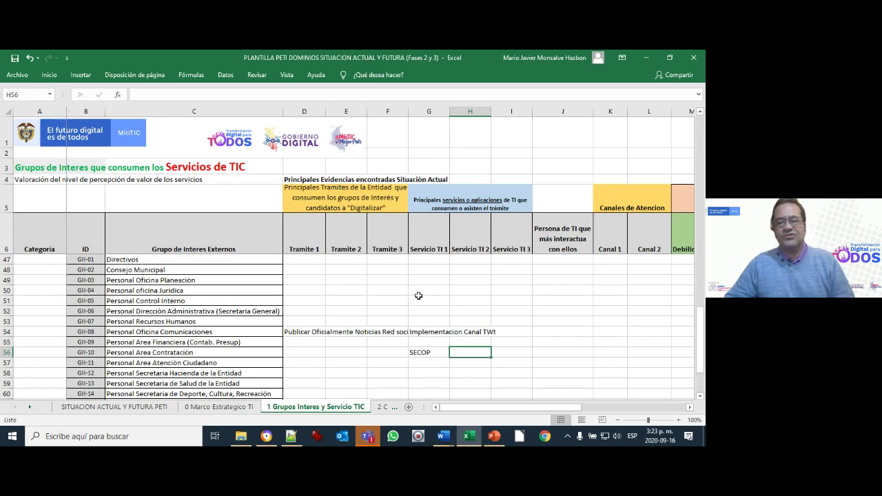
text(Por)
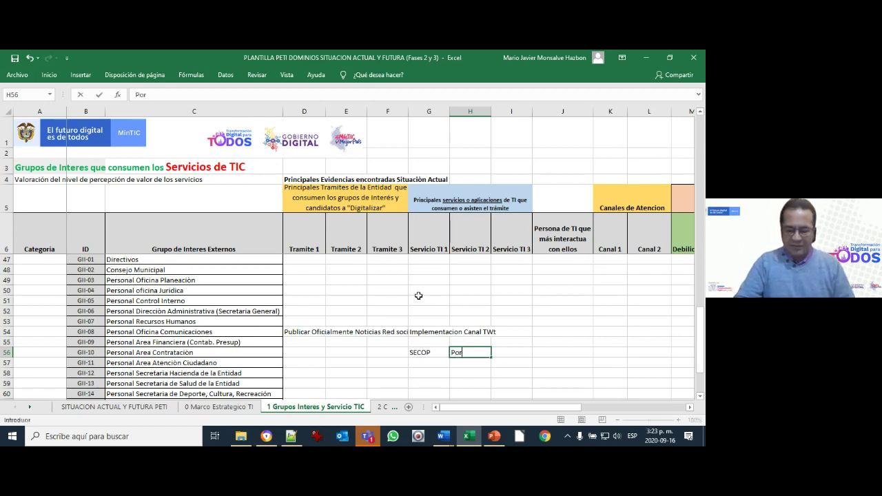
text(tal Web)
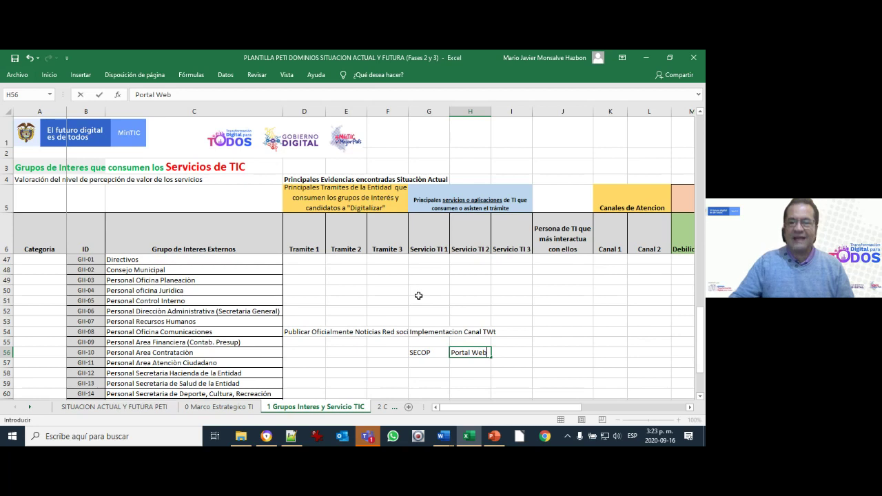
key(Return)
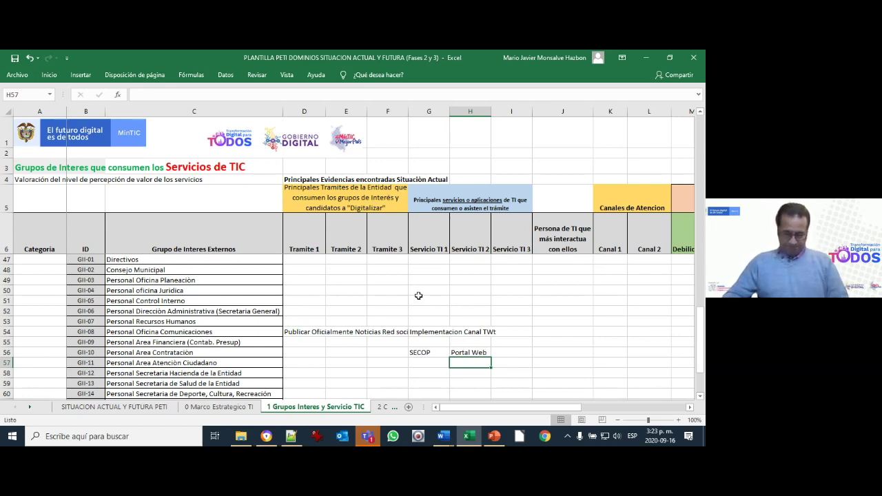
Look through the remaining internal interest groups down to Demás Personal de otras dependencias and back up to the internal table's headings.
key(Down)
key(Down)
key(Down)
key(Down)
key(Down)
key(Down)
key(Down)
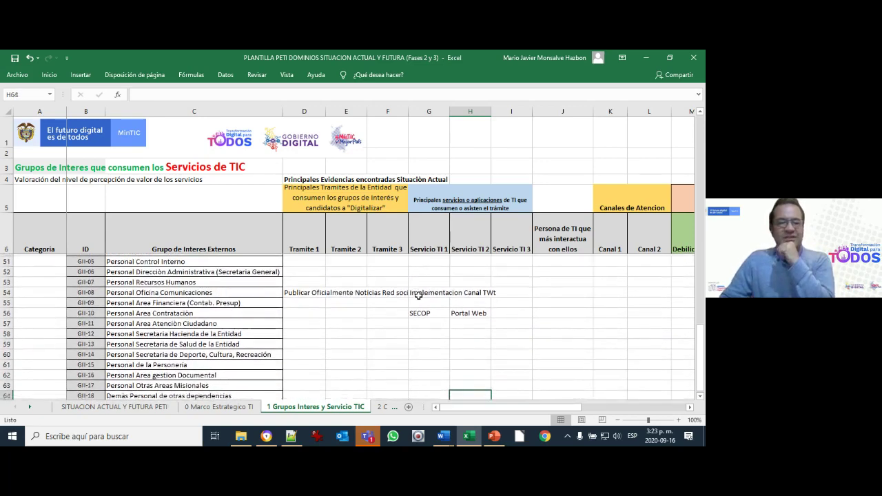
key(Up)
key(Up)
key(Up)
key(Up)
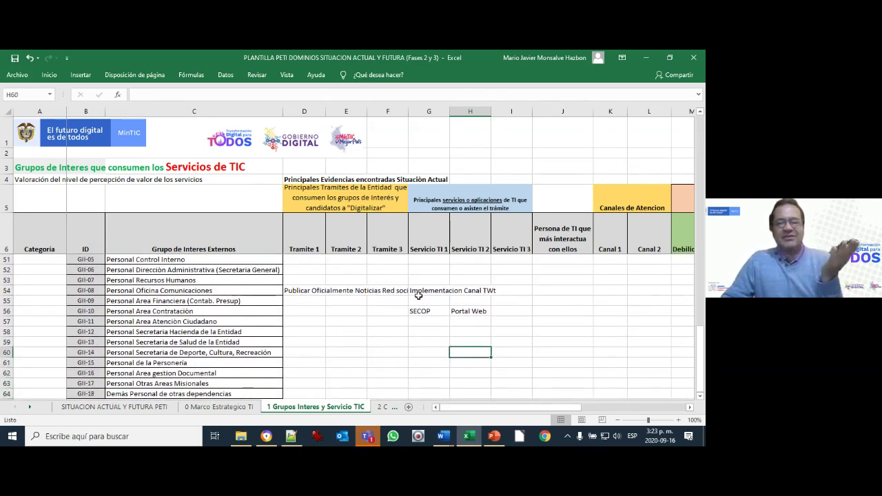
key(Down)
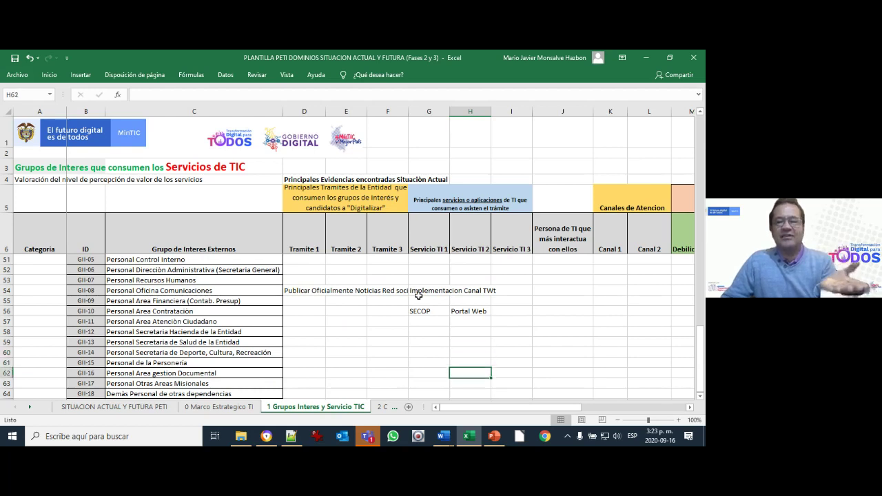
key(Up)
key(Up)
key(Up)
key(Up)
key(Up)
key(Up)
key(Up)
key(Up)
key(Up)
key(Up)
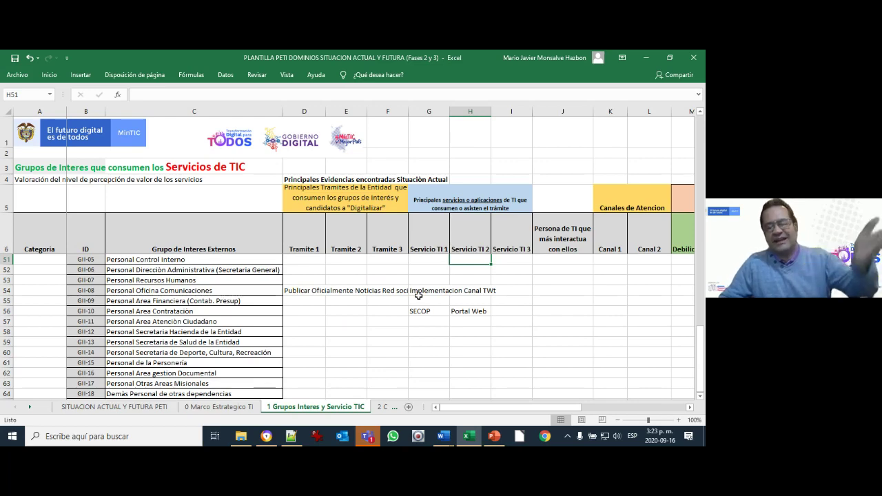
key(Up)
key(Up)
key(Up)
key(Up)
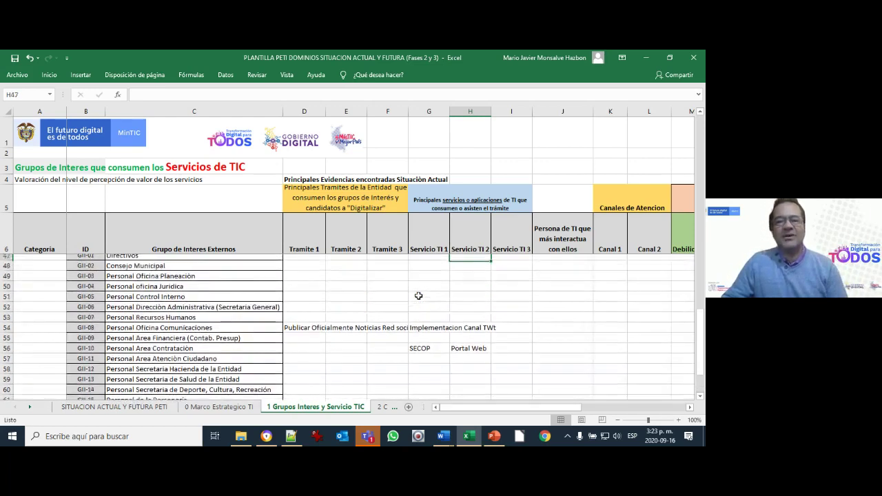
key(Up)
key(Up)
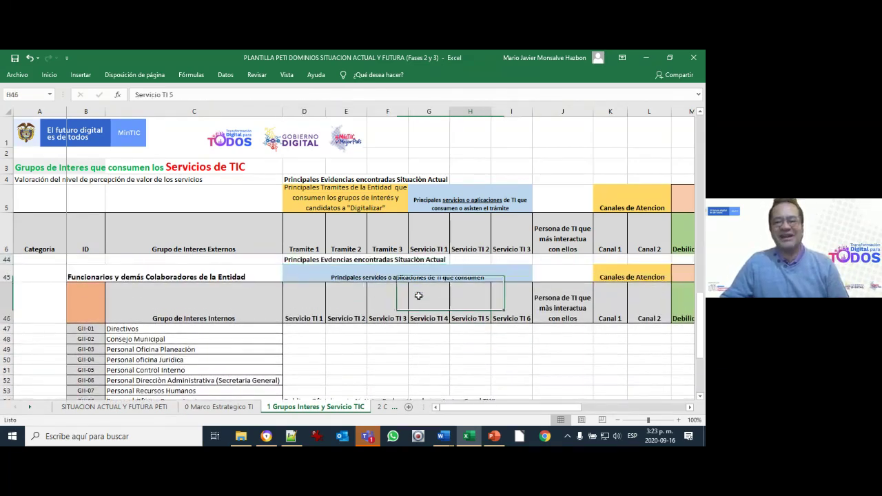
key(Down)
key(Down)
key(Down)
key(Down)
key(Down)
key(Down)
key(Down)
key(Down)
key(Down)
key(Down)
key(Down)
key(Up)
key(Up)
key(Up)
key(Up)
key(Up)
key(Up)
key(Up)
key(Up)
key(Up)
key(Up)
key(Up)
key(Up)
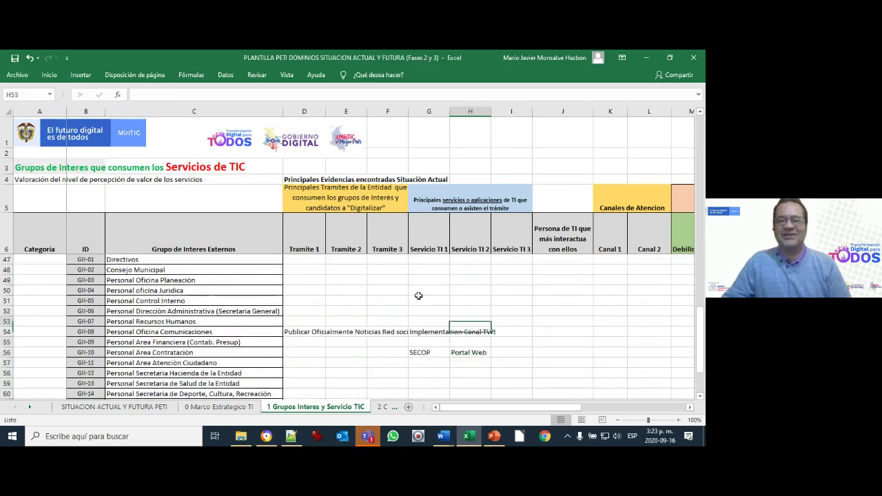
key(Down)
key(Down)
key(Down)
key(Down)
key(Down)
key(Down)
key(Down)
key(Down)
key(Down)
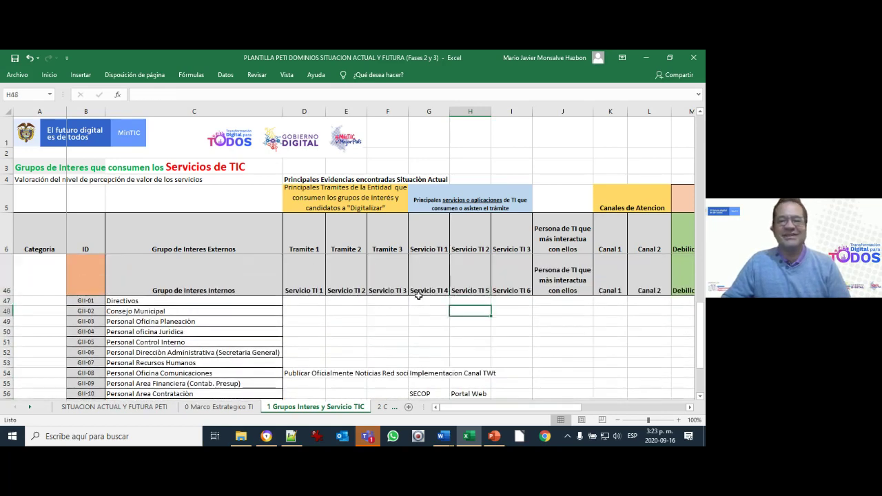
key(Down)
key(Down)
key(Down)
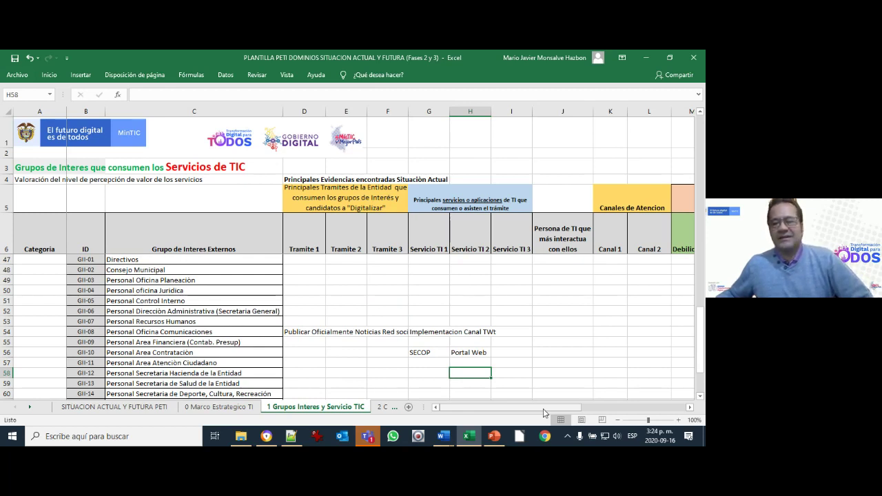
Freeze the panes at cell D7, keeping rows 1 to 6 and columns A to C in view.
mouse_move(543, 409)
mouse_down()
mouse_move(559, 405)
mouse_move(545, 407)
mouse_up()
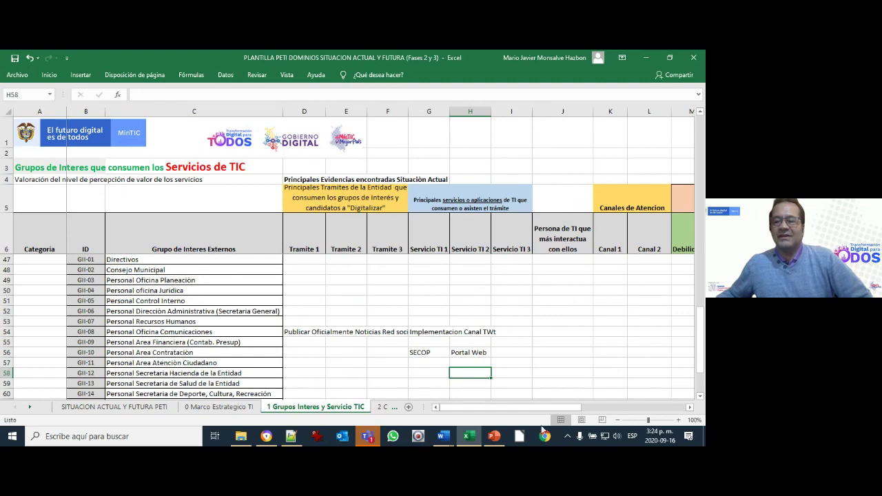
drag(524, 410, 572, 408)
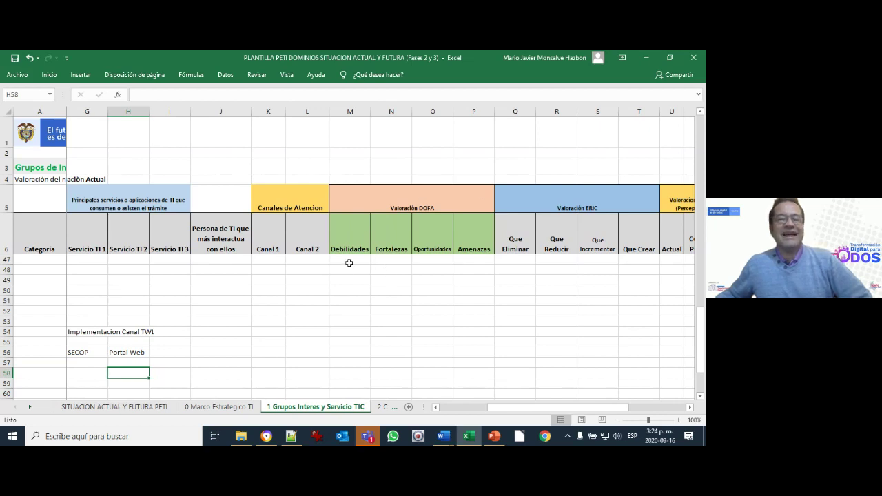
drag(545, 409, 474, 417)
scroll(508, 255, up, 10)
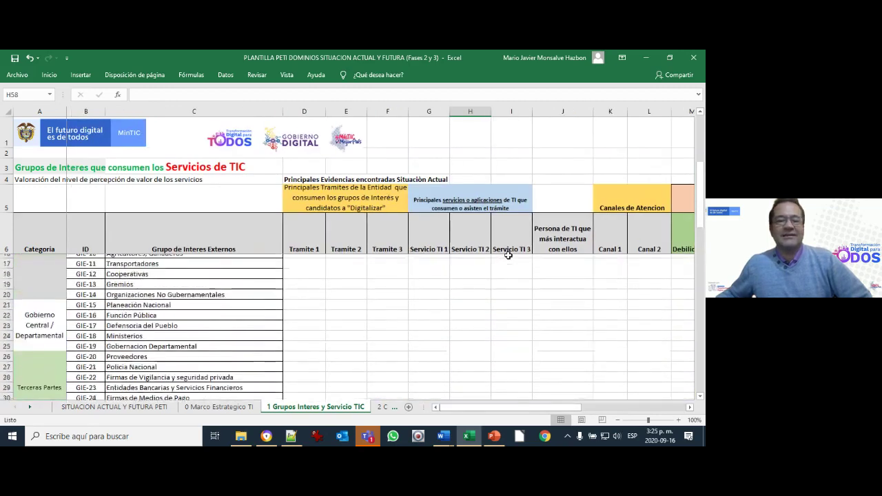
scroll(508, 255, up, 3)
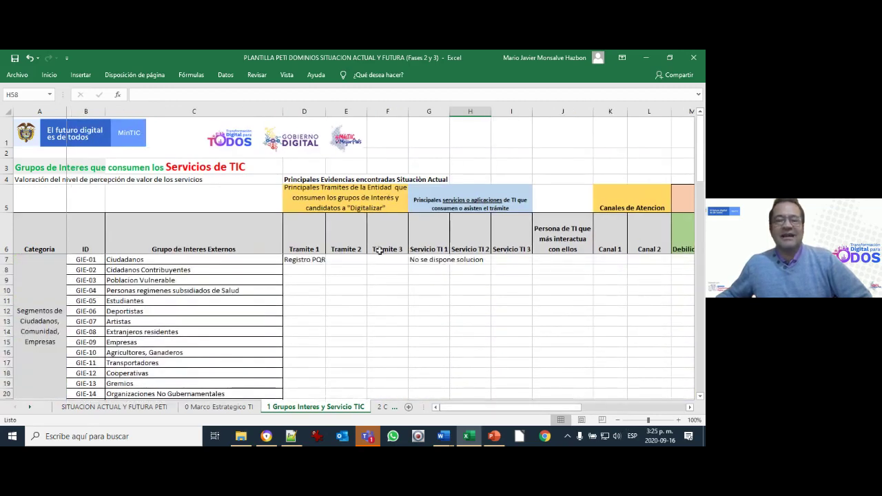
click(301, 260)
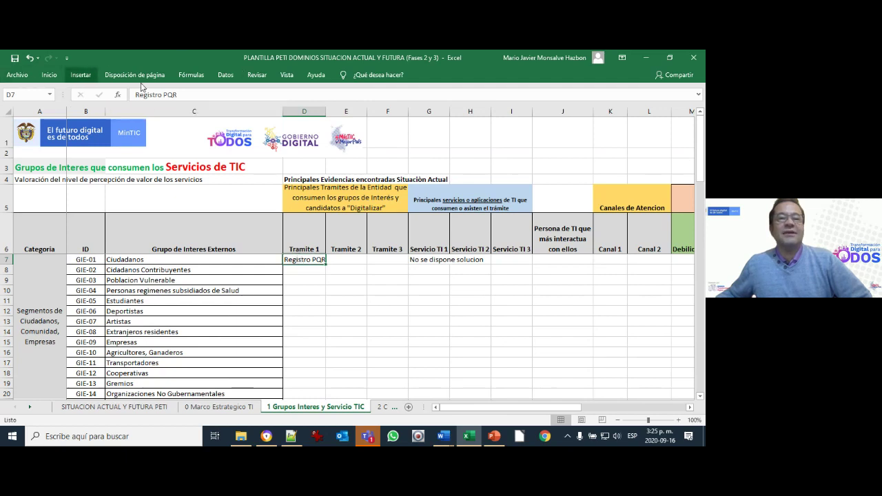
click(287, 75)
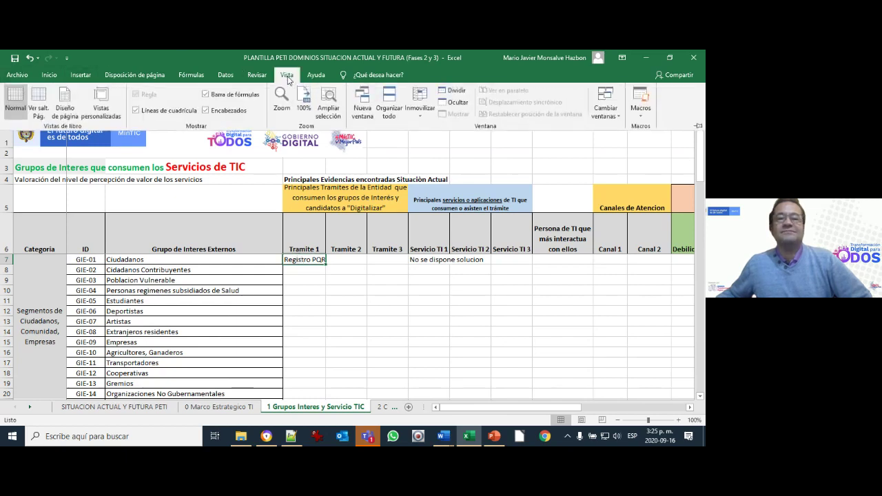
click(429, 108)
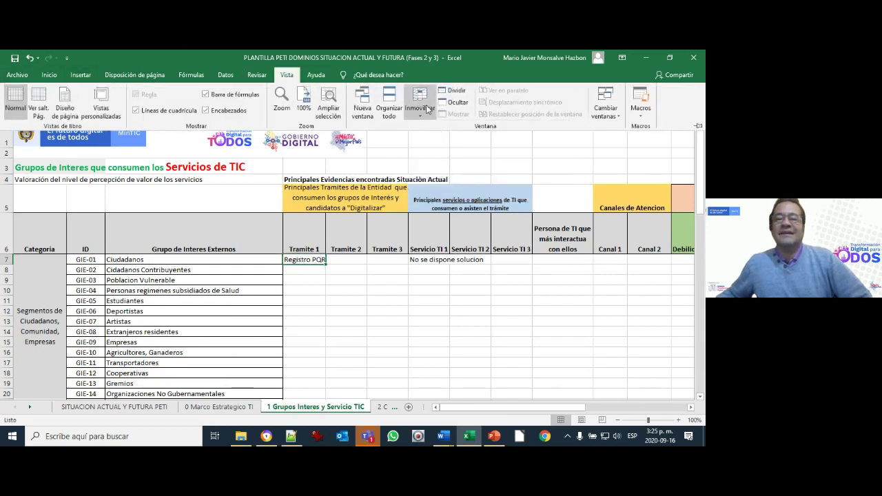
click(459, 131)
Examine the Valoración DOFA and Valoración ERIC columns for the Ciudadanos row, from Debilidades through Que Crear.
drag(481, 409, 572, 414)
click(296, 261)
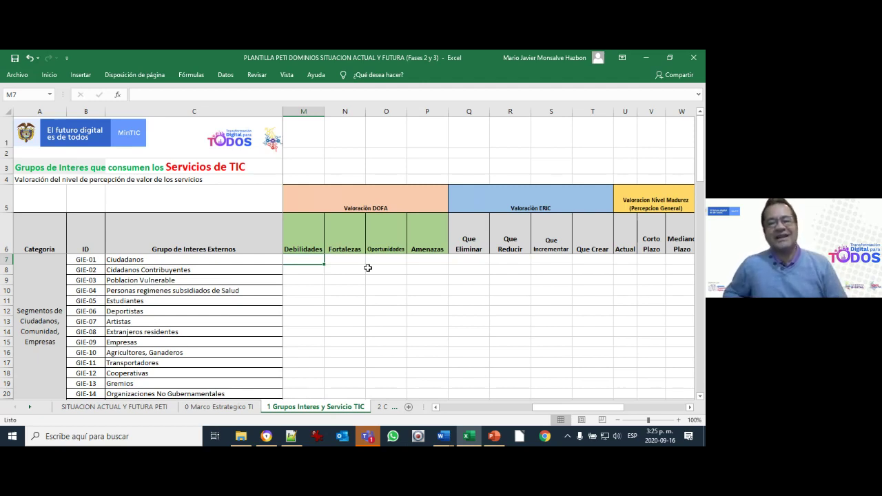
key(Right)
key(Right)
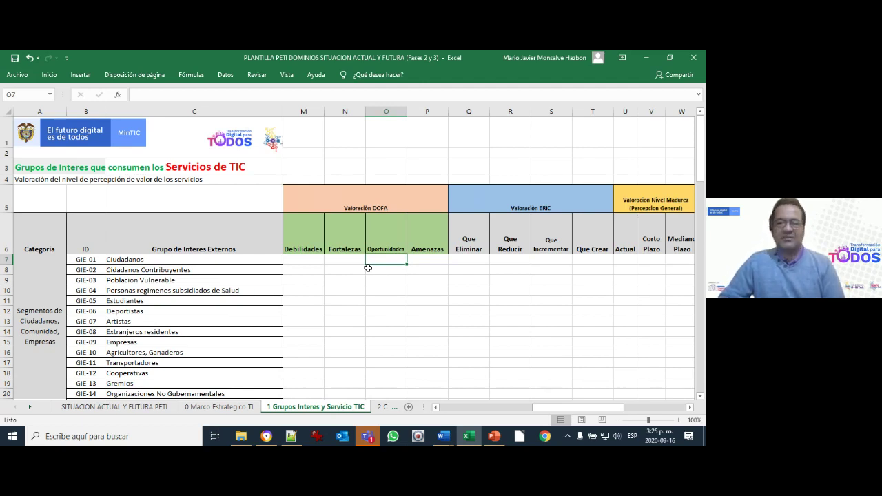
key(Left)
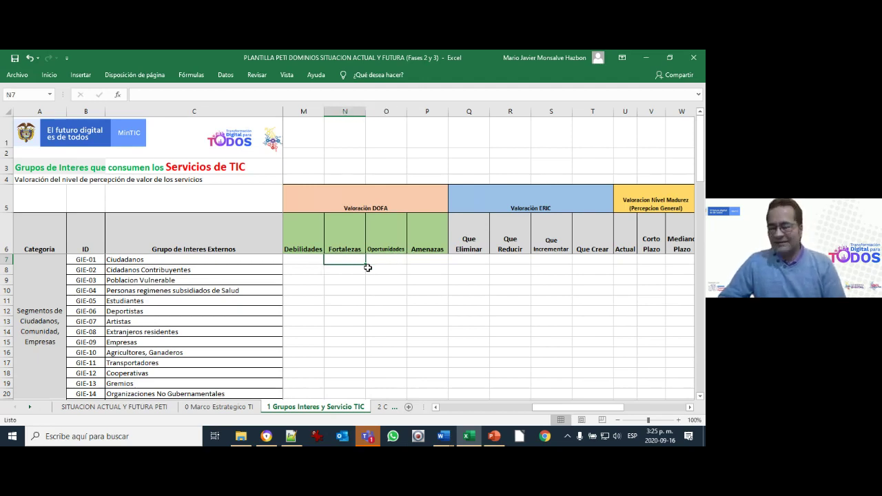
key(Right)
key(Right)
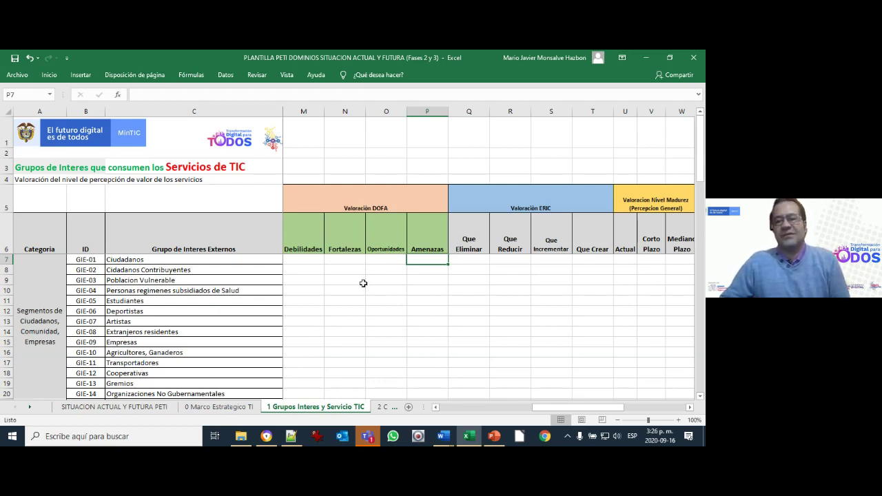
key(Right)
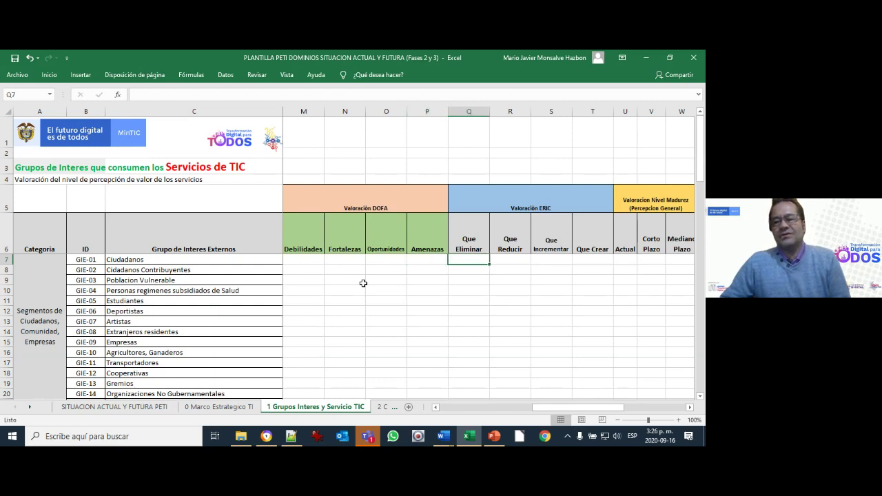
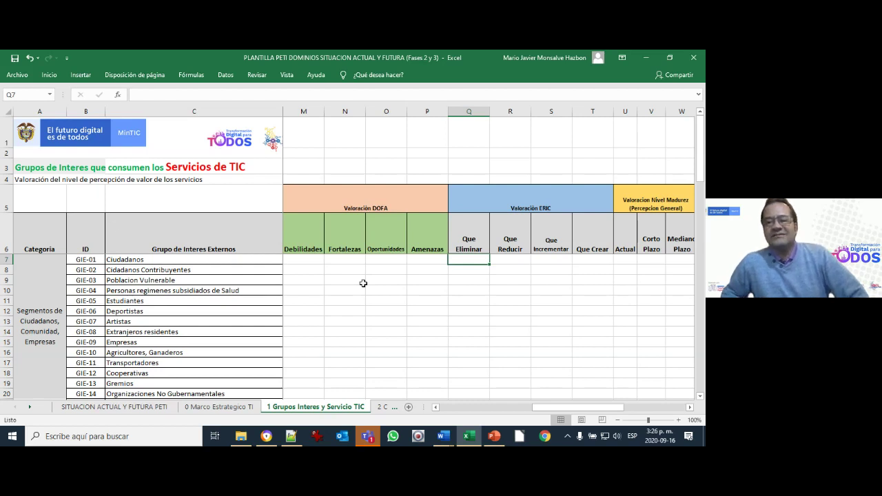
key(Right)
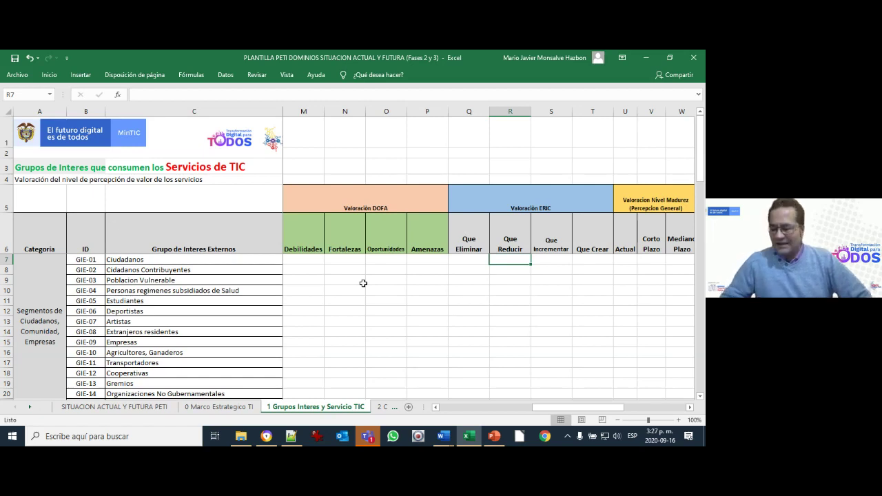
key(Right)
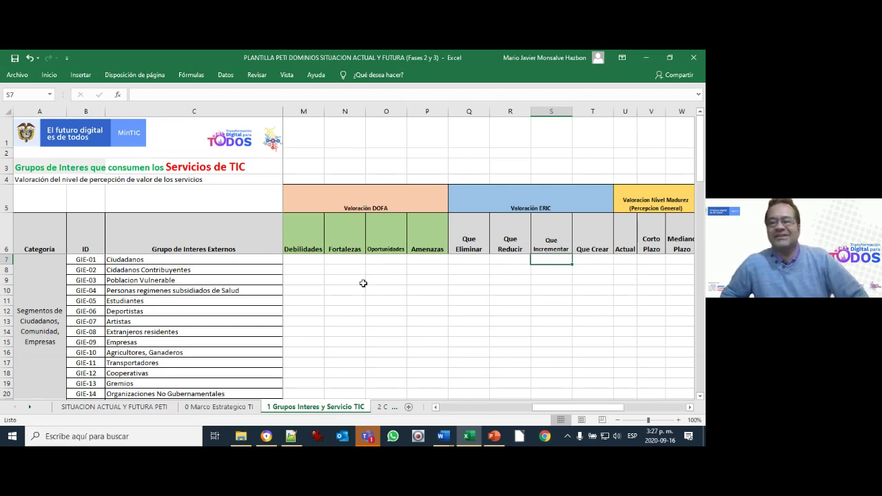
key(Right)
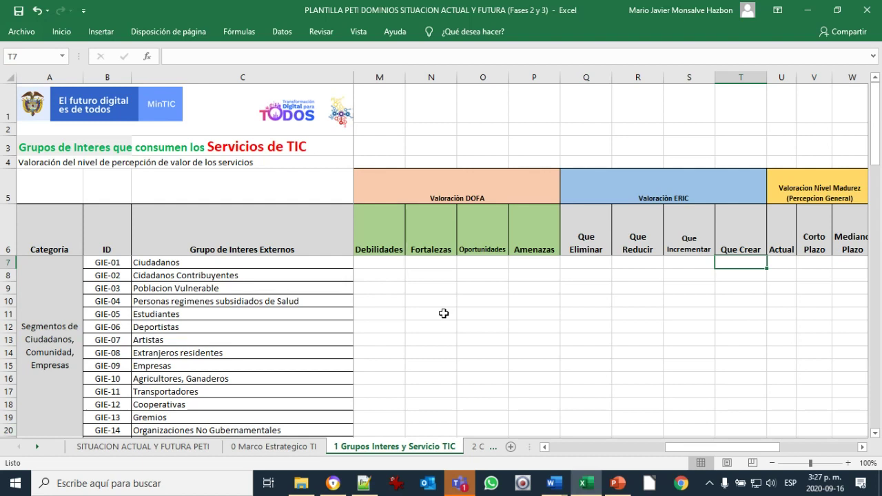
Examine the Valoracion Nivel Madurez columns and the proposed advances within one year for the Ciudadanos row.
key(Right)
key(Right)
key(Right)
key(Right)
key(Right)
key(Right)
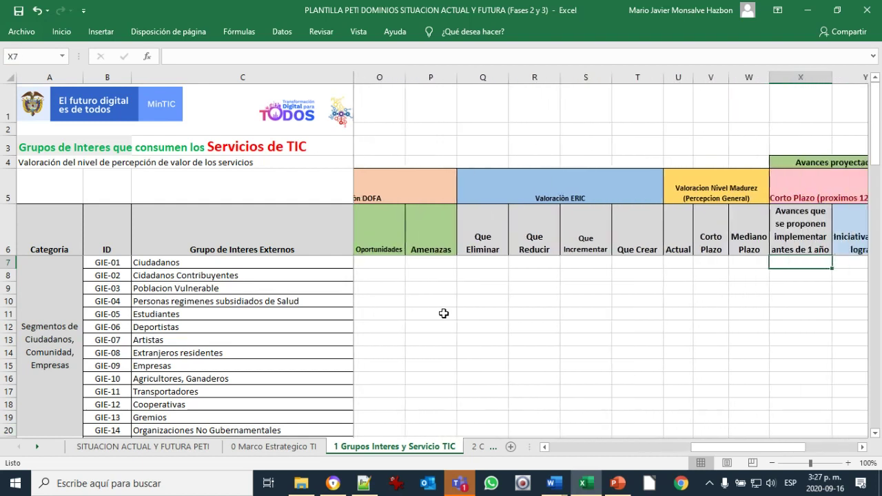
Examine the Corto Plazo and Mediano Plazo columns under Avances proyectados for the Ciudadanos row.
key(Right)
key(Left)
key(Left)
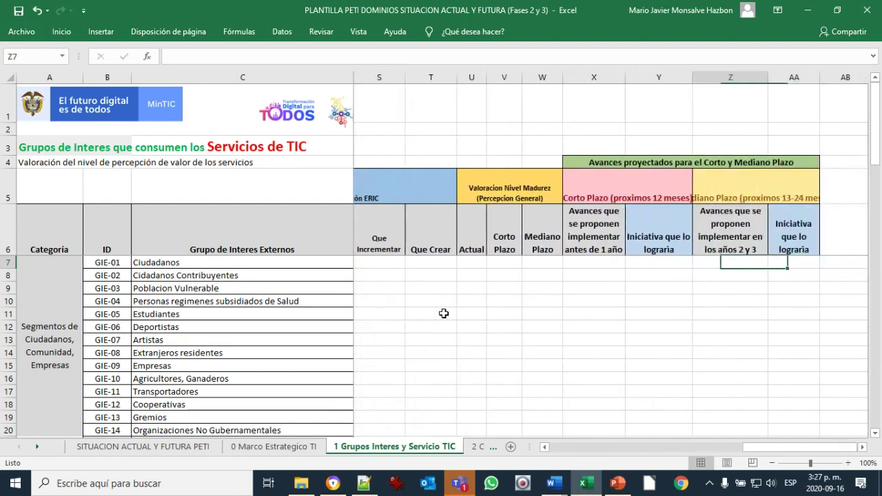
key(Left)
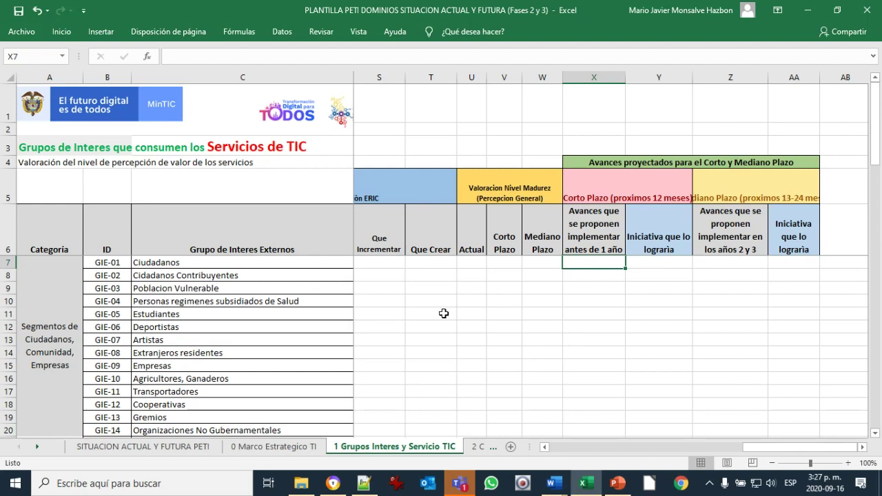
text(Imple)
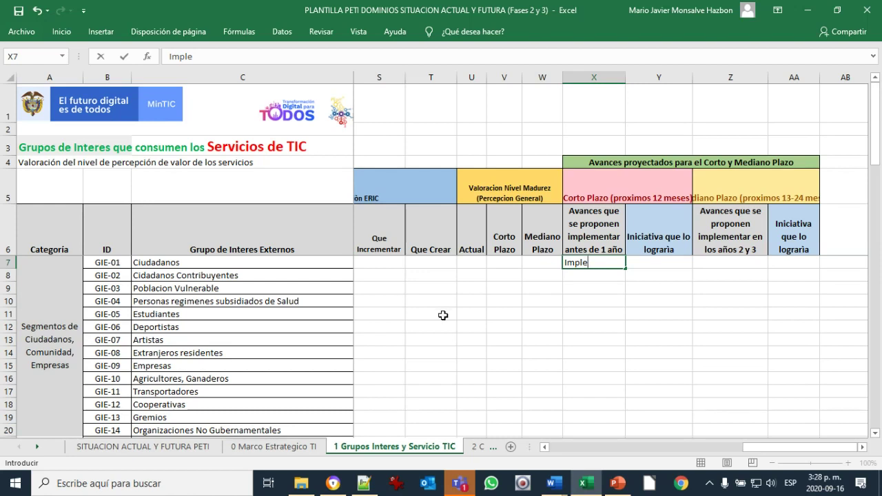
key(Tab)
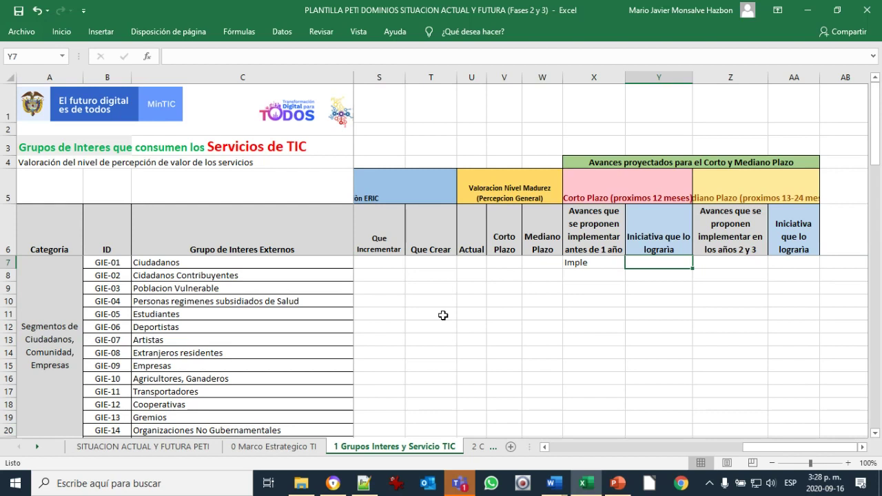
key(Left)
key(Left)
key(Right)
key(Delete)
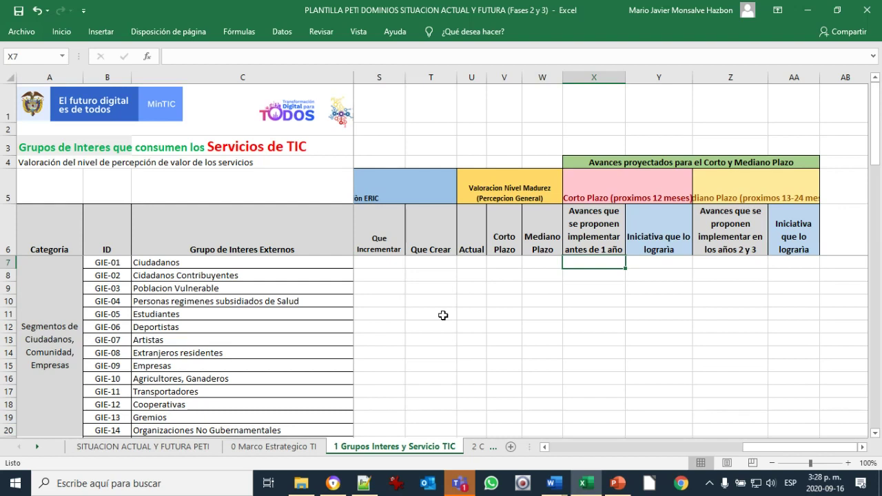
Examine the Ciudadanos row's proposed advances for years 2 and 3 and their initiative, then return to its Actual maturity cell.
key(Right)
key(Right)
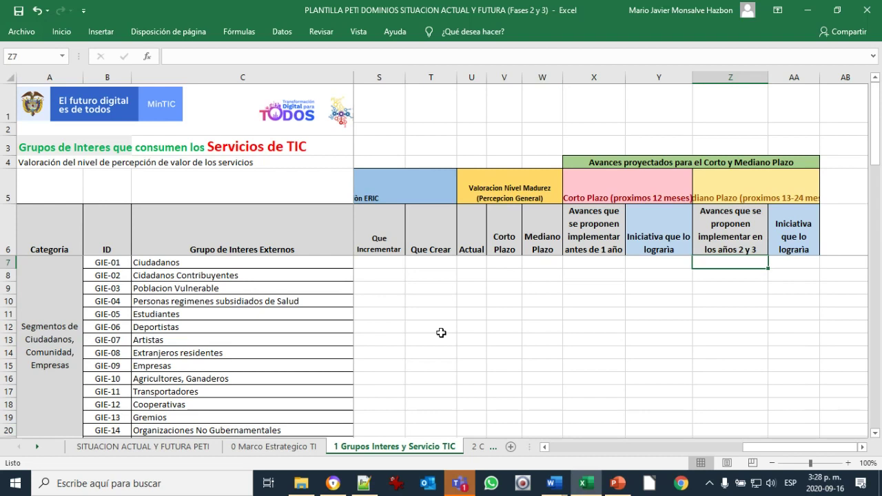
key(Right)
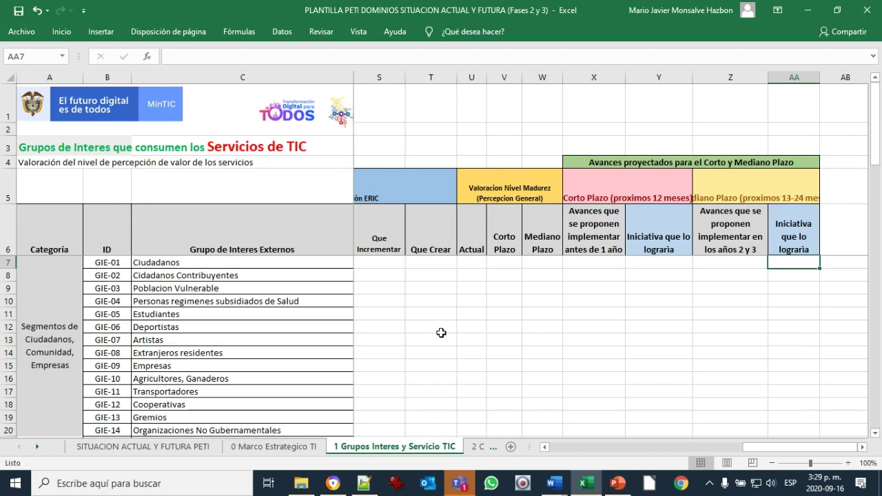
key(Left)
key(Left)
key(Left)
key(Left)
key(Left)
key(Left)
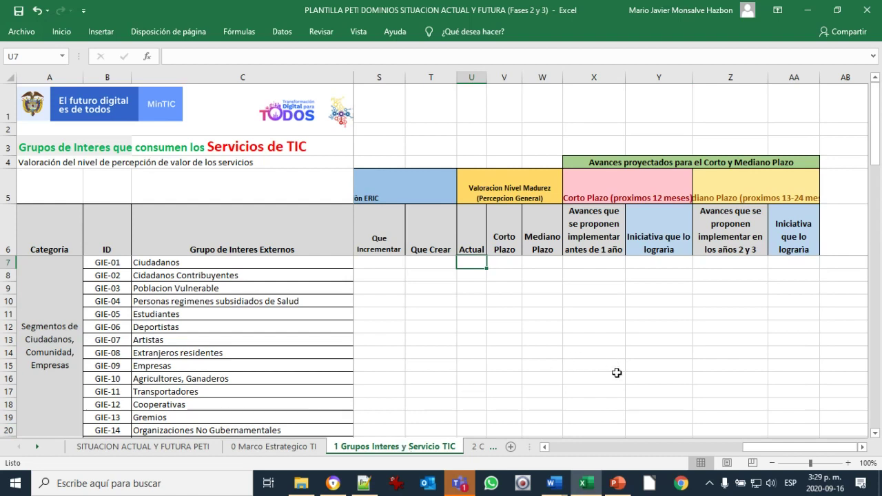
Go through the domain sheets, from 2 Catalogo Servicios to 9 Infraestructura TIC, and open the Modelo Madurez sheet.
click(493, 448)
click(498, 451)
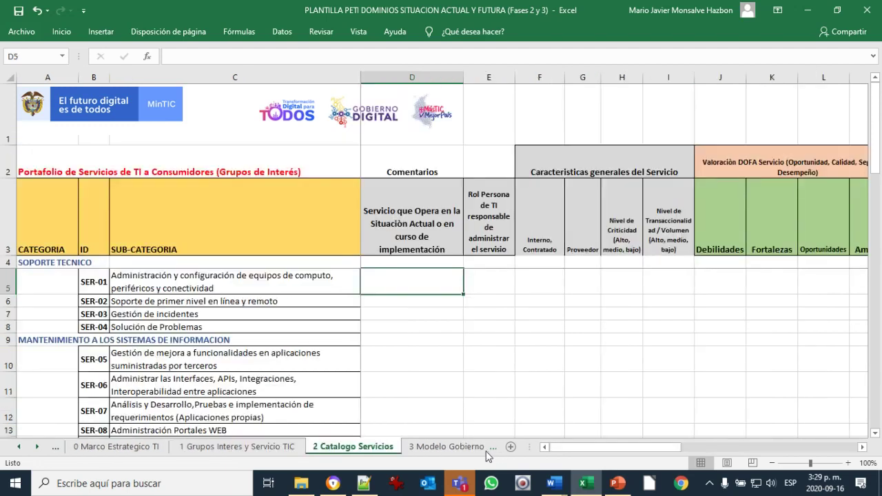
click(498, 449)
click(496, 450)
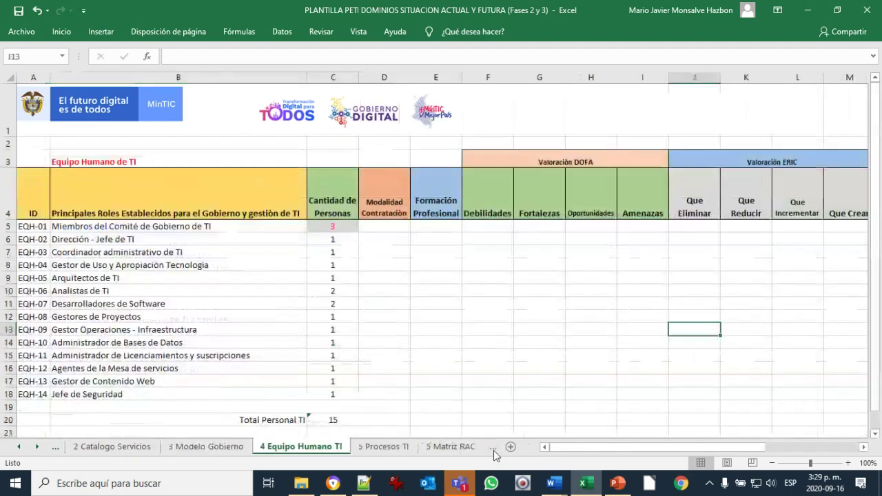
click(495, 449)
click(494, 450)
click(492, 449)
click(495, 449)
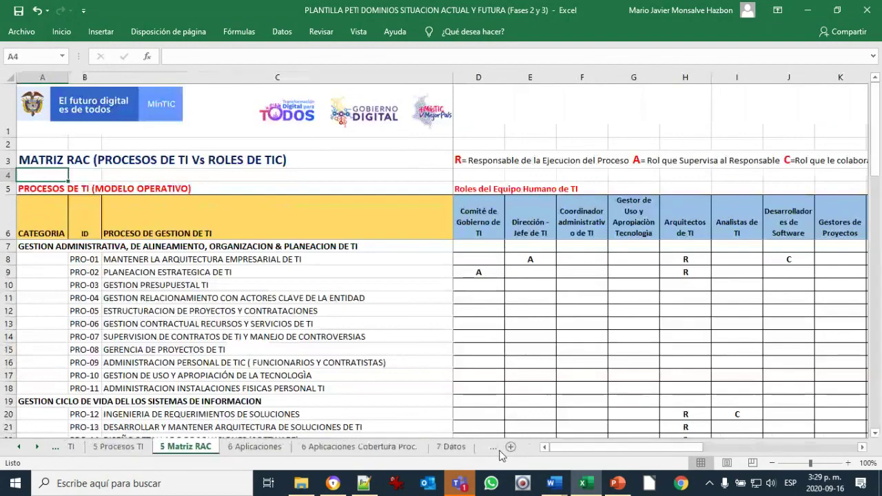
click(493, 448)
click(491, 448)
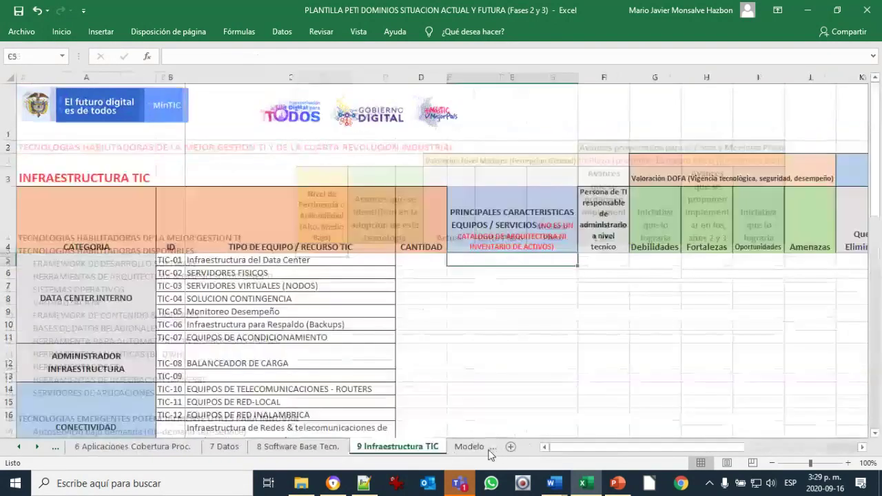
key(ctrl+Page_Down)
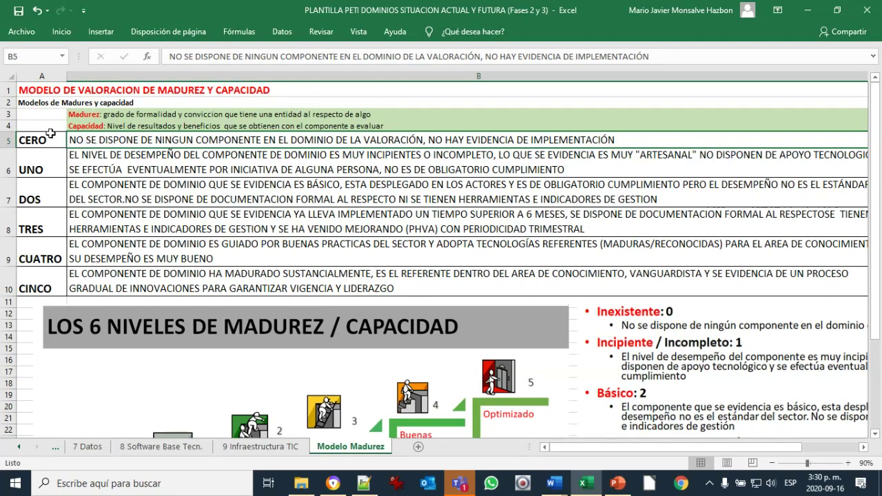
Examine the definitions of maturity levels UNO, DOS and TRES and the diagram of the six levels below the table.
click(116, 160)
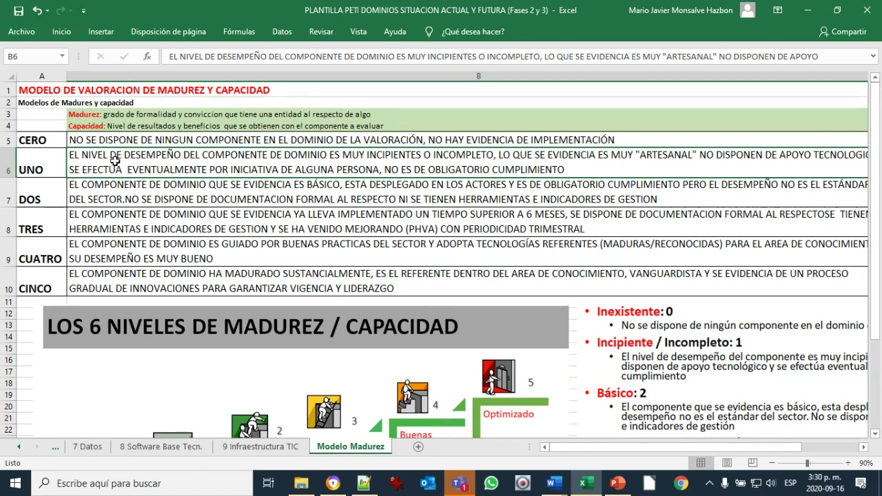
key(Down)
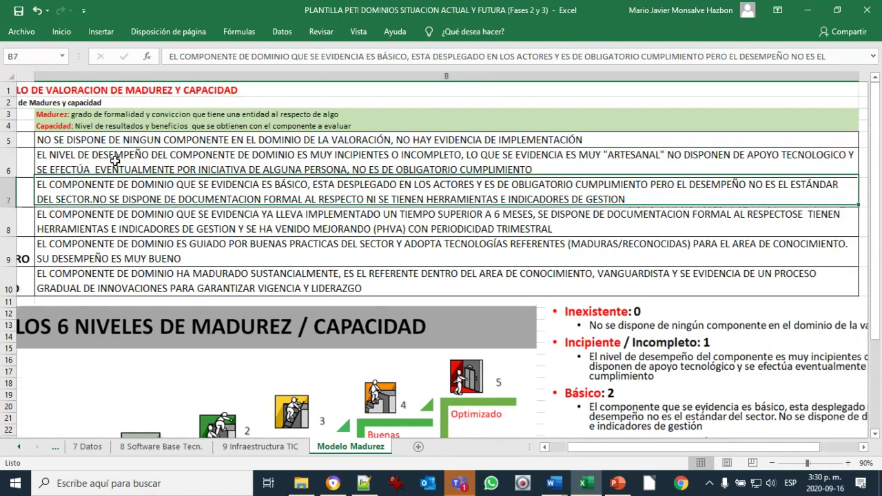
key(Left)
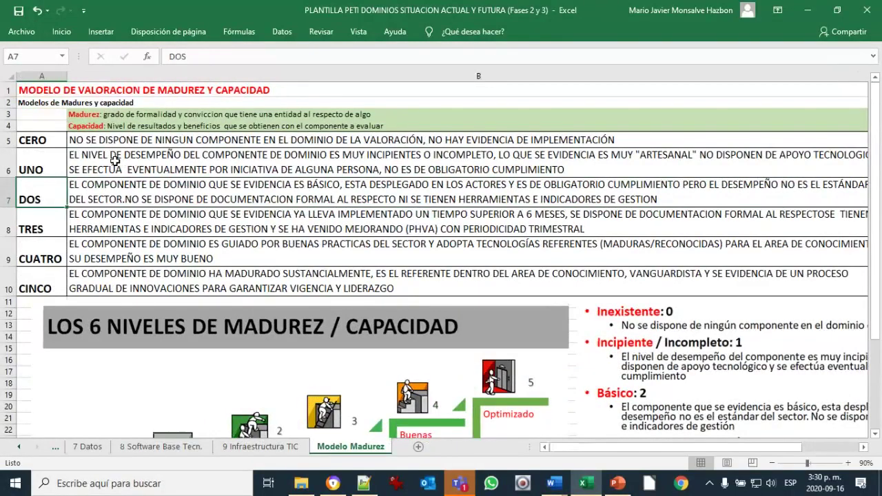
key(Down)
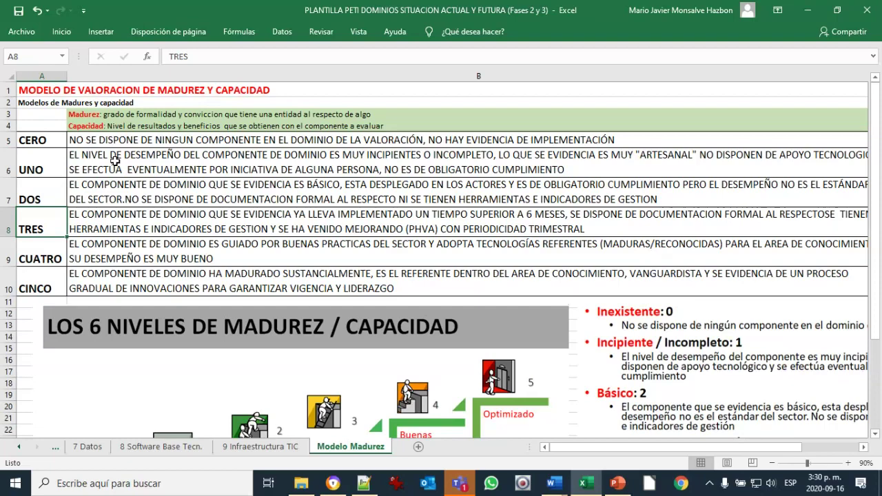
scroll(800, 296, down, 2)
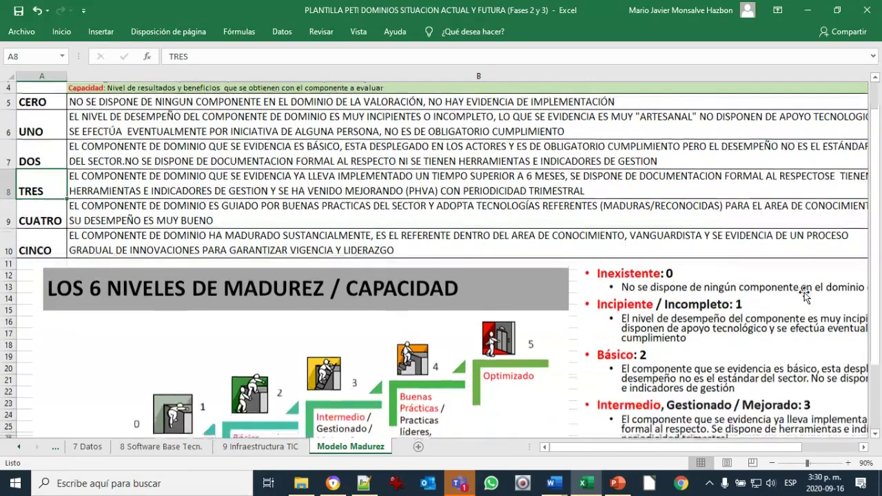
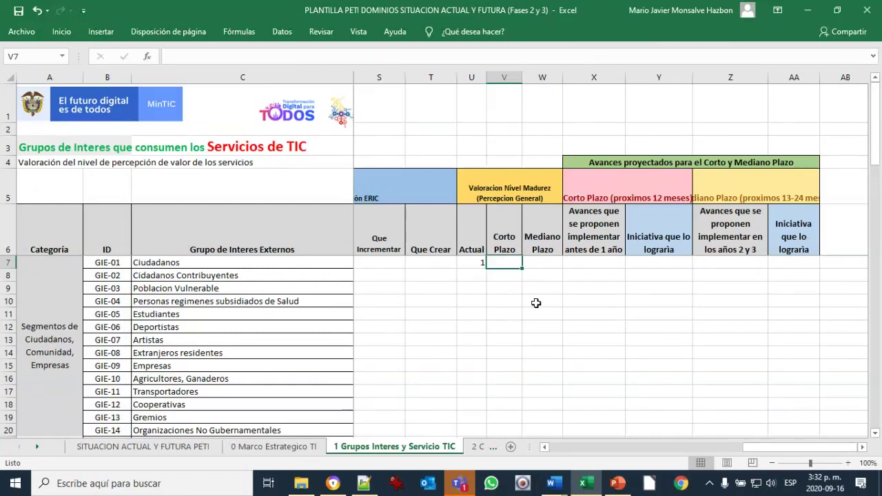
In the Ciudadanos row, set the maturity level to 1 for Corto Plazo and 2 for Mediano Plazo.
text(1)
key(Tab)
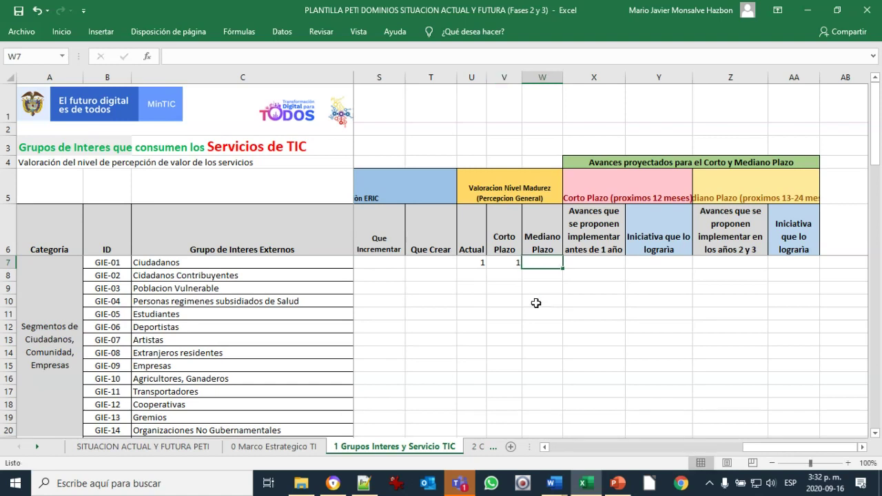
text(2)
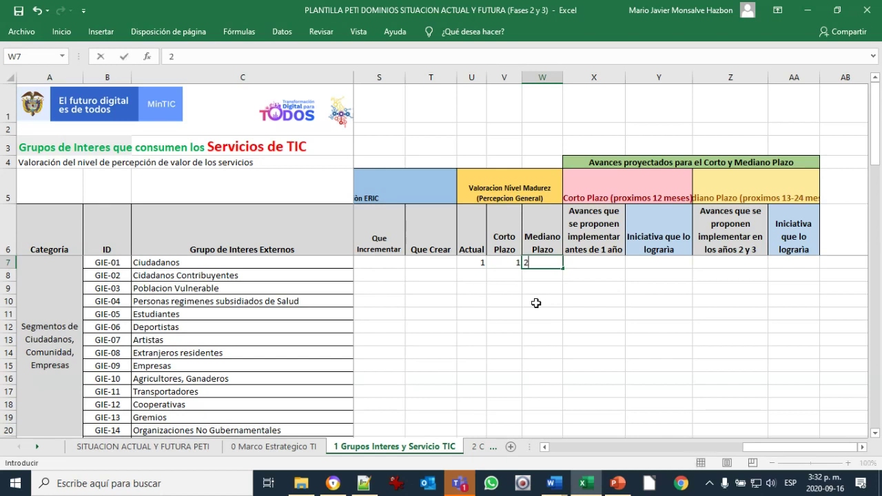
key(Tab)
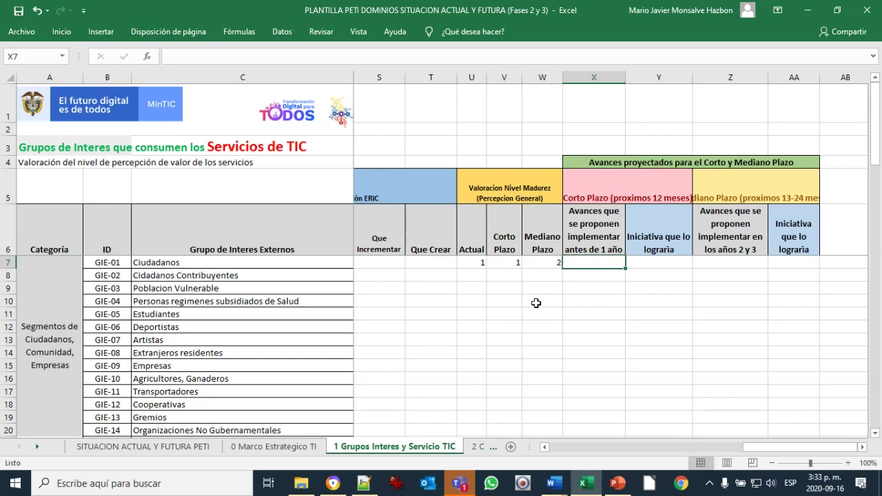
Compare the Ciudadanos row's Actual, Corto Plazo and Mediano Plazo maturity values with its projected advances columns.
key(Left)
key(Left)
key(Left)
key(Right)
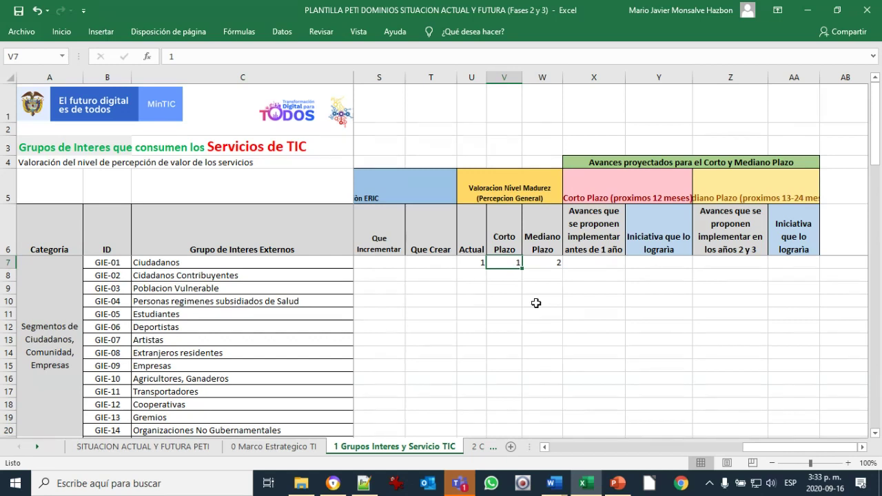
key(Right)
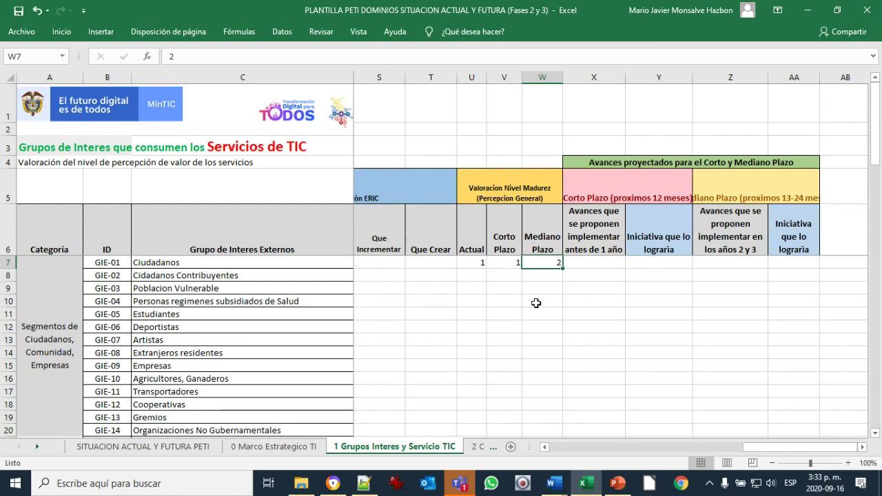
key(Right)
key(Right)
key(Right)
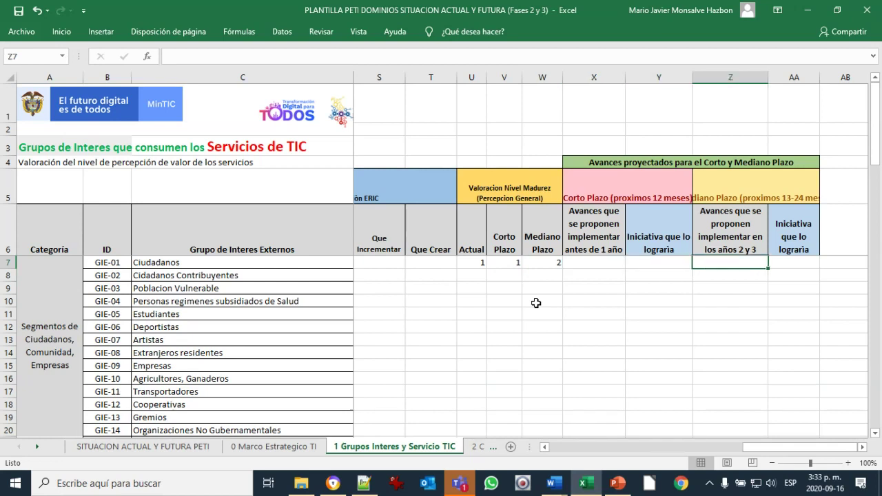
key(Left)
key(Left)
key(Left)
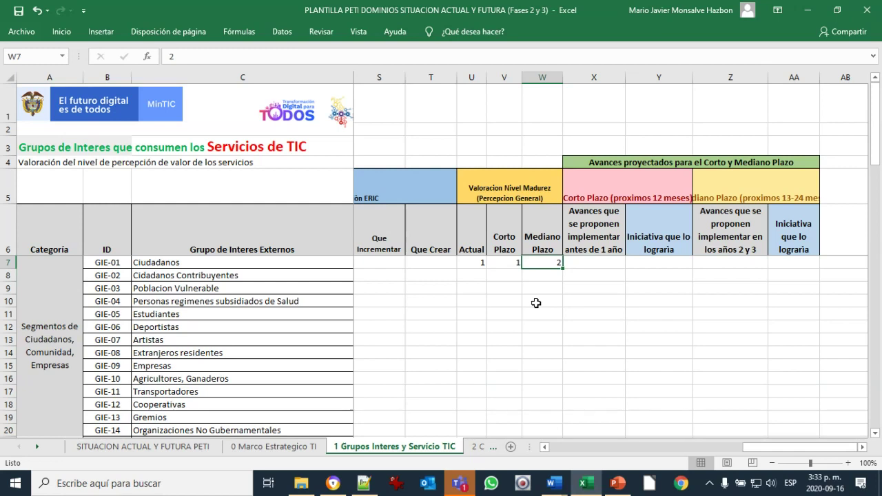
Switch to PowerPoint to view the slide on representing the entity's IT baseline architecturally, then return to the Excel template.
click(618, 484)
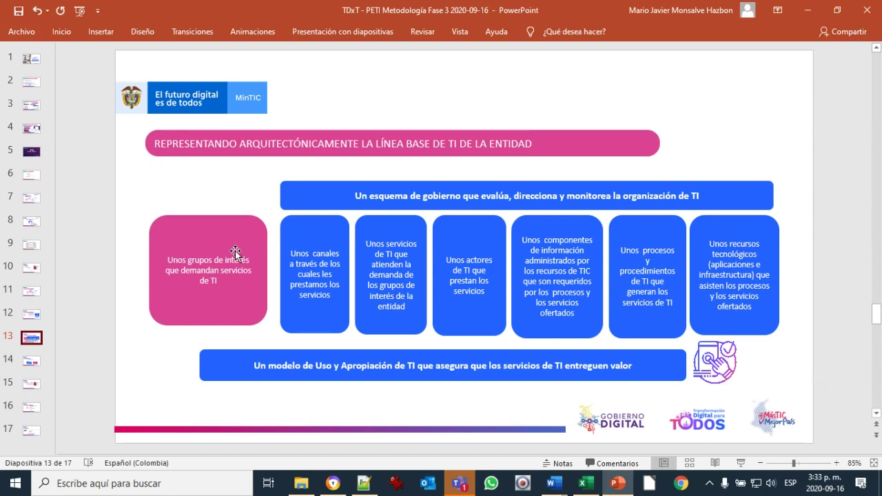
click(585, 484)
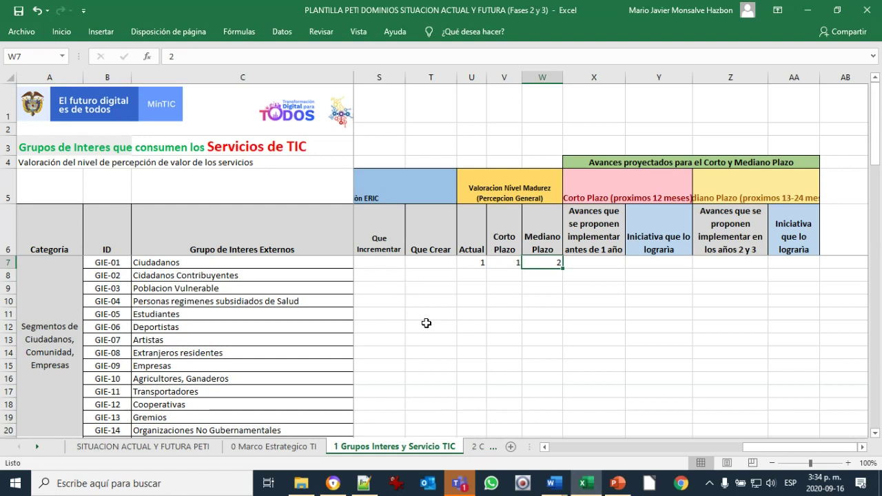
Go back along the Ciudadanos row from Mediano Plazo through the ERIC, DOFA and service channel columns to the interest group name.
key(Left)
key(Left)
key(Left)
key(Left)
key(Left)
key(Left)
key(Left)
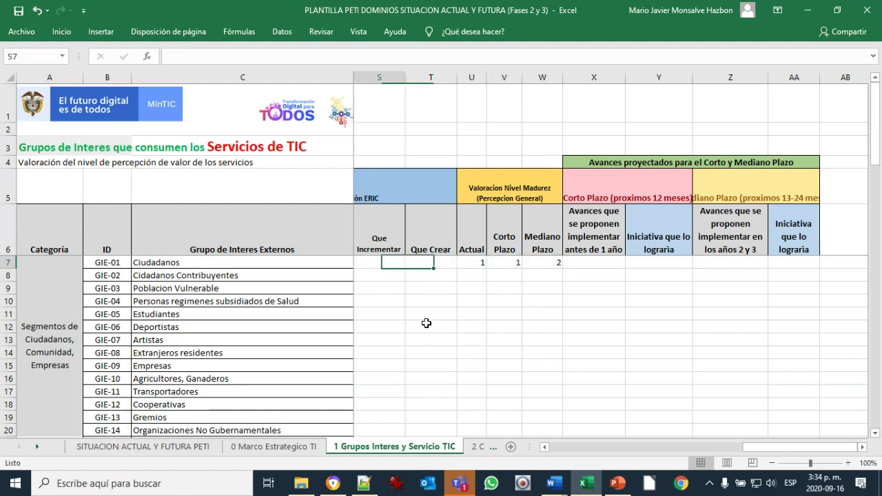
key(Left)
key(Left)
key(Left)
key(Left)
key(Left)
key(Left)
key(Left)
key(Left)
key(Left)
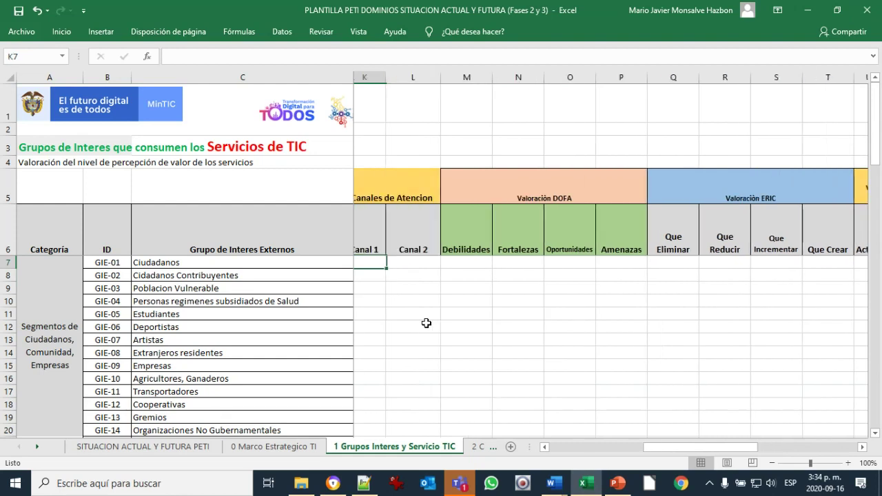
key(Left)
key(Left)
key(Left)
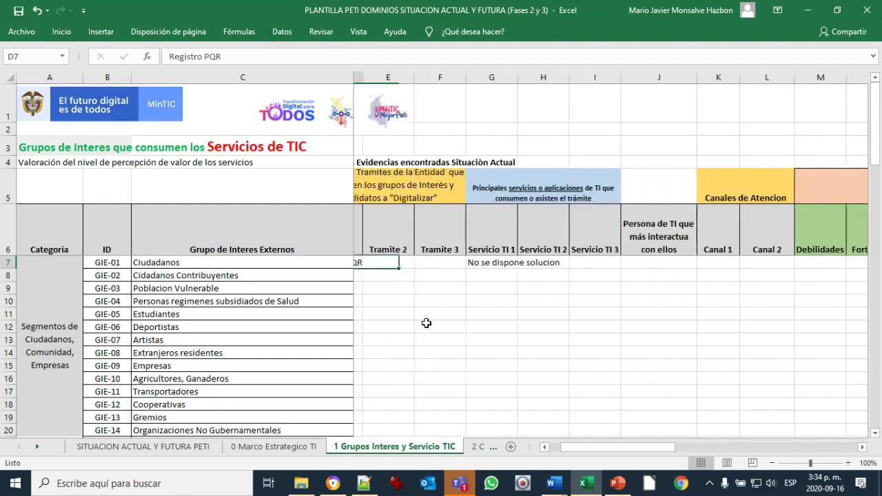
key(Left)
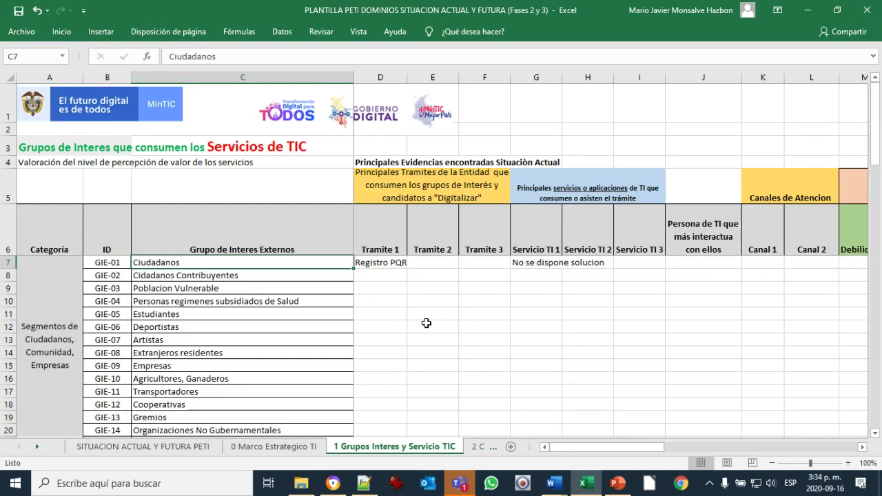
Review the Ciudadanos row from its ID through the Tramite and Servicio TI columns to the IT person who interacts most with them.
key(Left)
key(Right)
key(Right)
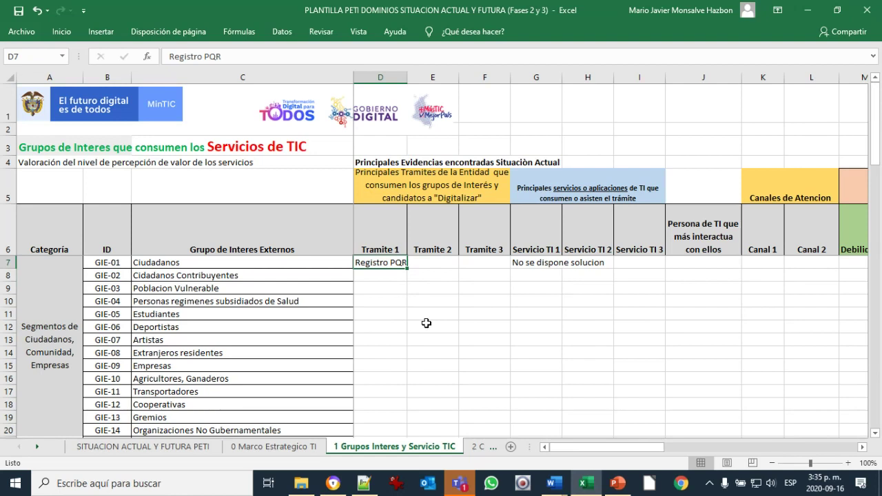
key(Right)
key(Right)
key(Right)
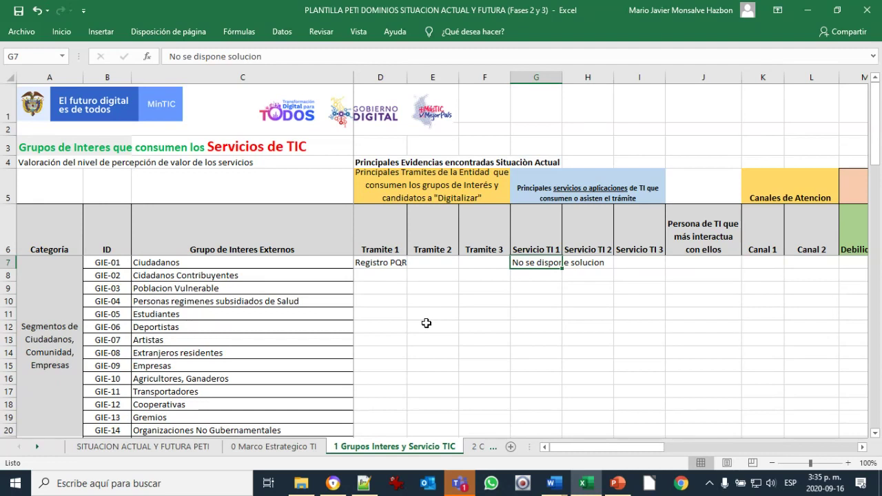
key(Right)
key(Right)
key(Right)
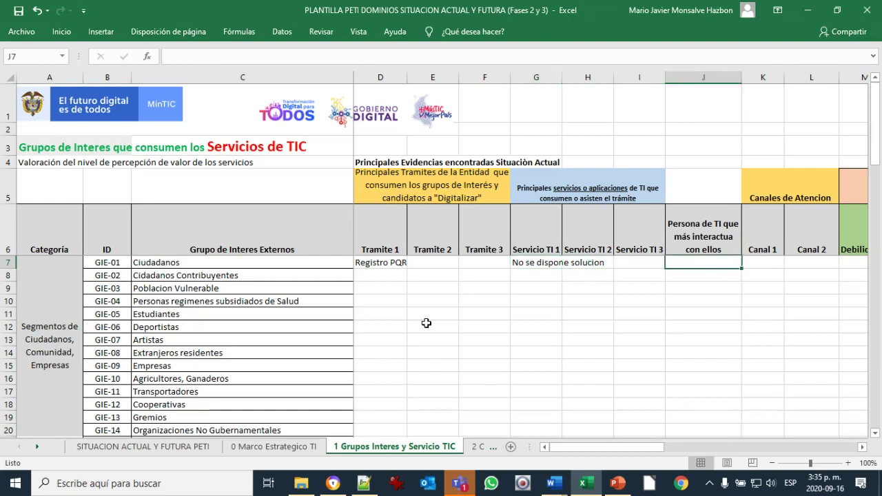
Go through the interest groups from Ciudadanos down to the internal staff groups, stopping at the Personal Area Atenciòn Ciudadano row.
key(Down)
key(Down)
key(Down)
key(Down)
key(Down)
key(Down)
key(Down)
key(Down)
key(Down)
key(Down)
key(Down)
key(Down)
key(Down)
key(Down)
key(Down)
key(Down)
key(Down)
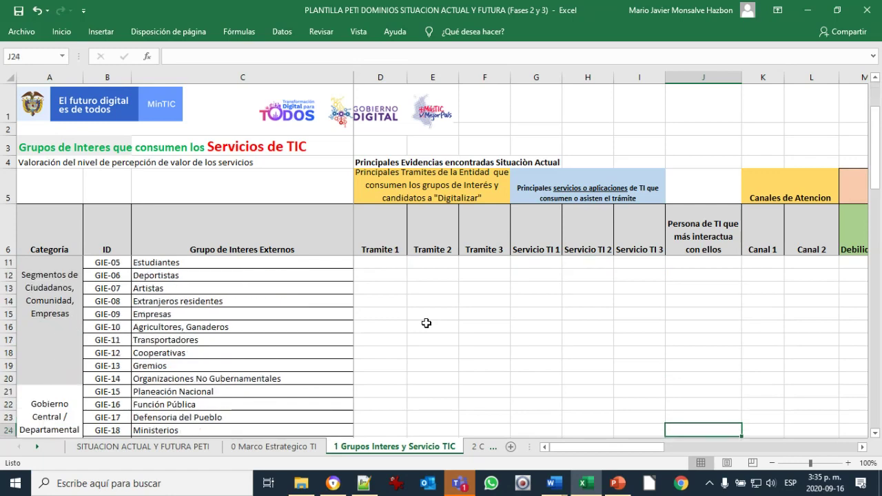
key(Down)
key(Down)
key(Down)
key(Down)
key(Down)
key(Down)
key(Down)
key(Down)
key(Down)
key(Down)
key(Down)
key(Down)
key(Down)
key(Down)
key(Down)
key(Down)
key(Down)
key(Down)
key(Down)
key(Down)
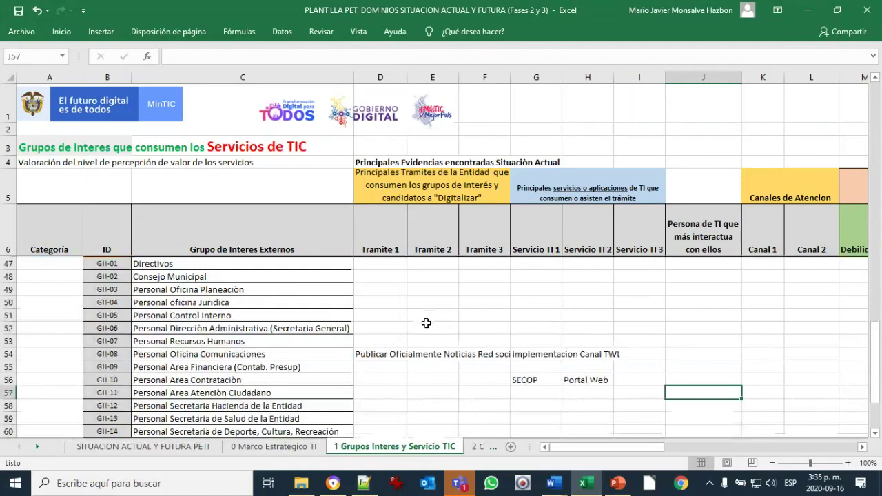
key(Down)
key(Down)
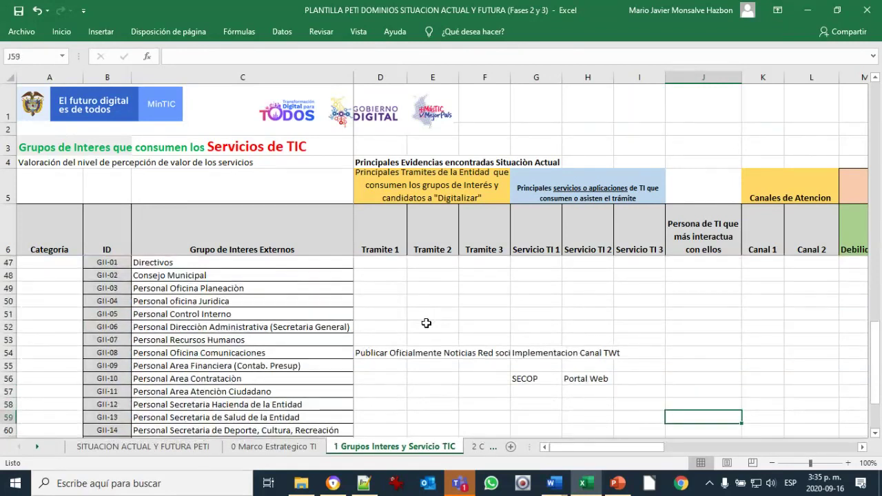
key(Up)
key(Up)
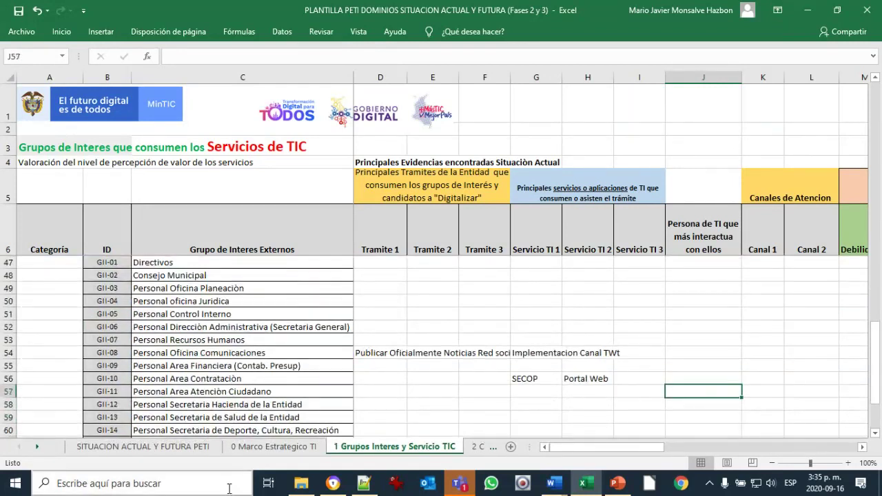
Enter "PQR Ciudadanos" as Tramite 1 for the Personal Area Atenciòn Ciudadano group.
click(181, 393)
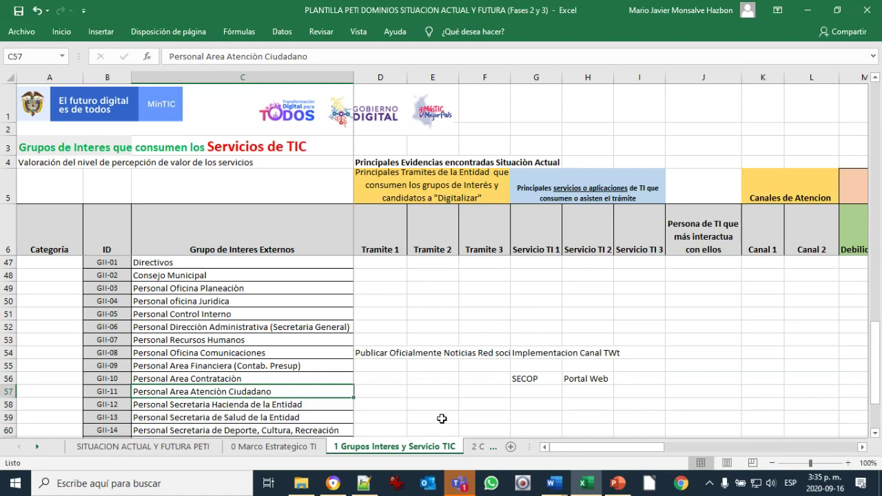
key(Right)
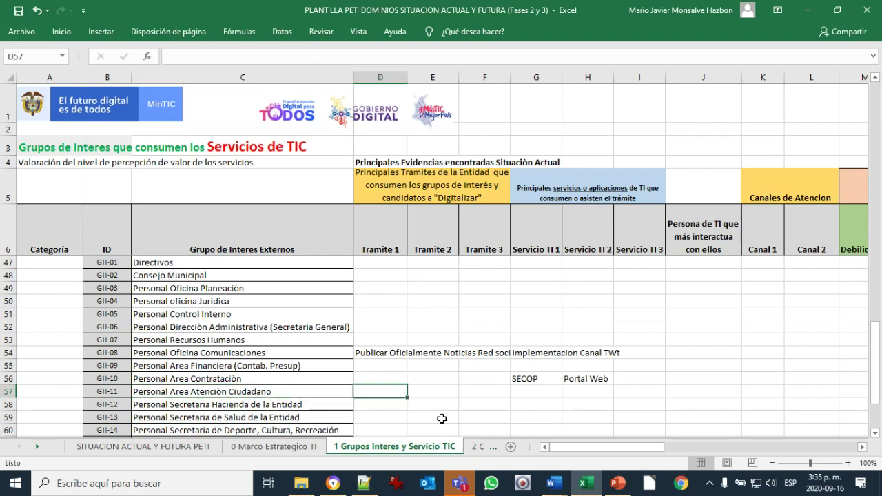
text(P)
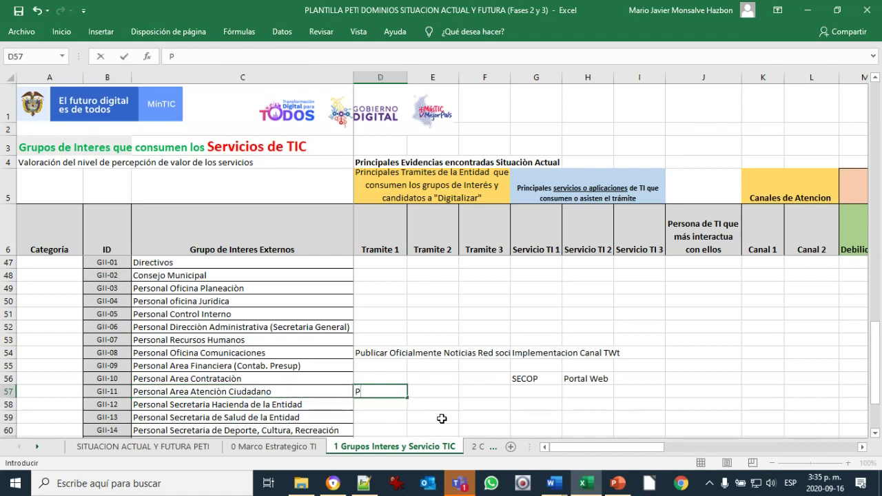
text(QR Ciudadanos)
key(Return)
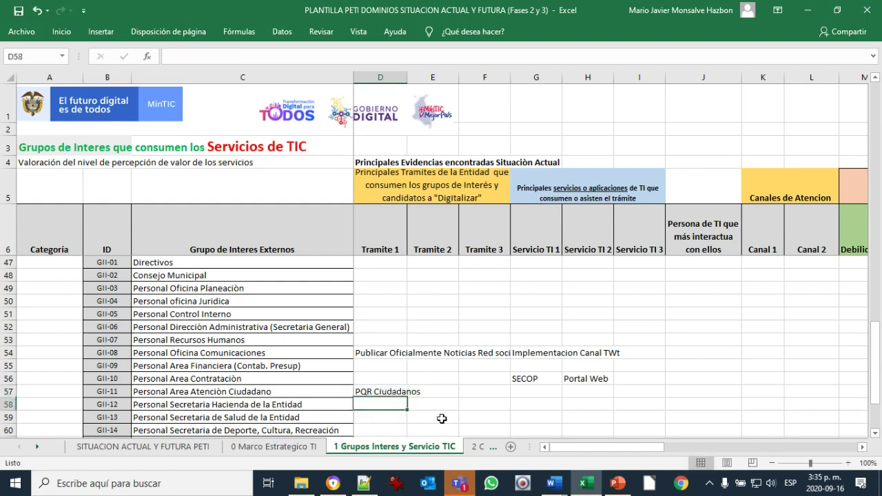
Enter "No Hay aplicación" as Servicio TI 1 for the Personal Area Atenciòn Ciudadano group.
key(Up)
key(Right)
key(Right)
key(Right)
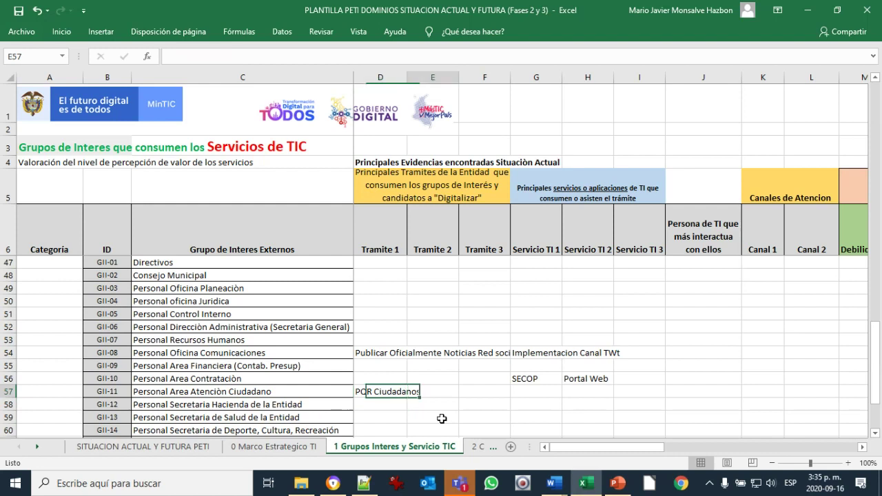
text(No)
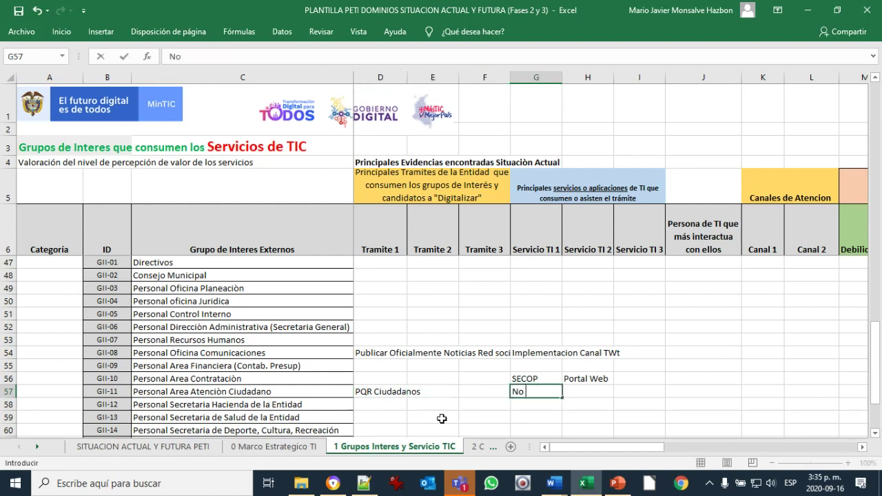
text( Hay aplicacio)
text(n)
key(Return)
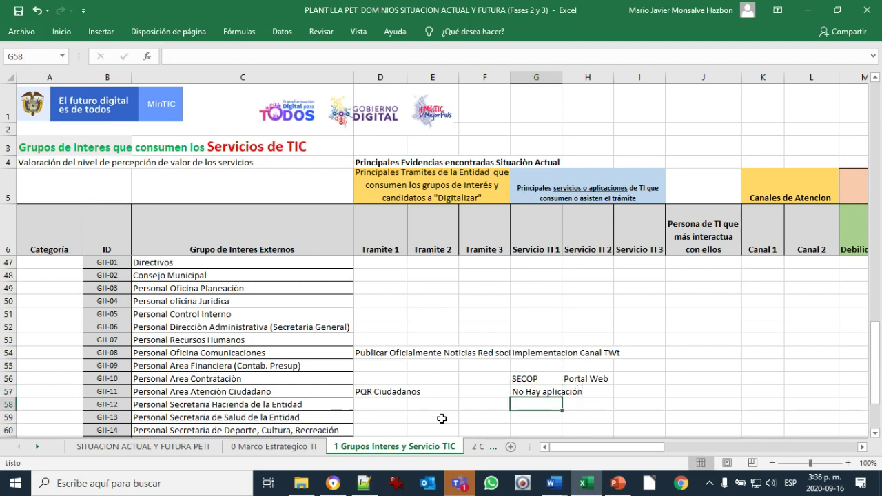
Enter "Analista" as the IT person who interacts most with the Personal Area Atenciòn Ciudadano group.
key(Up)
key(Right)
key(Right)
key(Right)
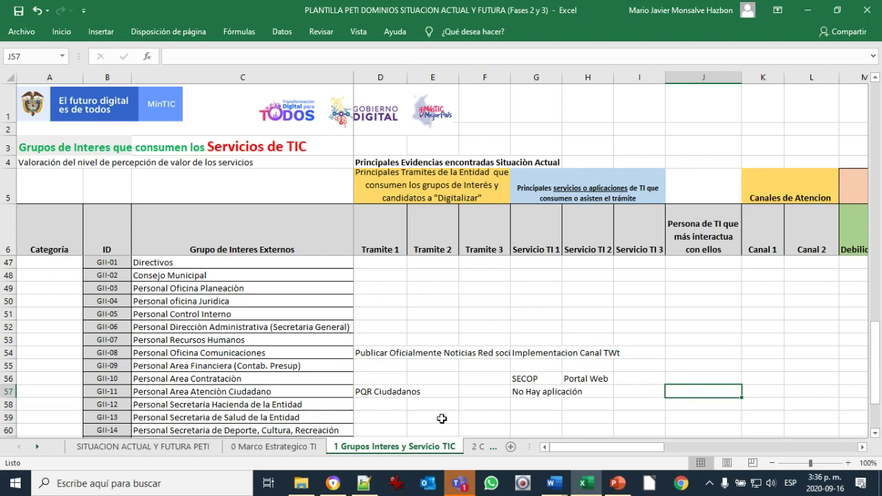
text(Analista)
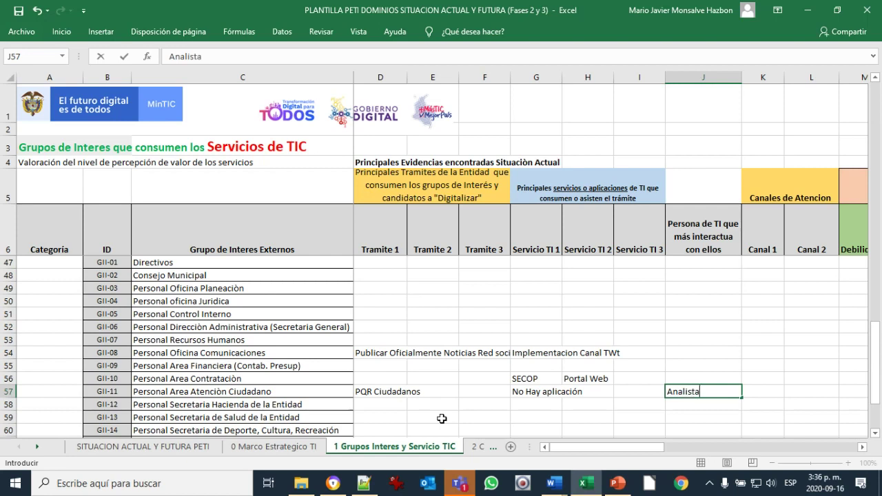
key(Right)
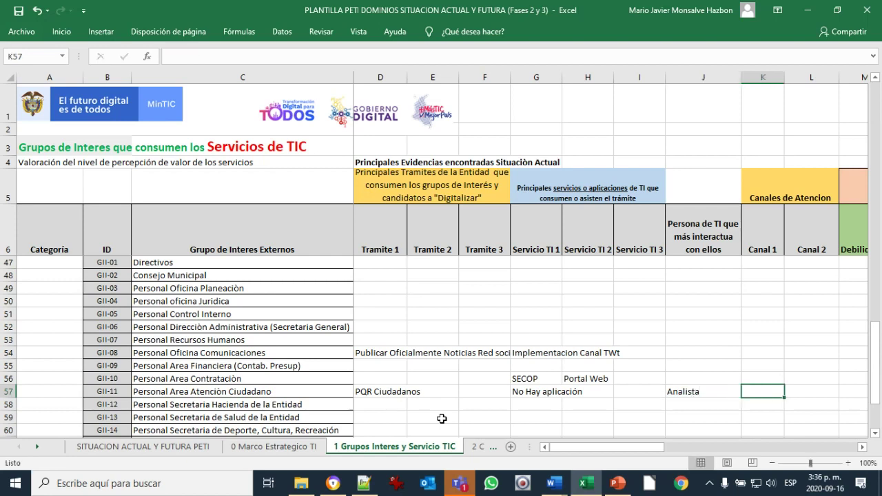
Enter "No existe" under Debilidades for the Personal Area Atenciòn Ciudadano group, leaving both service channels blank.
key(Right)
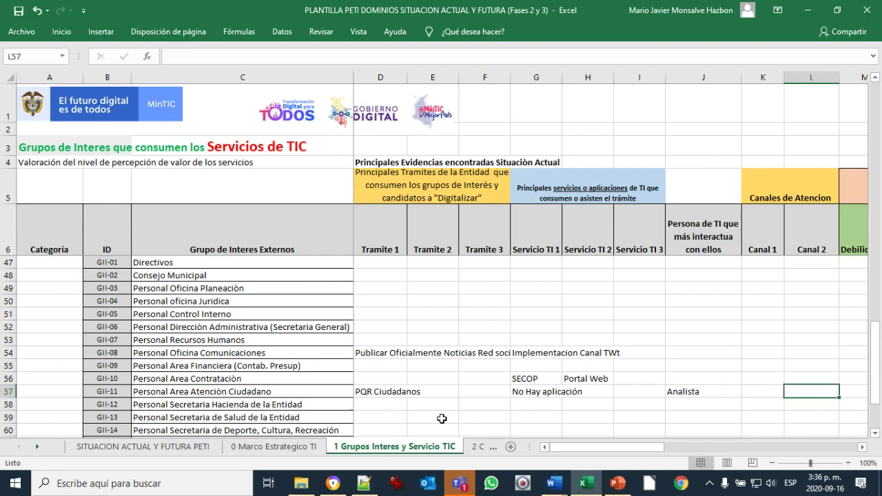
key(Right)
text(NO)
key(BackSpace)
key(BackSpace)
text(No existe)
key(Return)
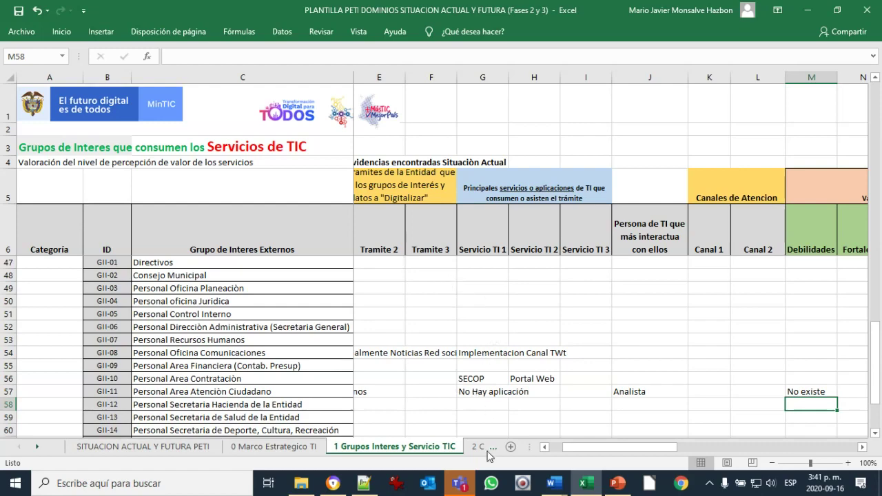
Open the 2 Catalogo Servicios sheet and look over its IT service categories and sub-categories.
scroll(480, 449, down, 1)
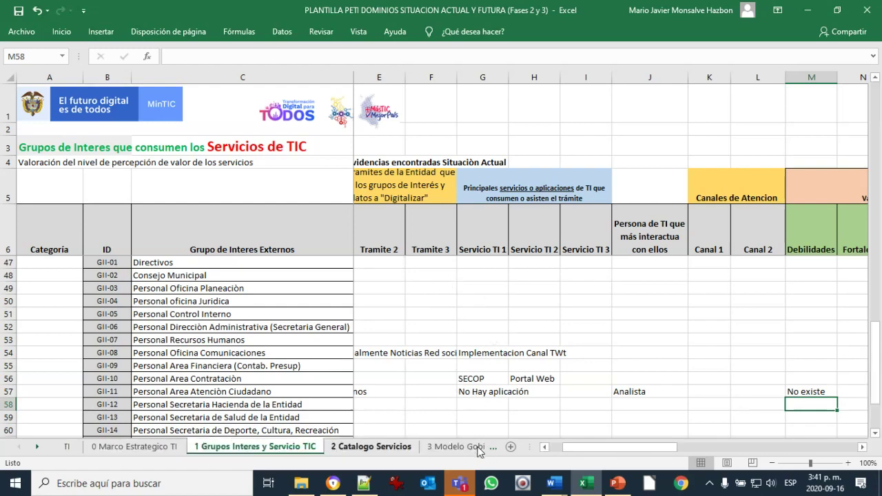
key(ctrl+Page_Down)
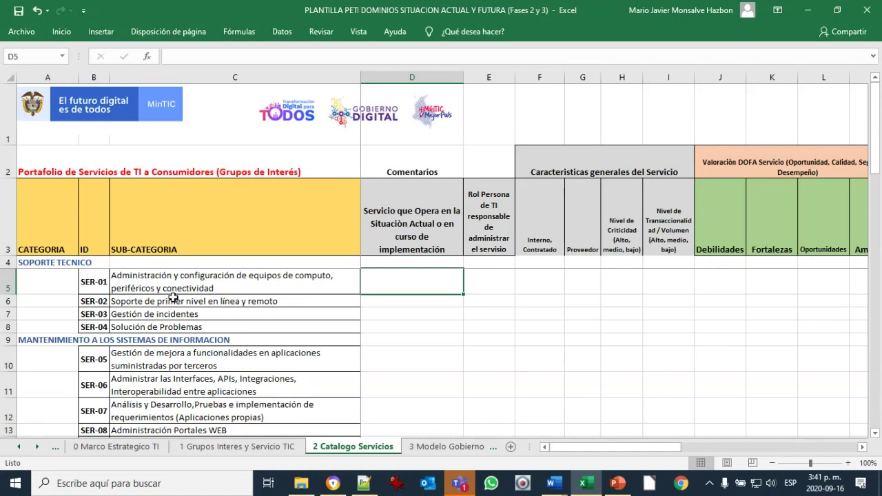
click(275, 448)
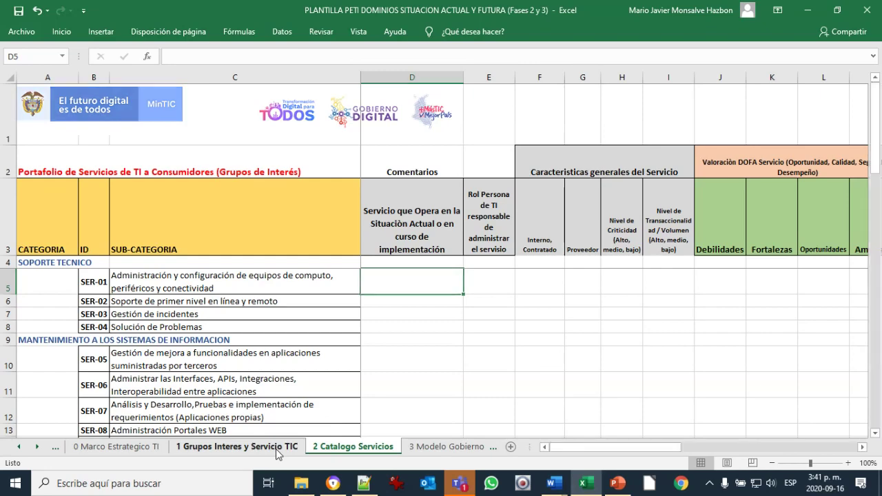
click(352, 447)
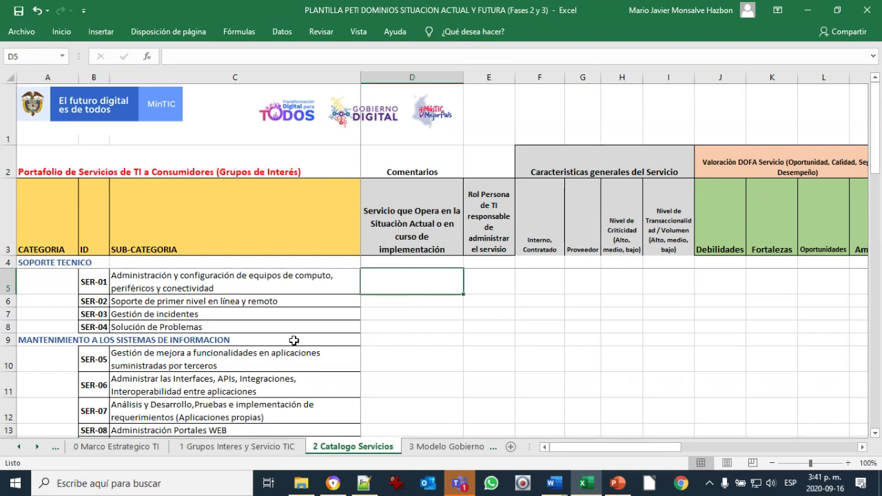
scroll(293, 340, down, 1)
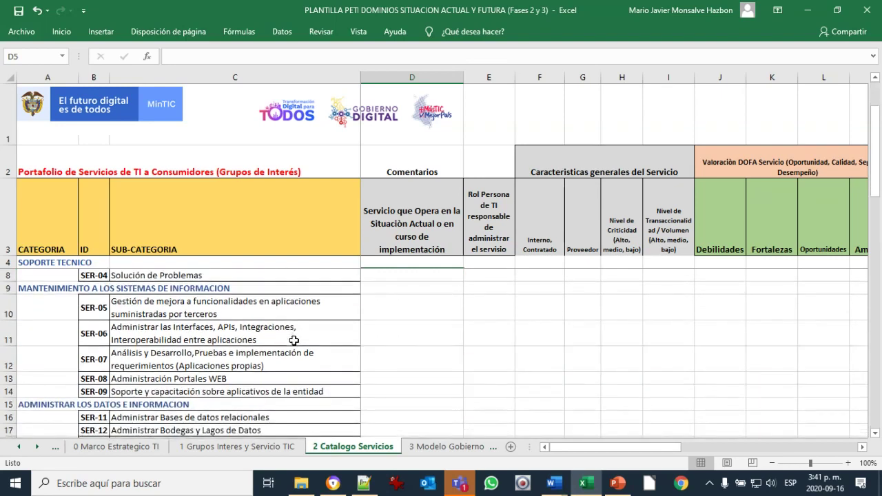
scroll(294, 340, up, 1)
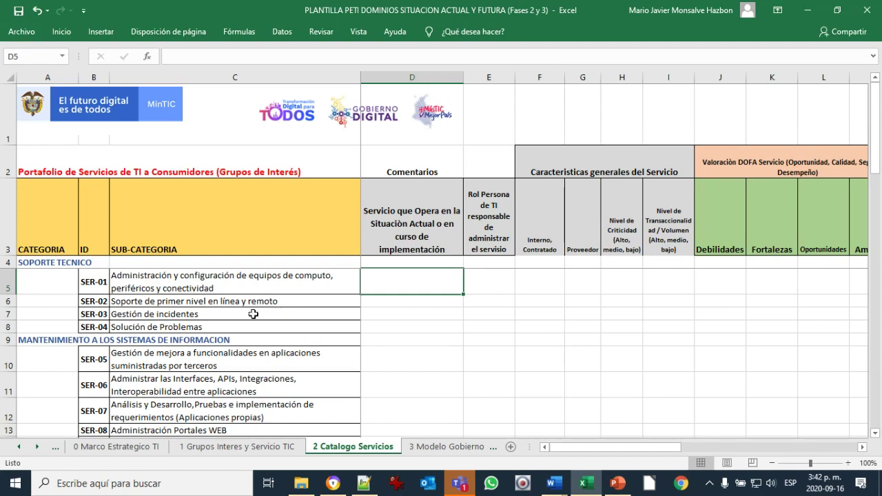
Review the SOPORTE TECNICO category and its services from SER-01 to SER-04, Solución de Problemas.
click(26, 262)
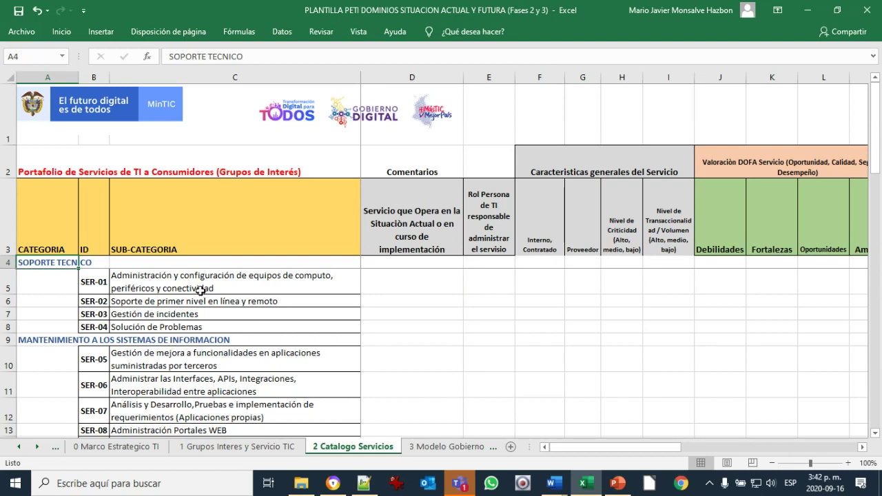
click(195, 288)
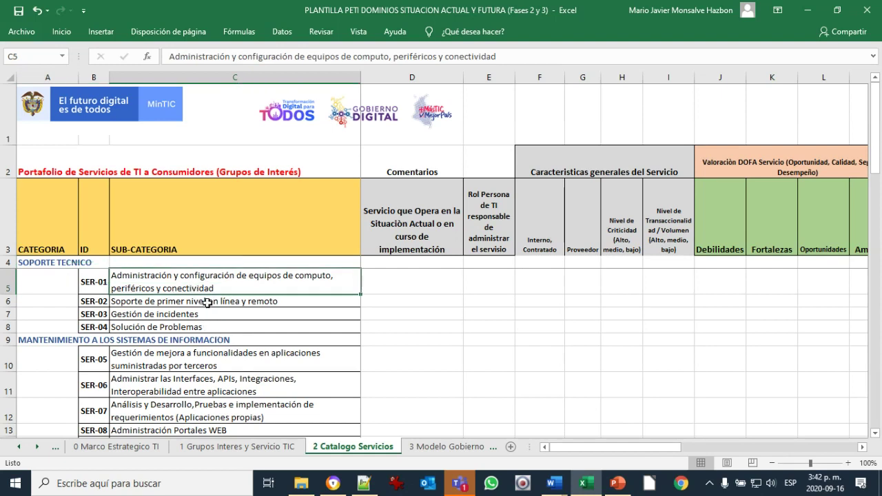
click(207, 303)
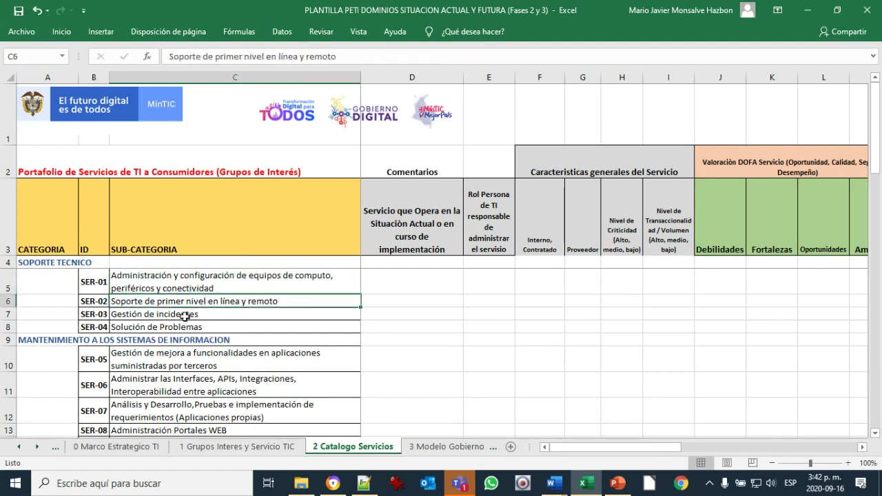
click(185, 315)
mouse_move(307, 474)
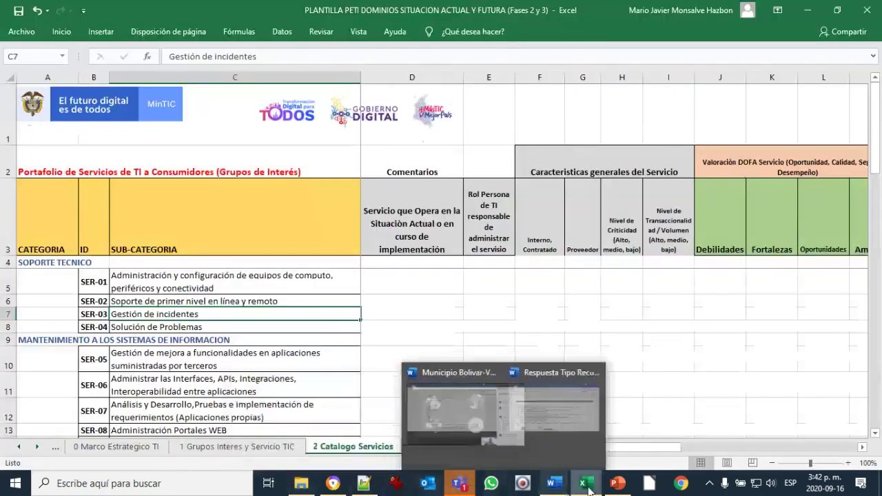
click(587, 484)
click(587, 484)
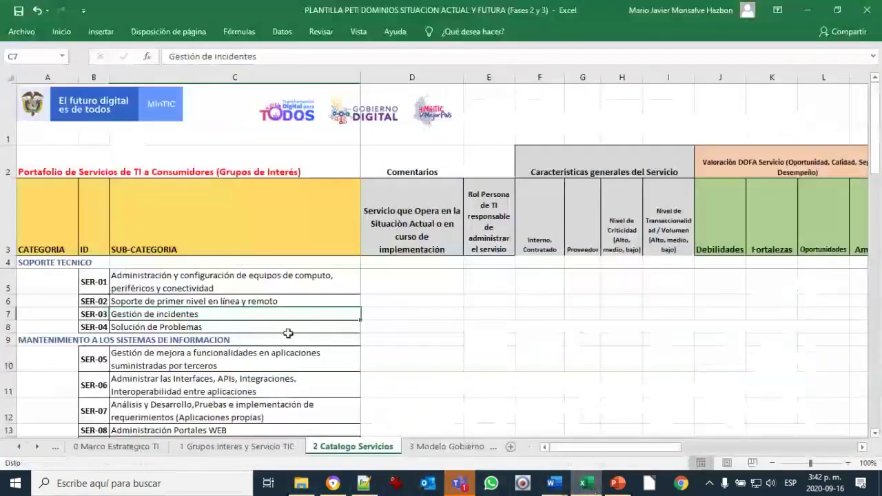
click(186, 327)
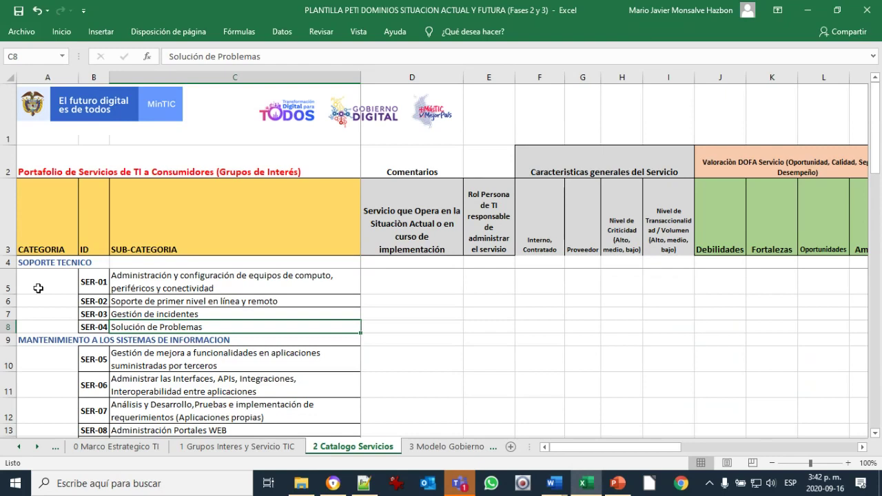
Review the catalogue's services for information systems maintenance, data and information, and infrastructure administration.
scroll(38, 288, down, 1)
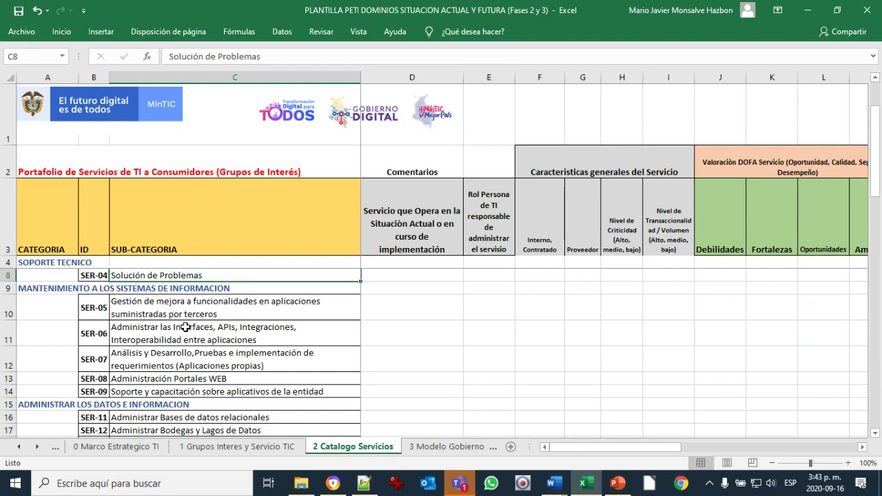
scroll(186, 328, down, 2)
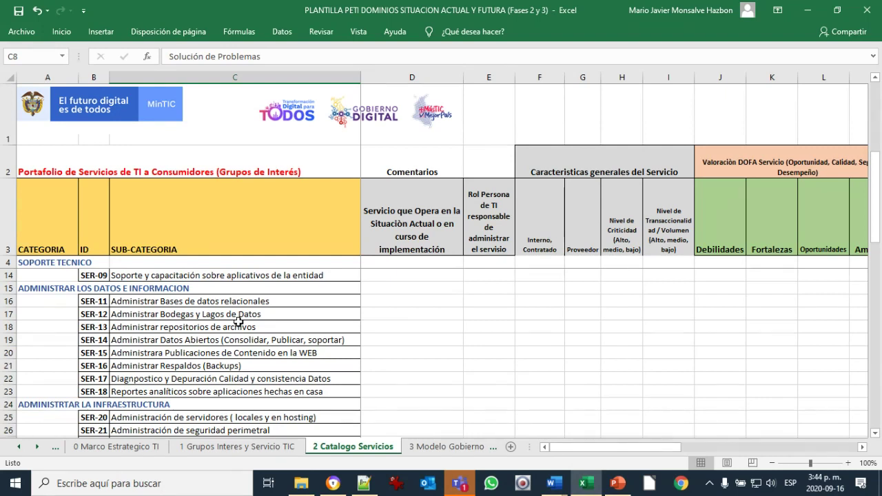
scroll(238, 322, down, 3)
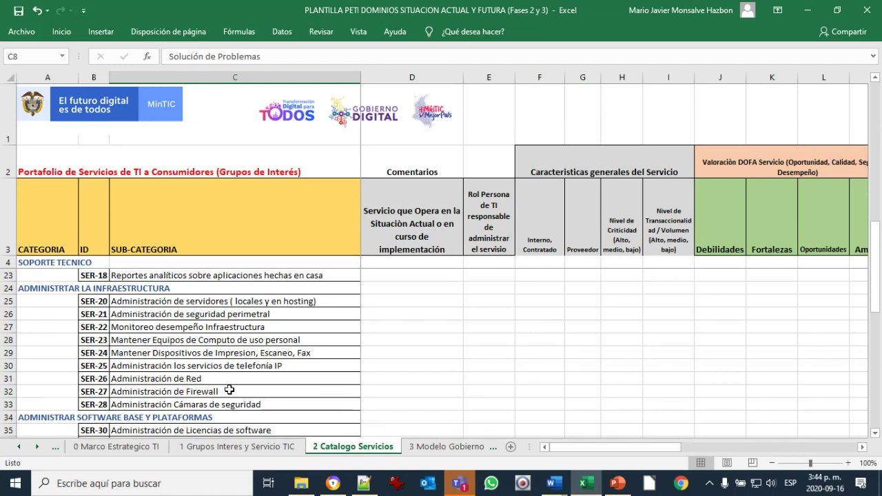
Compare the interest groups in 1 Grupos Interes y Servicio TIC with the infrastructure services in 2 Catalogo Servicios.
click(223, 449)
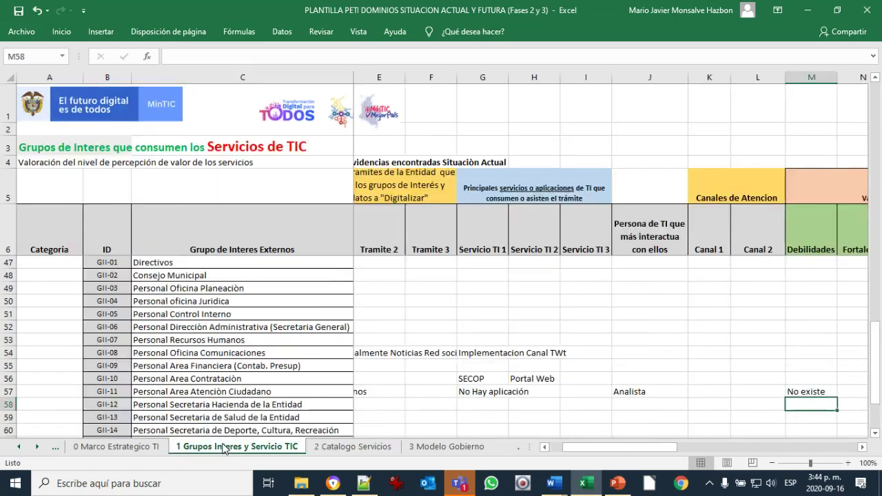
click(333, 449)
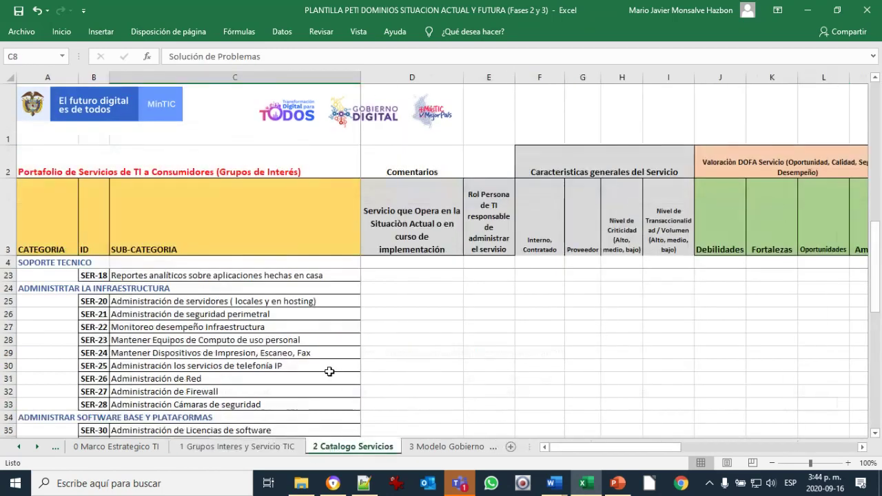
click(265, 451)
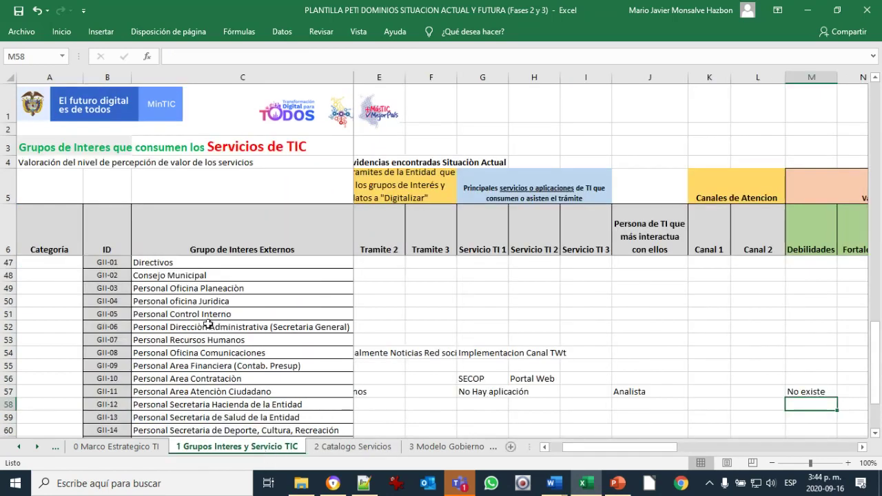
click(339, 449)
click(259, 449)
click(348, 449)
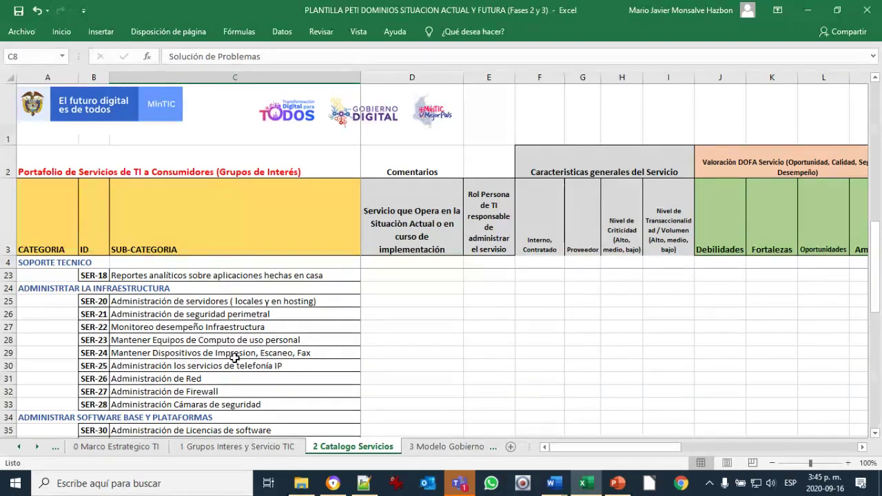
Review the catalogue's remaining infrastructure services and the ADMINISTRAR SOFTWARE BASE Y PLATAFORMAS services from SER-30 to SER-32.
scroll(242, 366, down, 1)
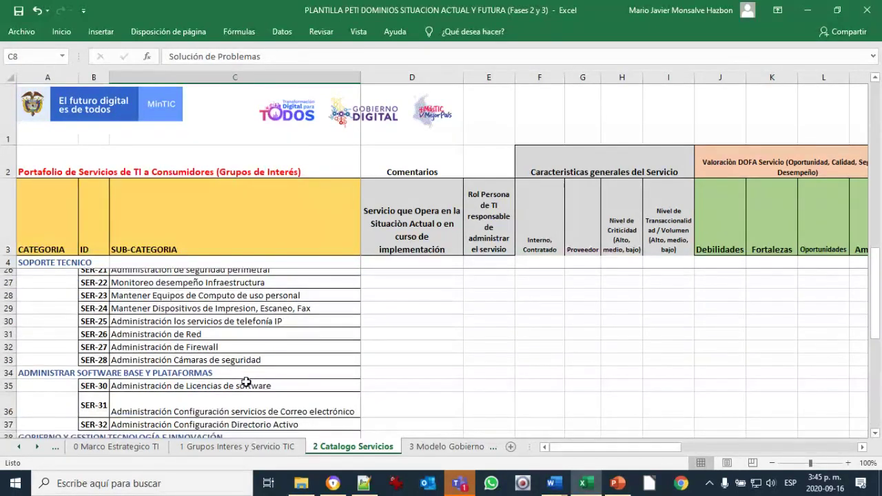
scroll(246, 382, down, 2)
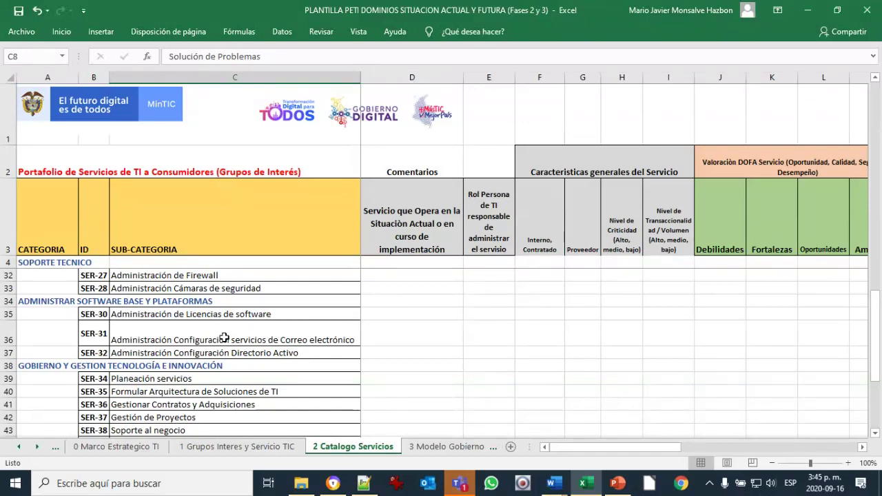
scroll(224, 338, down, 2)
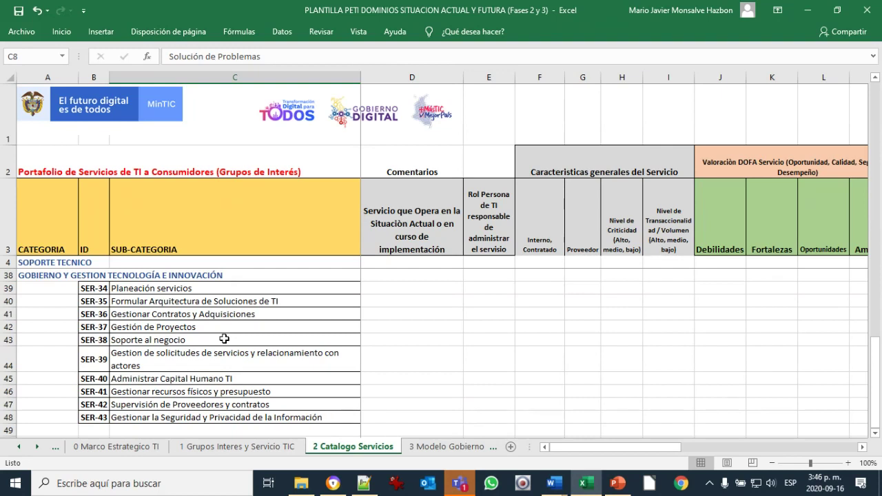
Review the GOBIERNO Y GESTION TECNOLOGÍA E INNOVACIÓN services, from SER-34 Planeación servicios to SER-43.
click(193, 289)
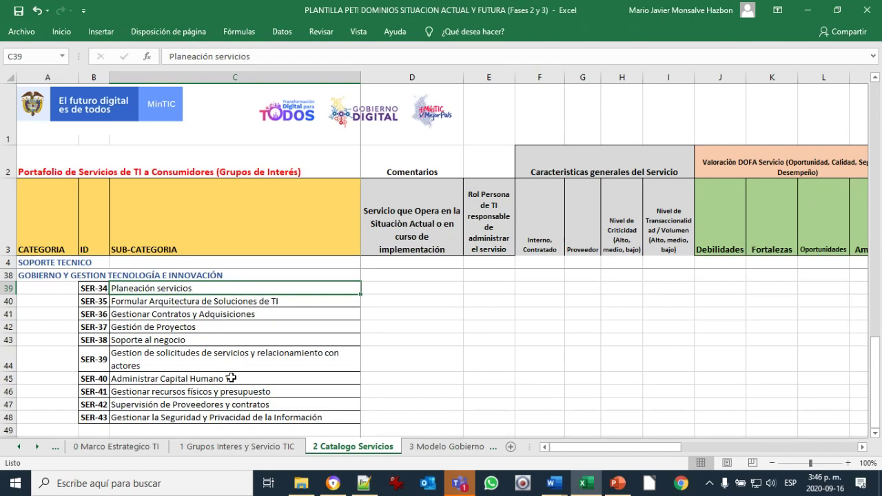
click(219, 306)
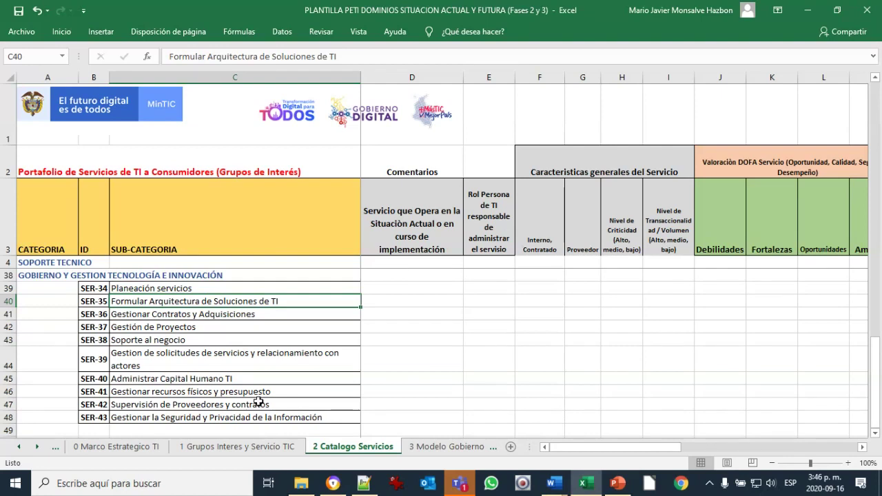
click(236, 325)
click(178, 341)
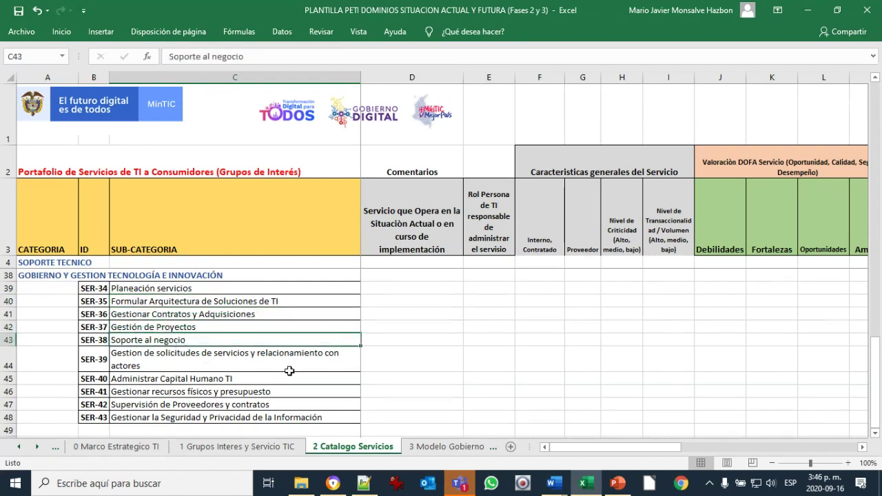
click(192, 362)
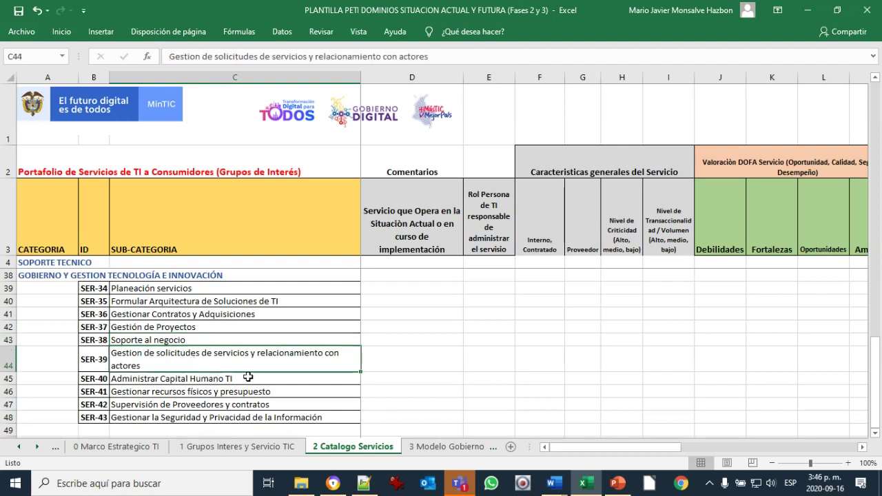
scroll(248, 377, down, 1)
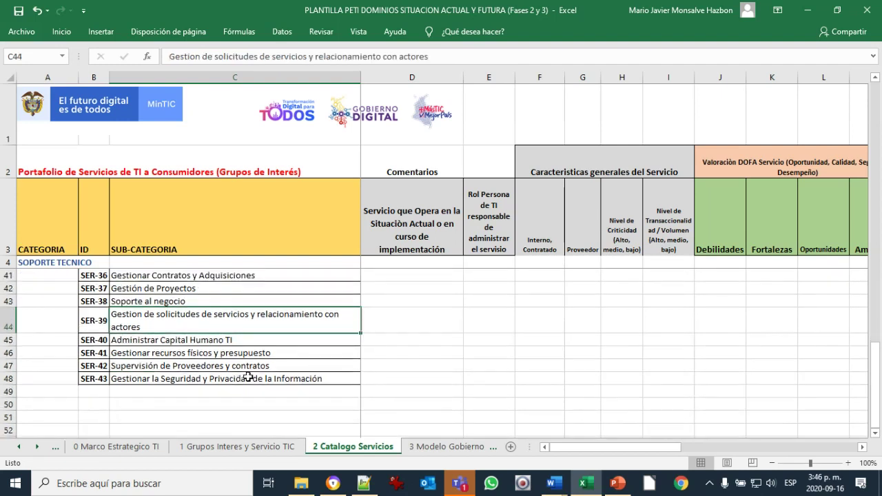
click(230, 340)
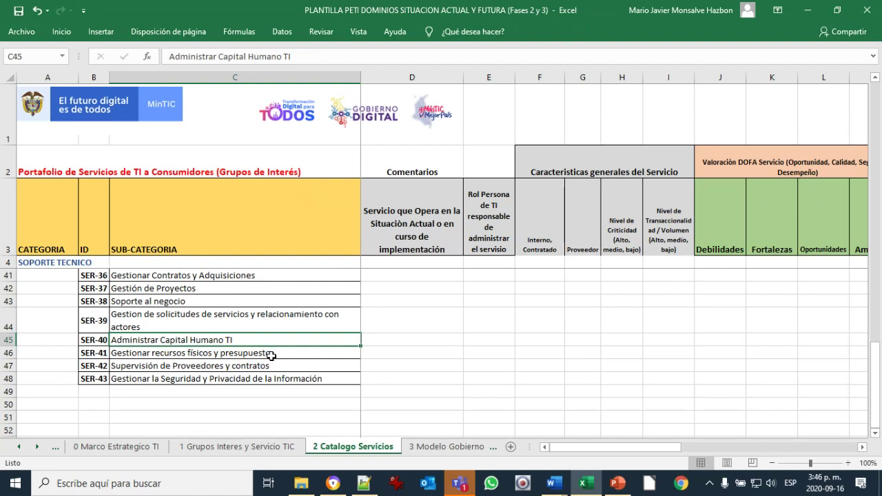
click(271, 354)
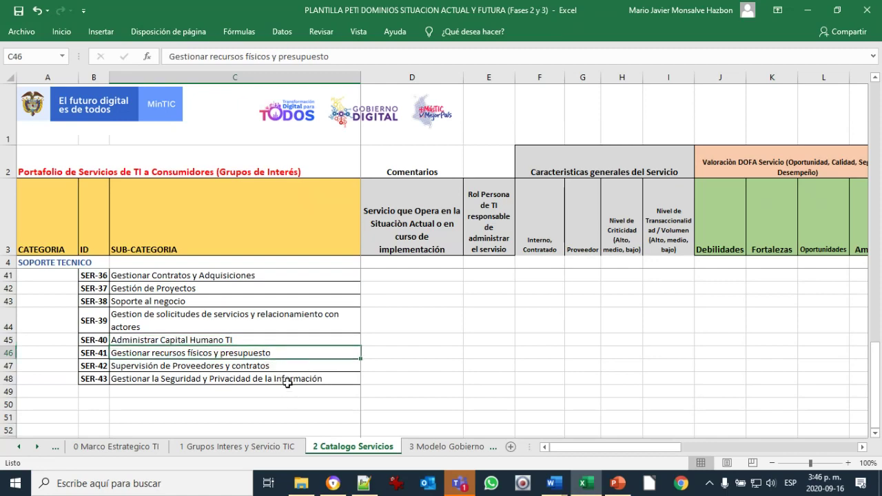
scroll(287, 379, up, 2)
scroll(288, 379, down, 1)
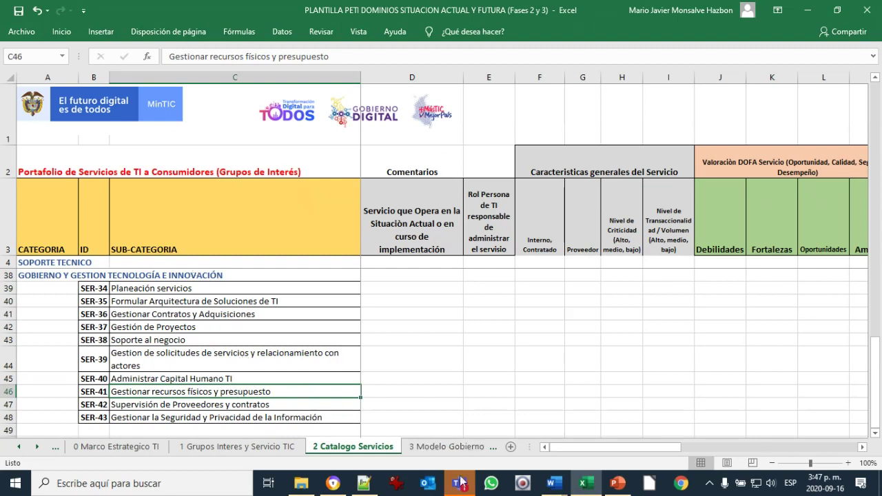
Consult slide 13 on the entity's IT baseline in the PowerPoint presentation and return to the Excel template.
click(628, 489)
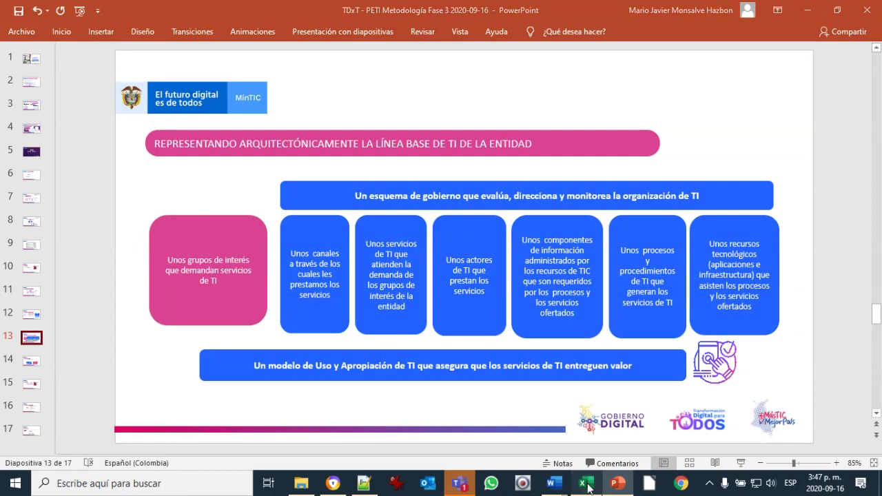
click(585, 484)
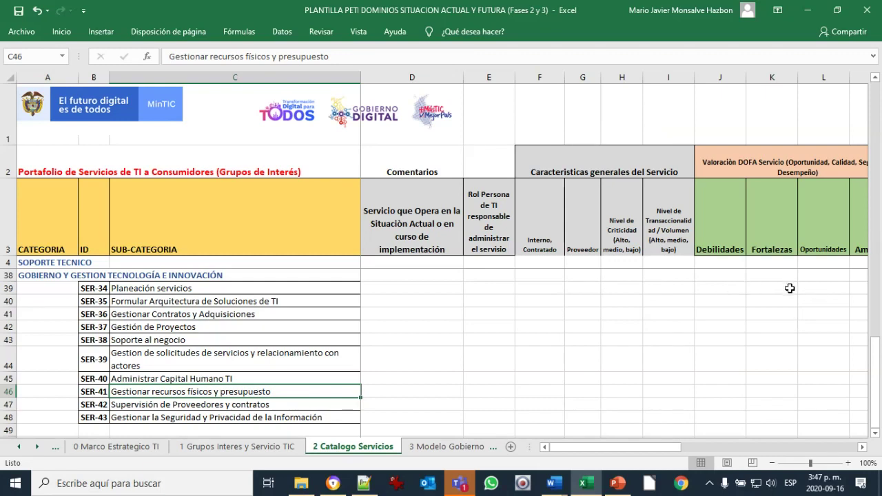
Examine the catalogue's Valoración DOFA and Valoración ERIC columns for the SER-03 service, Gestión de incidentes.
drag(657, 447, 741, 448)
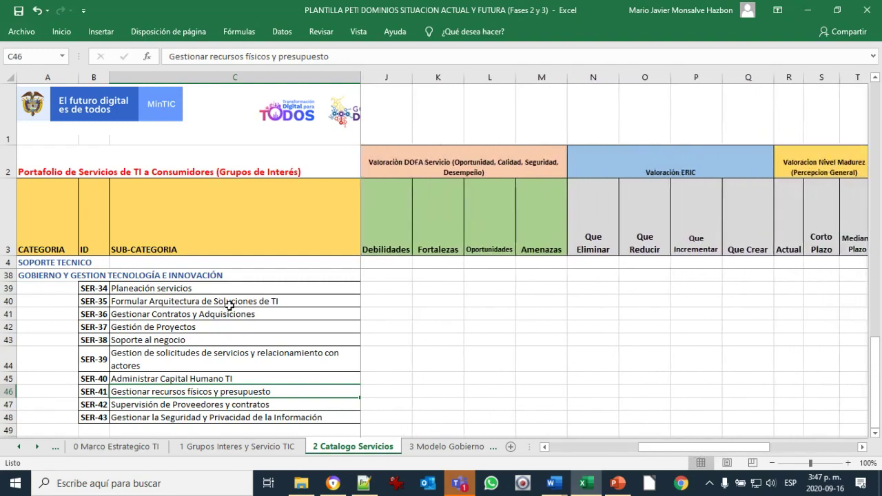
scroll(259, 340, up, 1)
scroll(259, 339, up, 10)
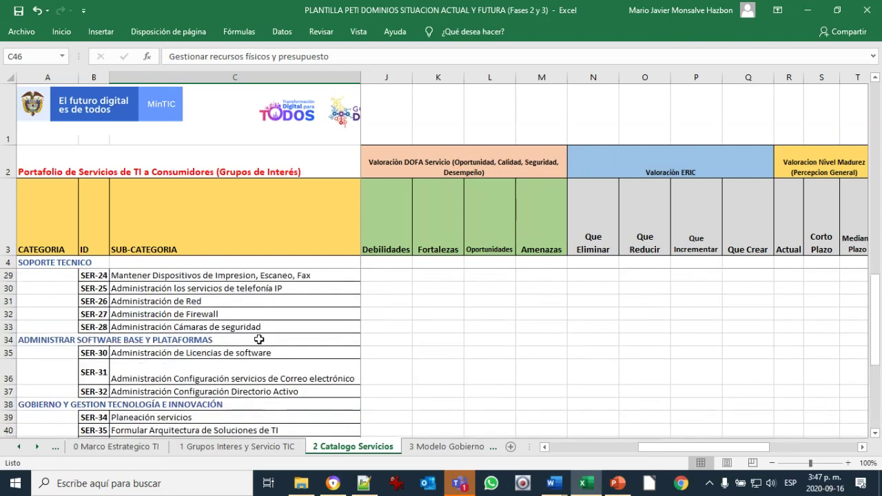
scroll(260, 339, up, 1)
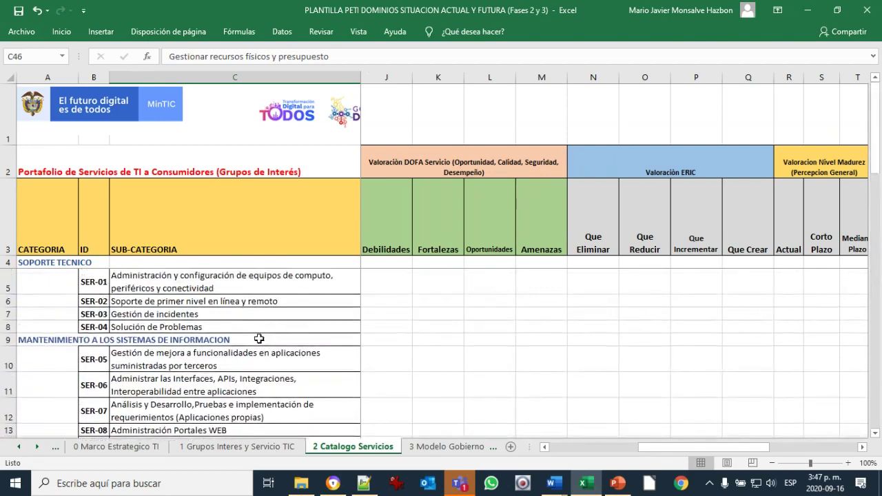
click(159, 315)
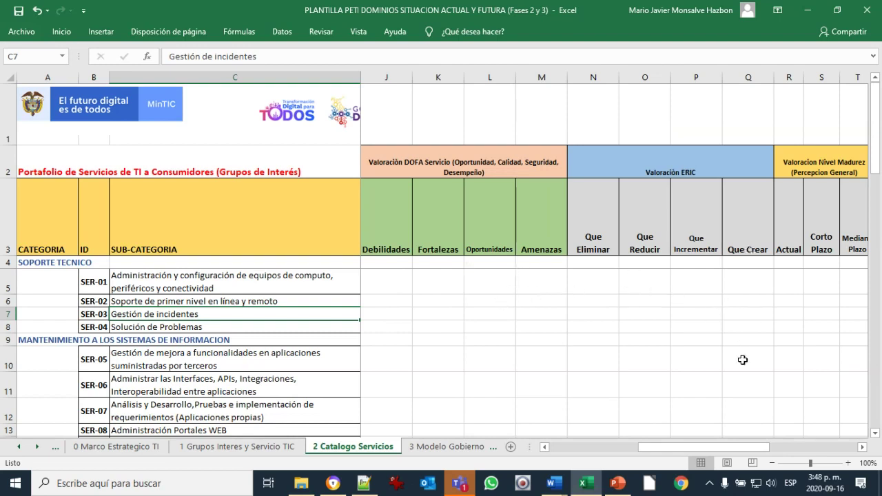
click(747, 313)
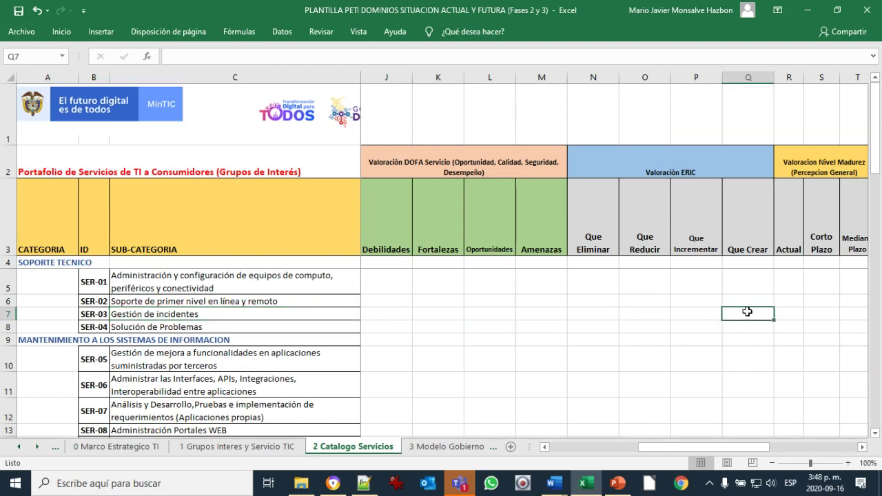
Examine the maturity level columns and the short- and medium-term projected advances and initiatives columns for service SER-03.
drag(718, 445, 761, 445)
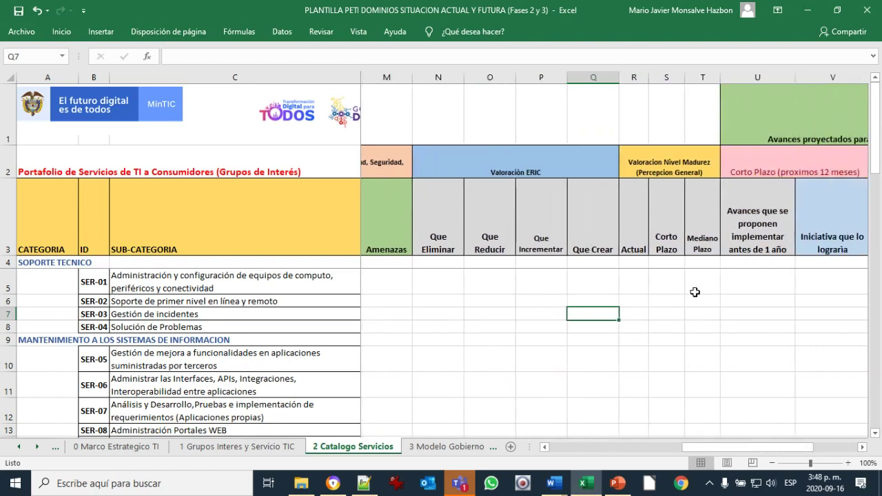
click(640, 309)
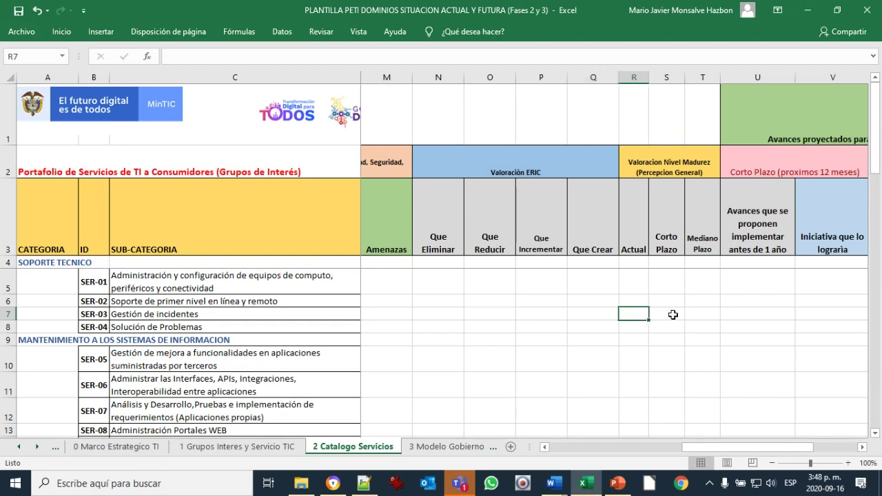
click(672, 315)
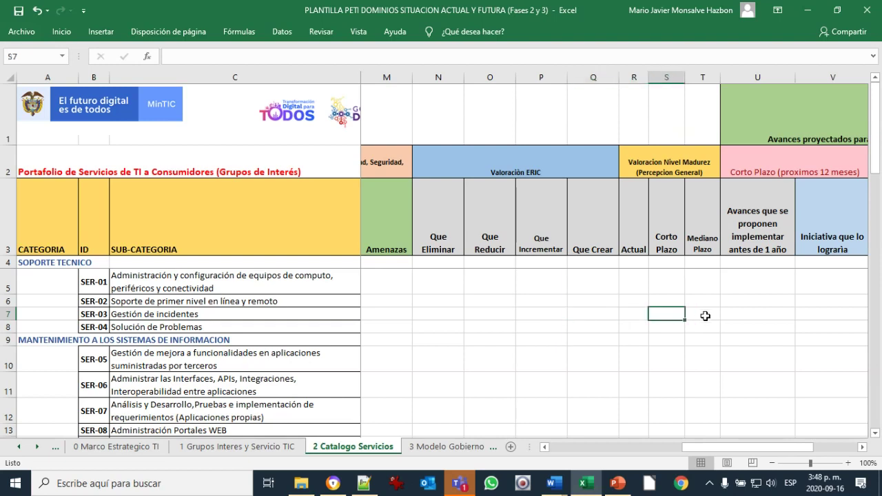
click(705, 315)
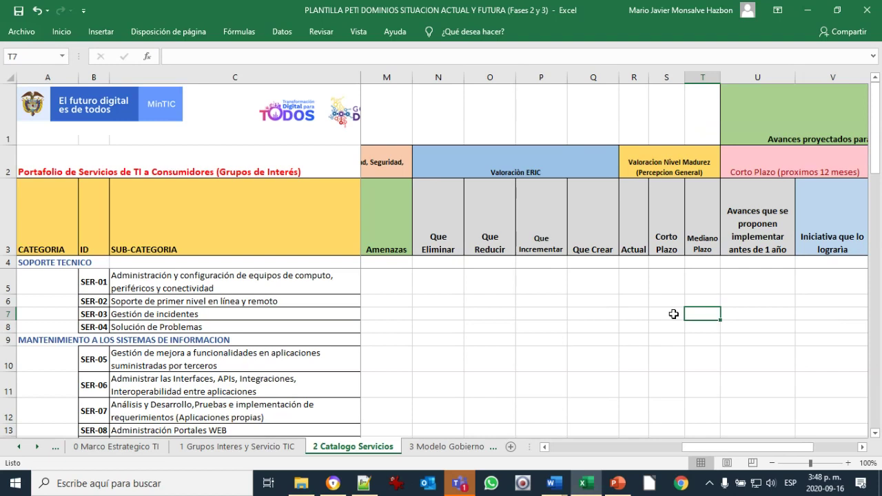
click(764, 313)
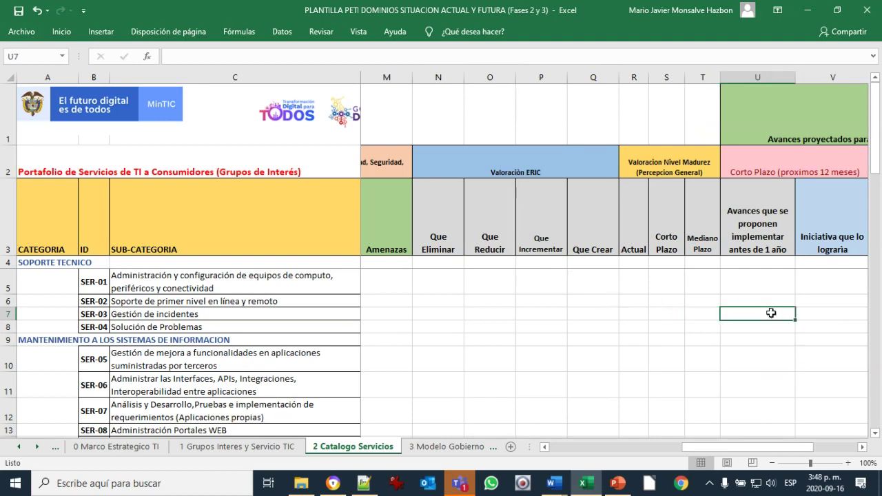
click(827, 314)
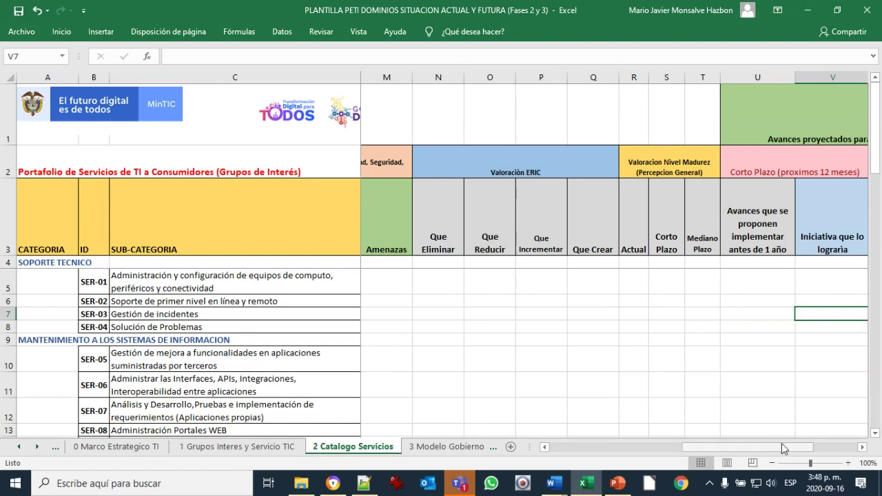
drag(783, 445, 812, 445)
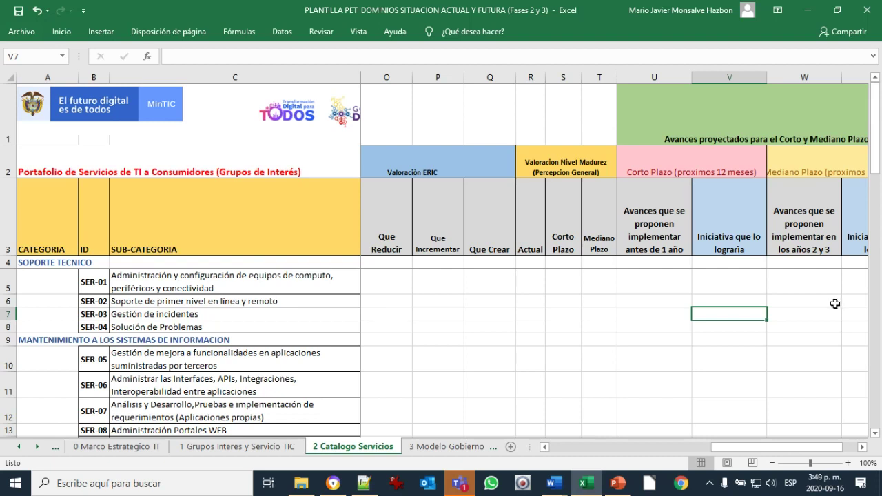
Open the 3 Modelo Gobierno sheet and review components GTI-01 and GTI-02 with their current-situation evidence cells.
click(451, 447)
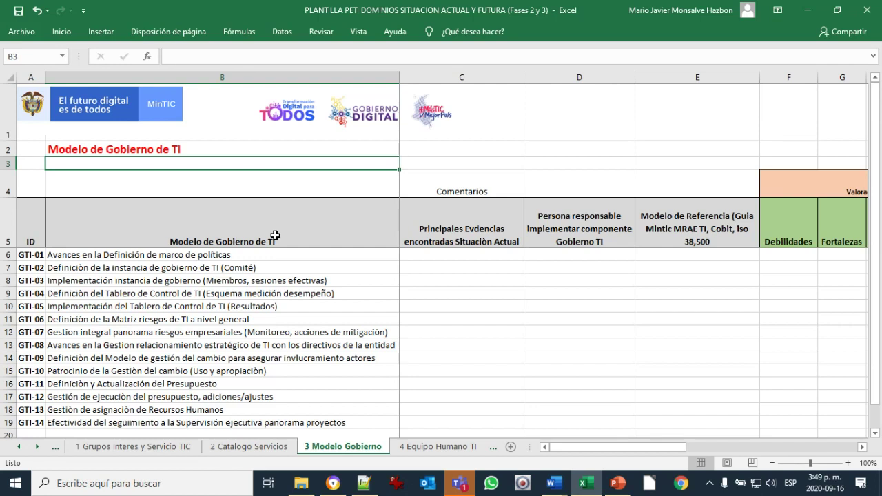
click(151, 256)
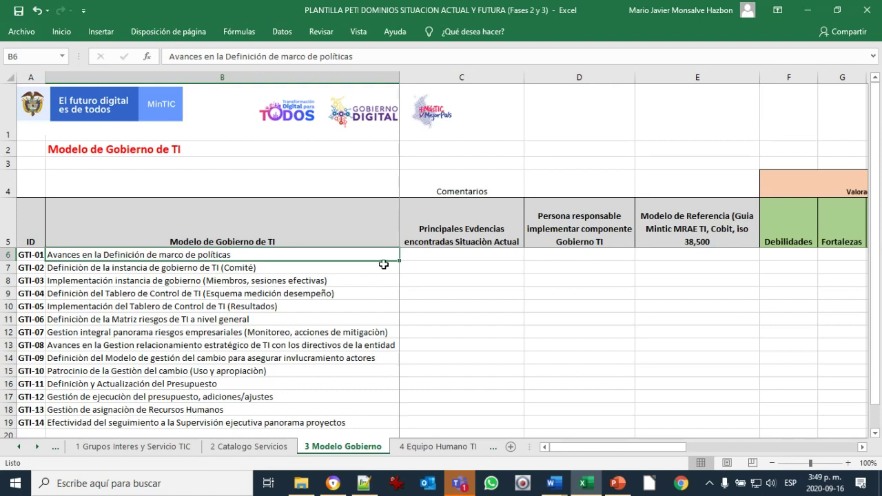
click(462, 263)
click(465, 255)
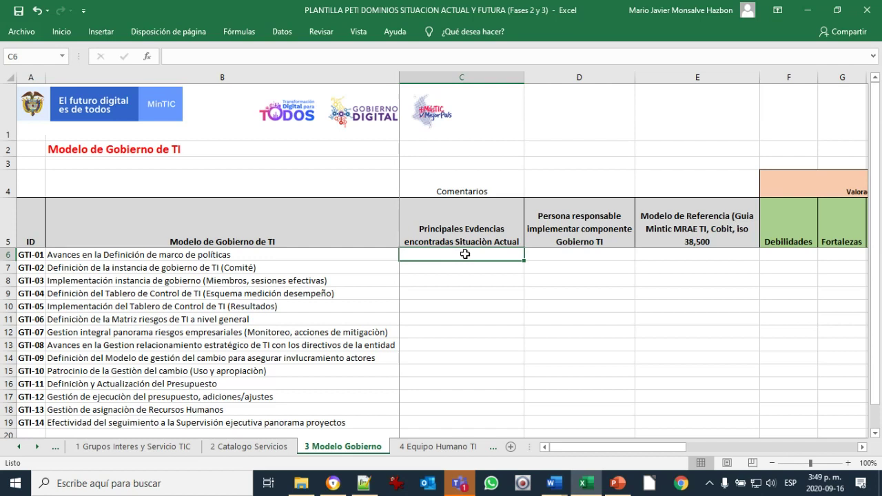
click(148, 268)
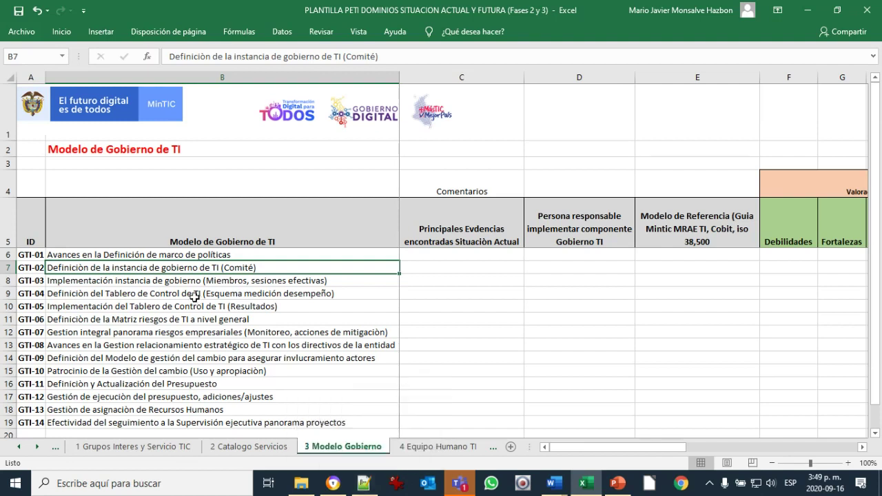
key(Right)
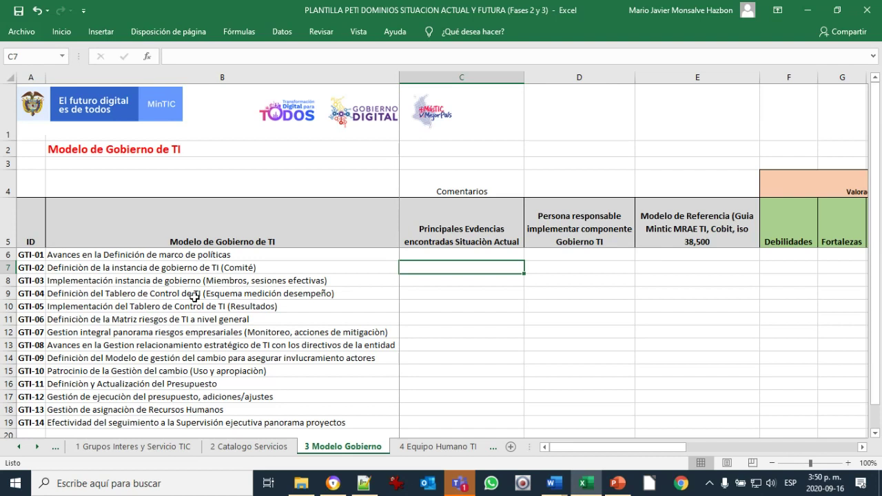
Go through the evidence cells of the remaining IT governance components, from GTI-03 to GTI-14.
key(Down)
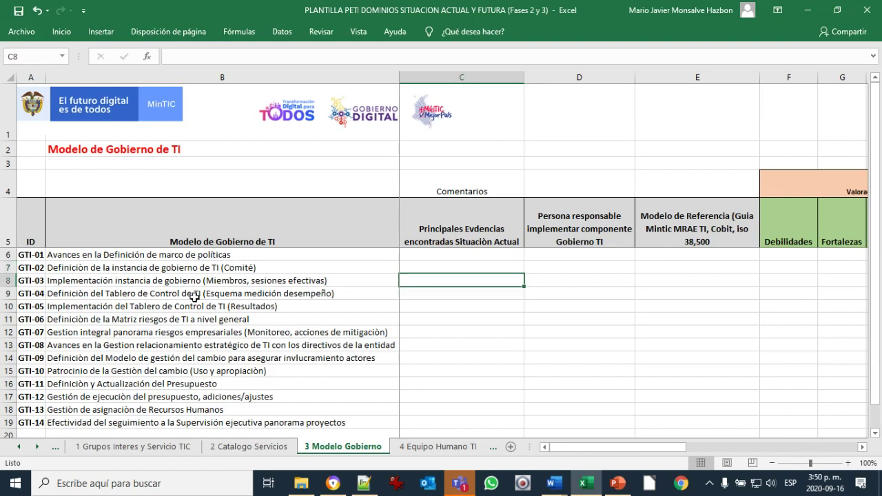
key(Down)
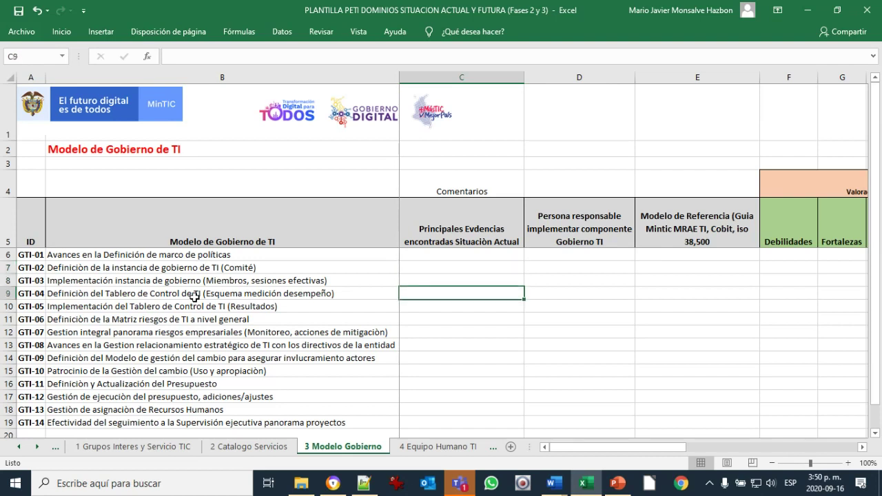
key(Down)
key(Down)
key(Down)
key(Down)
key(Down)
key(Down)
key(Down)
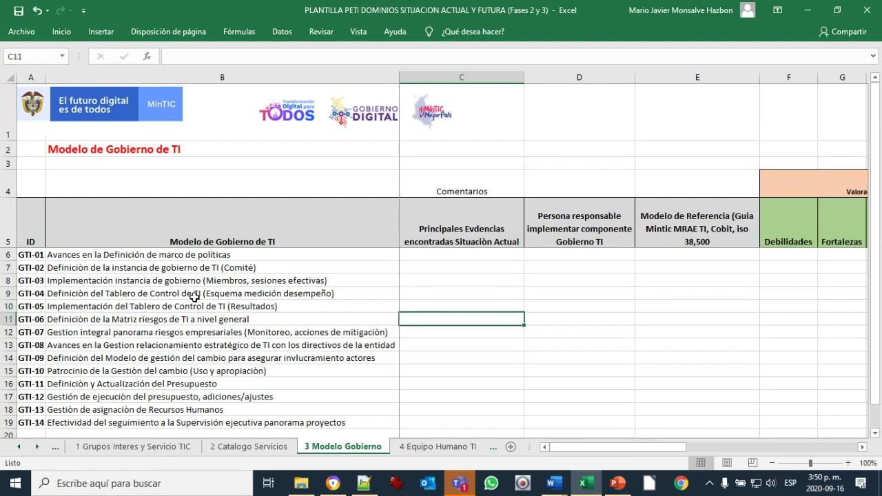
key(Down)
key(Down)
key(Down)
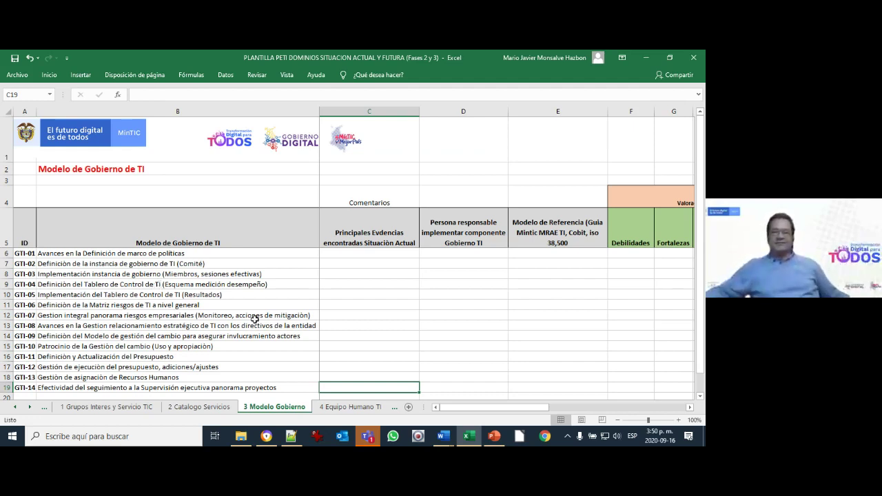
Open the 4 Equipo Humano TI sheet to view the IT roles and number of people.
click(348, 408)
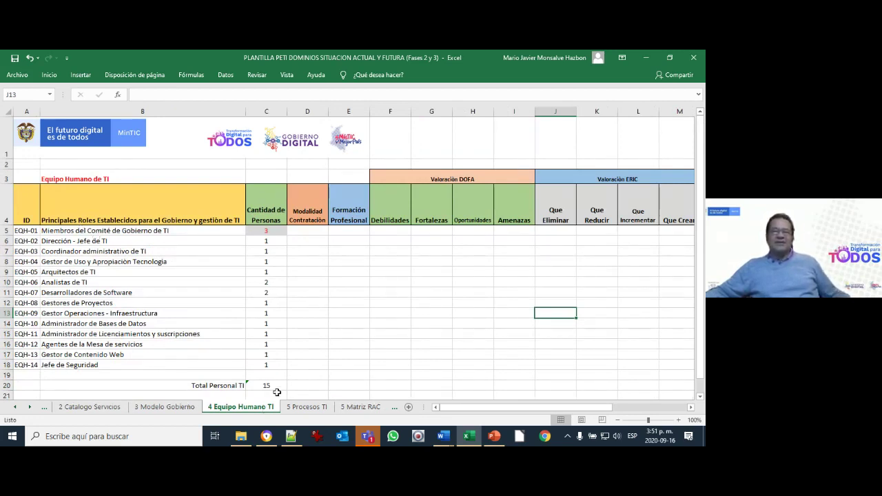
Review roles EQH-04 to EQH-07 and the DOFA, ERIC, maturity and projected-advances columns of the IT human team sheet.
click(92, 263)
click(81, 273)
click(83, 281)
click(84, 294)
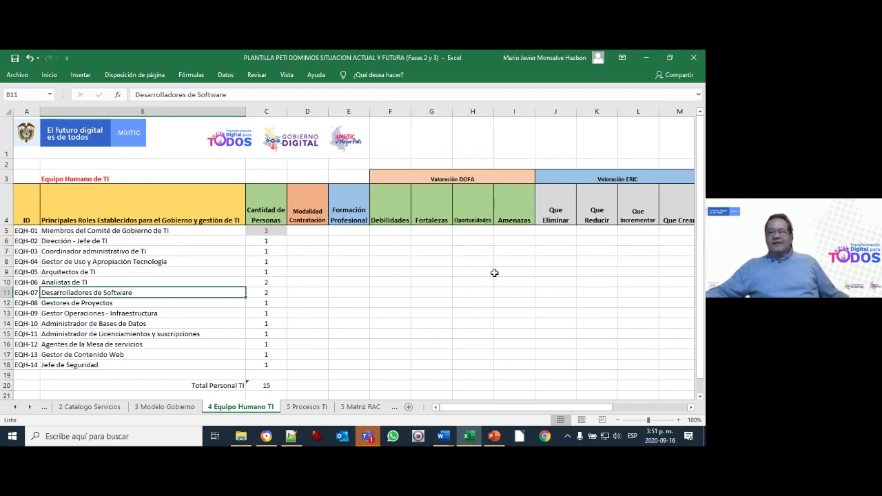
drag(483, 411, 554, 405)
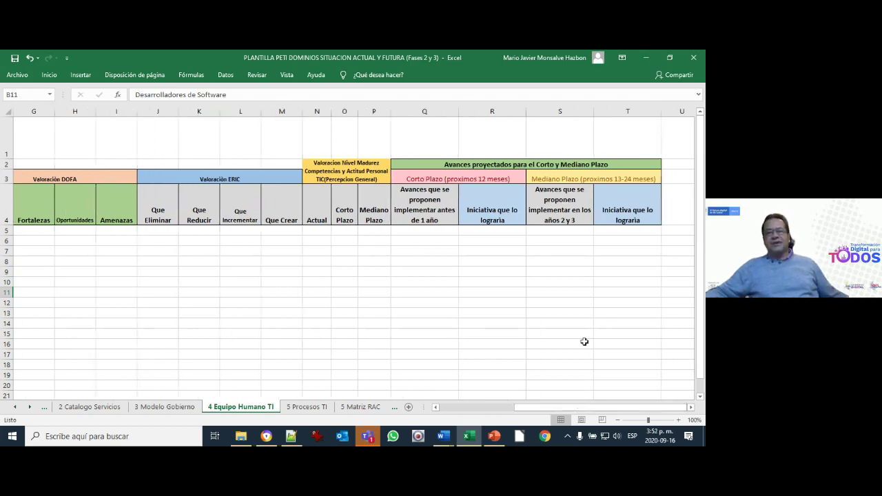
click(427, 270)
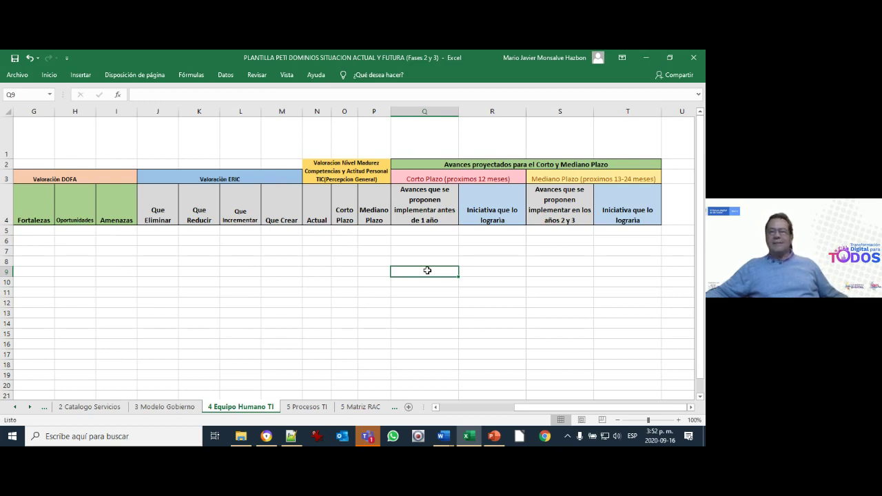
click(487, 274)
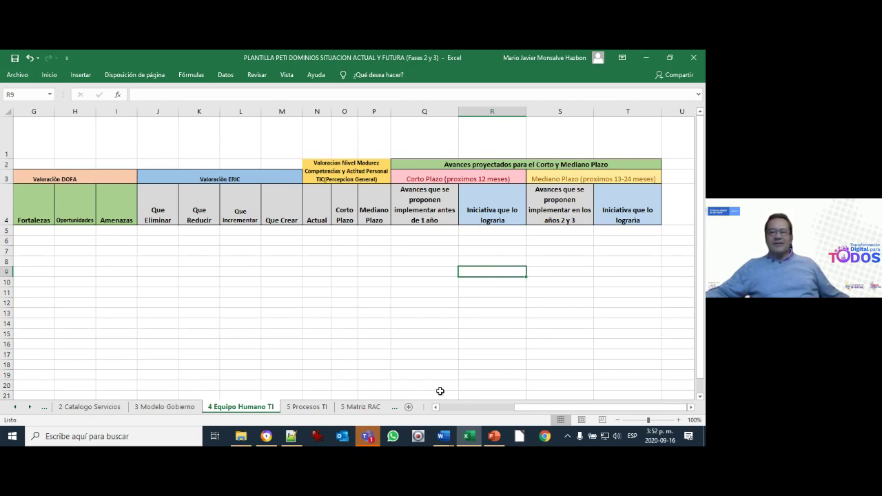
Open the 5 Procesos TI sheet and inspect the evidence cell of PRO-01 and the strategic IT planning process PRO-02.
click(307, 406)
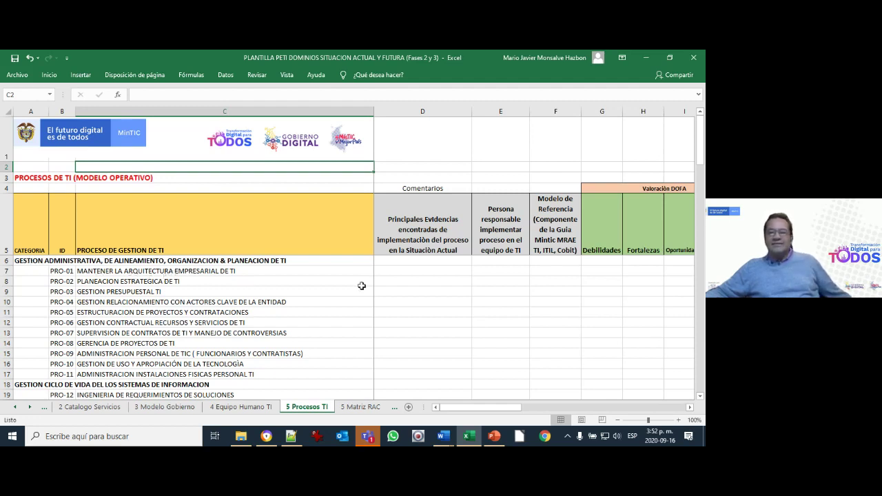
click(432, 272)
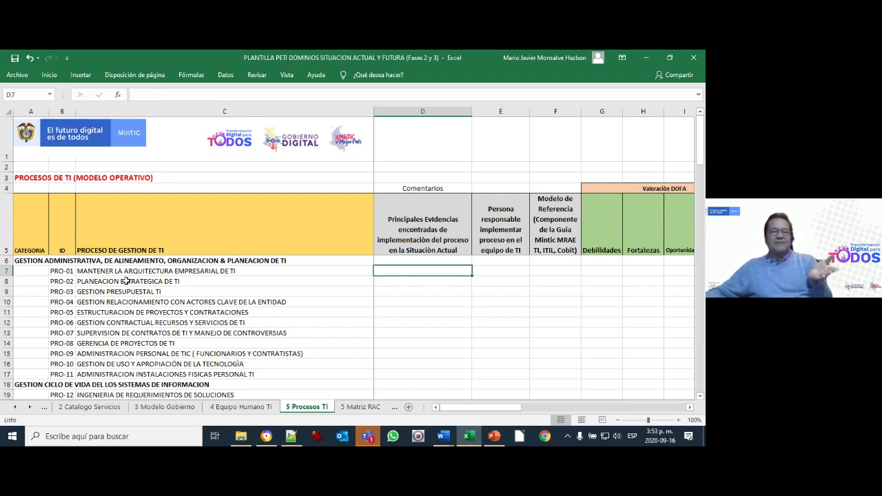
click(126, 282)
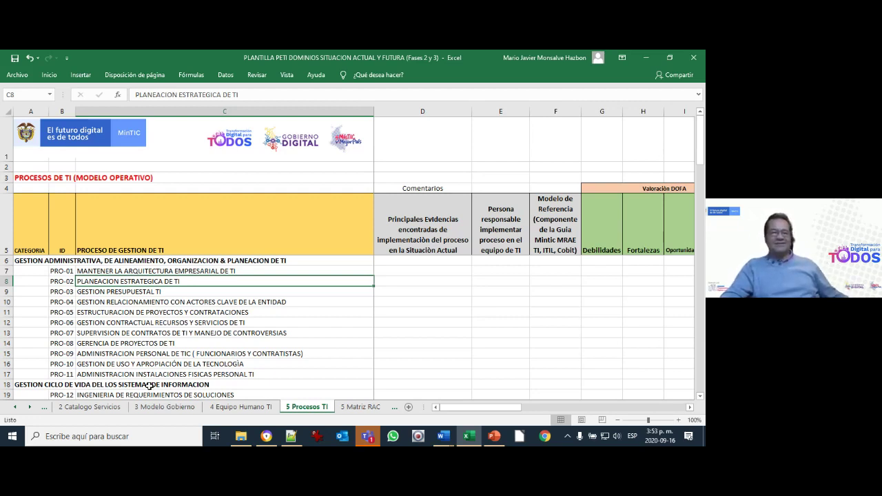
Go through the IT management processes row by row, from PRO-03 to PRO-33.
key(Down)
key(Down)
key(Down)
key(Down)
key(Down)
key(Down)
key(Down)
key(Down)
key(Down)
key(Down)
key(Down)
key(Down)
key(Down)
key(Down)
key(Down)
key(Down)
key(Down)
key(Down)
key(Down)
key(Down)
key(Down)
key(Down)
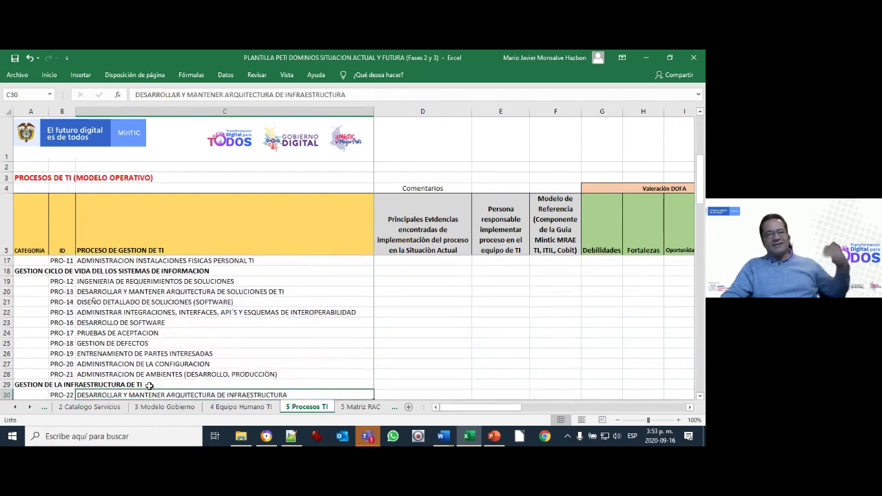
key(Down)
key(Down)
key(Down)
key(Down)
key(Down)
key(Down)
key(Down)
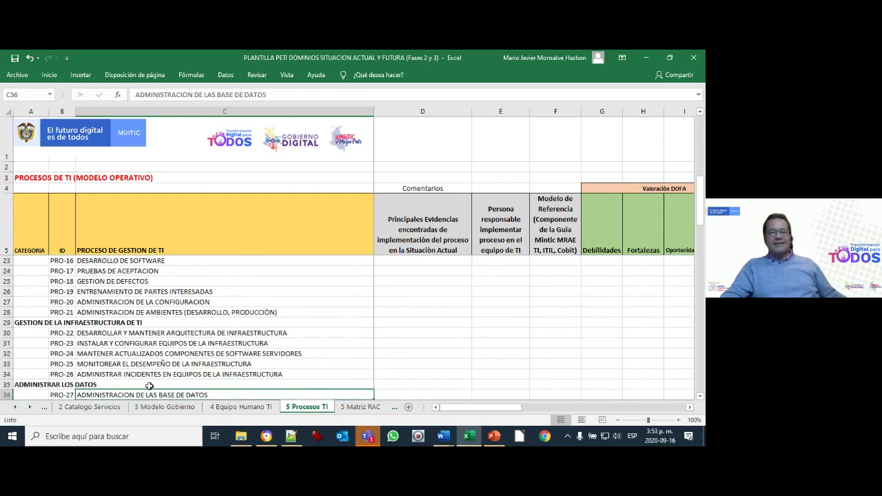
key(Down)
key(Down)
key(Down)
key(Down)
key(Down)
key(Down)
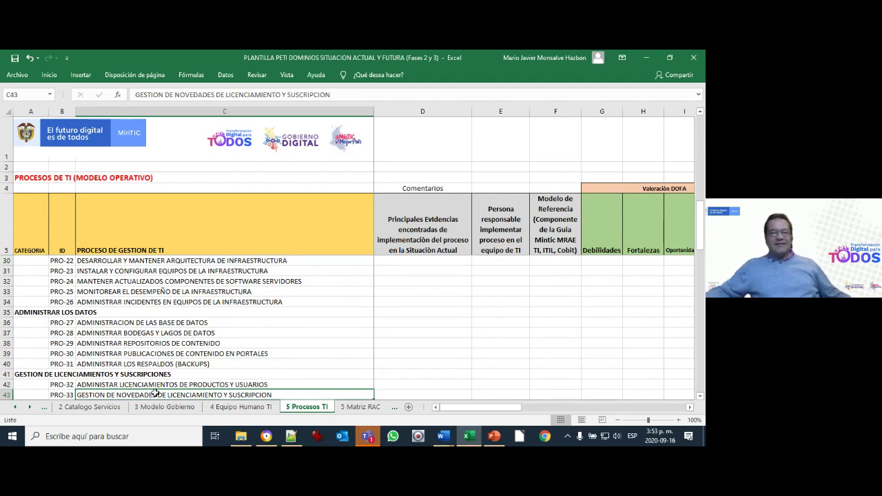
Revisit the 2 Catalogo Servicios and 4 Equipo Humano TI sheets.
click(111, 412)
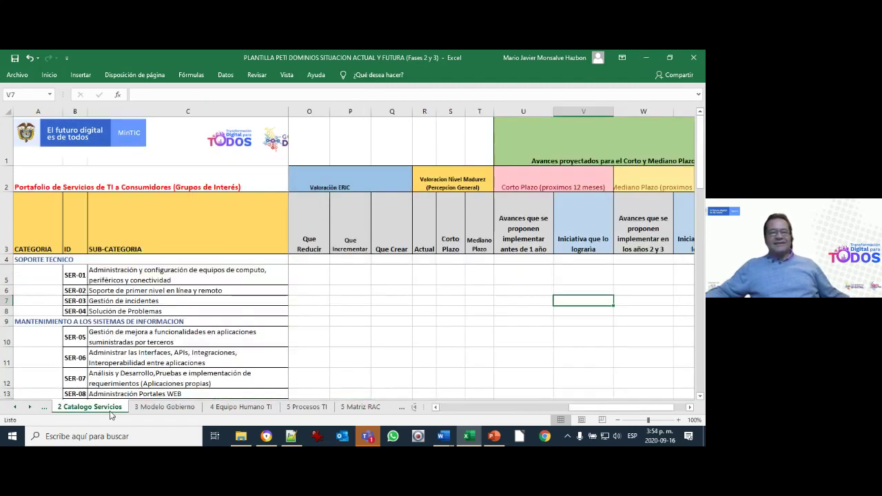
click(309, 412)
key(ctrl+Page_Up)
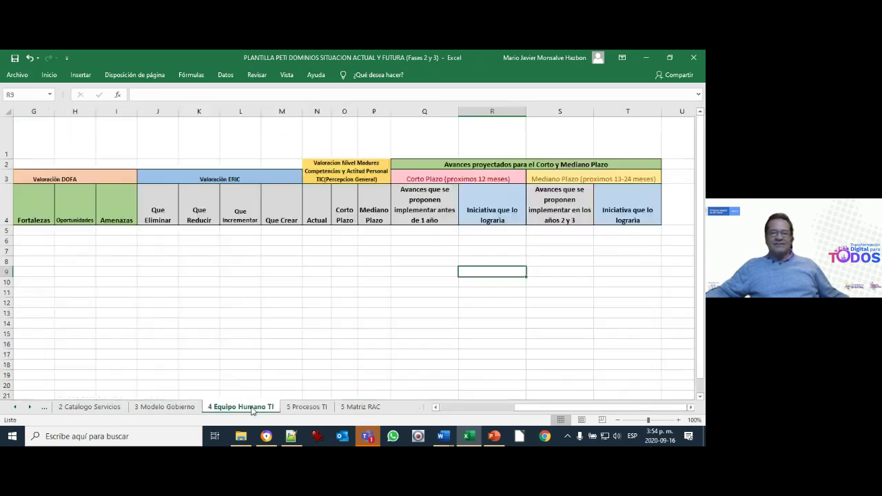
Return to the 5 Procesos TI sheet and review the remaining service desk and information security processes up to PRO-48.
click(306, 408)
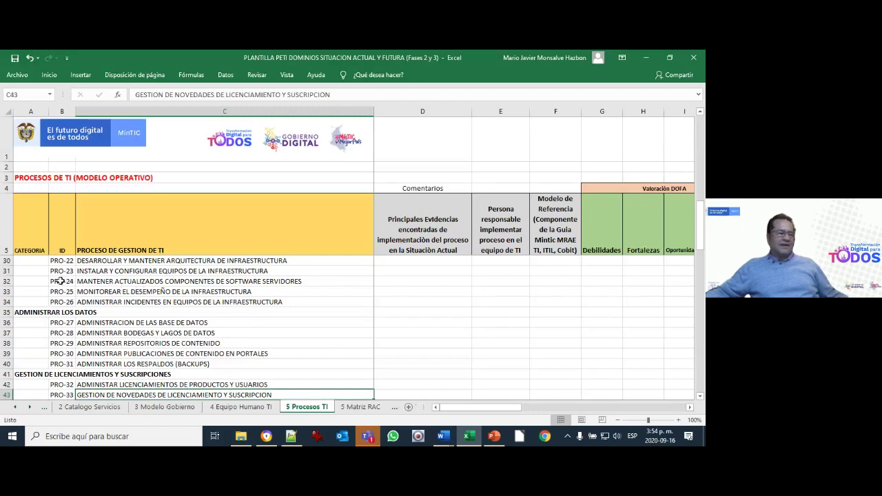
scroll(232, 300, down, 1)
scroll(231, 299, down, 4)
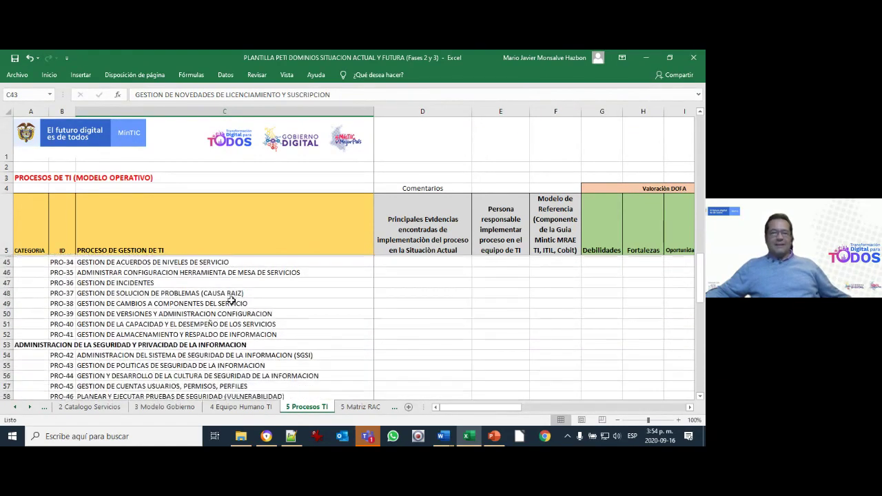
scroll(231, 302, down, 1)
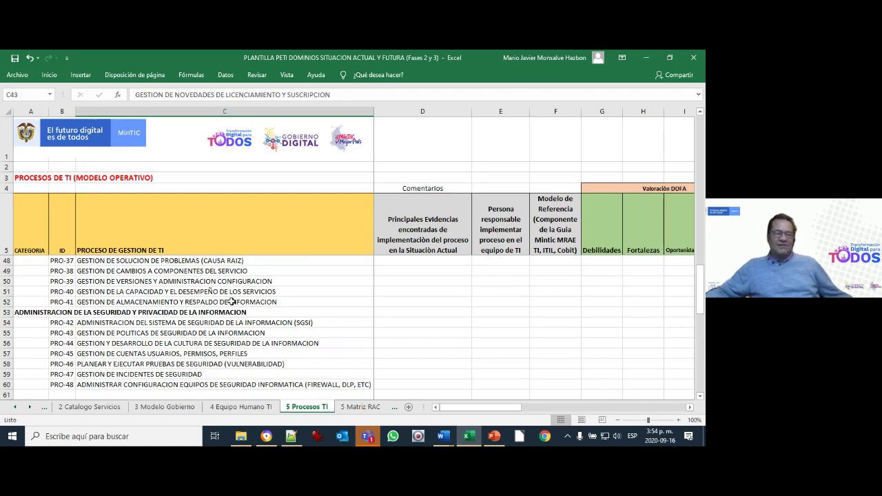
scroll(232, 302, up, 14)
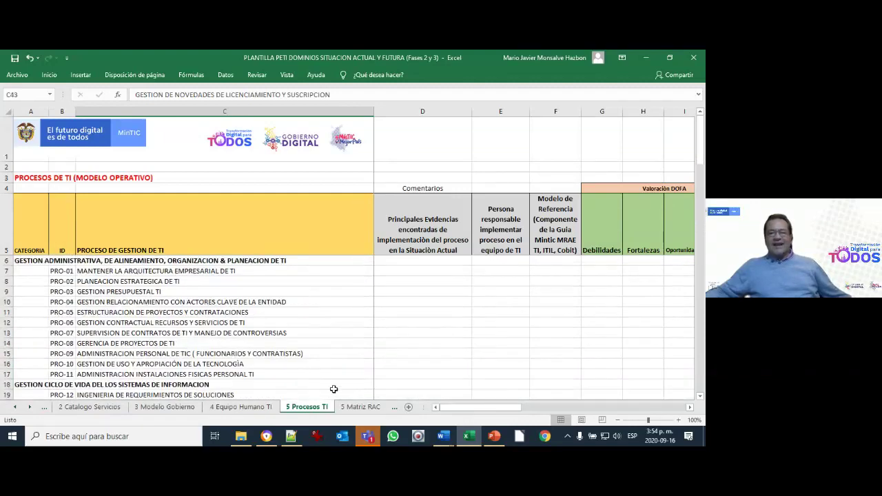
Open the 5 Matriz RAC sheet and examine the role assignment cells for processes PRO-04 to PRO-06.
click(365, 407)
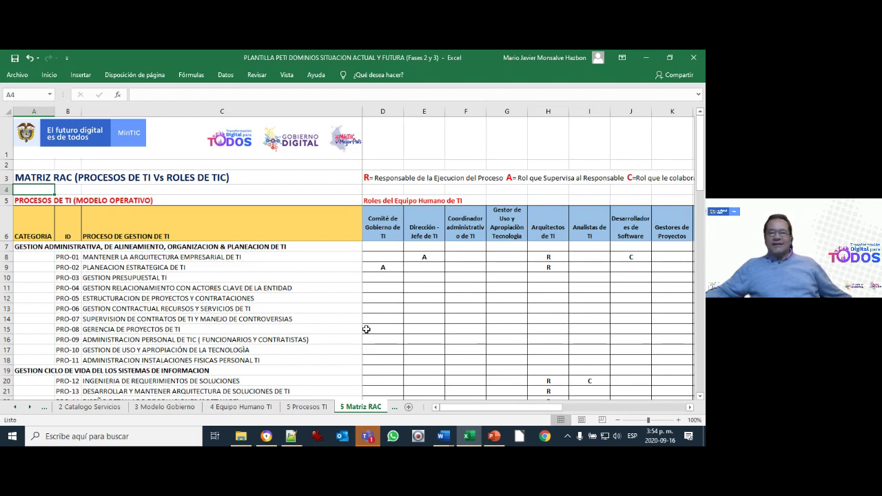
drag(397, 290, 666, 296)
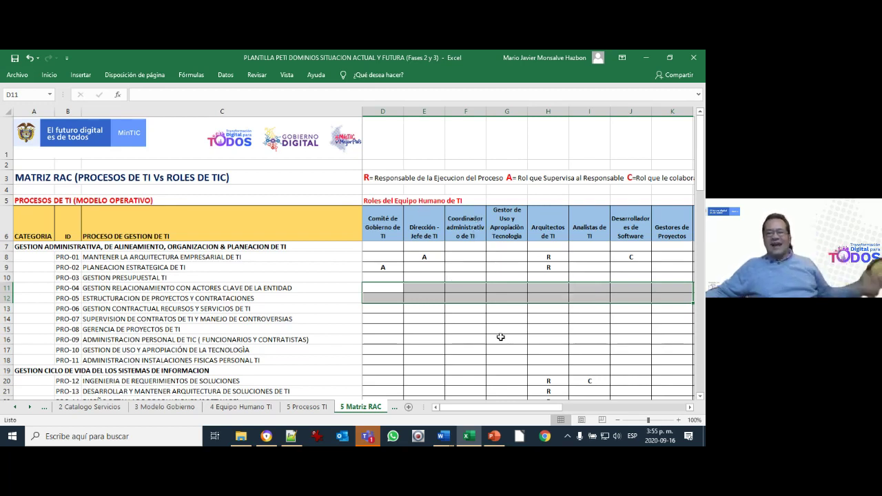
click(450, 310)
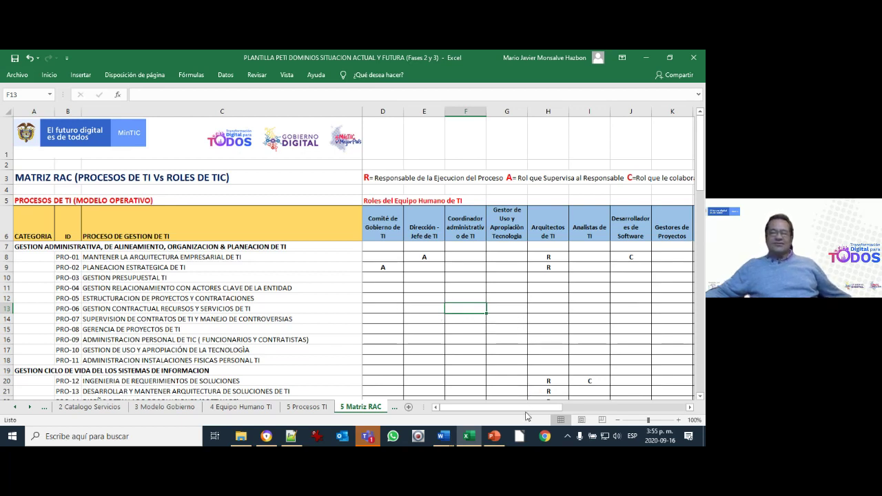
Open the 6 Aplicaciones sheet and view the ERP - SIIF modules alongside the responsible-person and application characteristics columns.
click(395, 408)
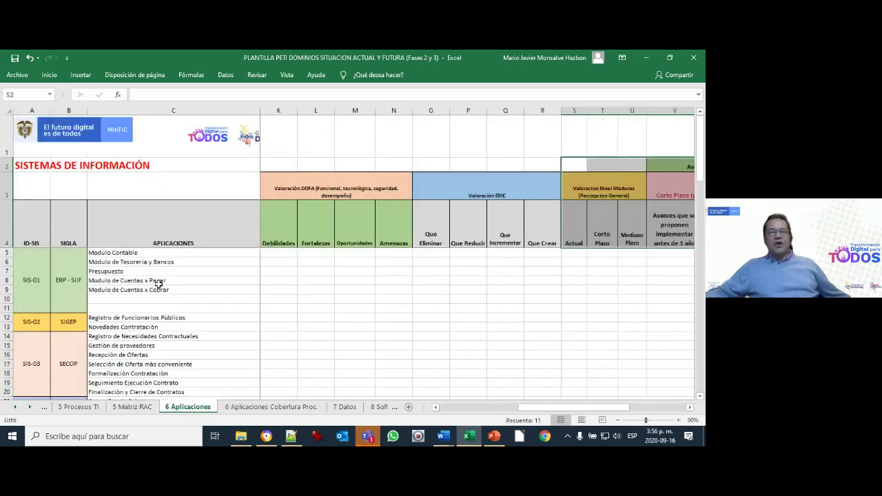
scroll(162, 272, down, 3)
scroll(162, 273, up, 3)
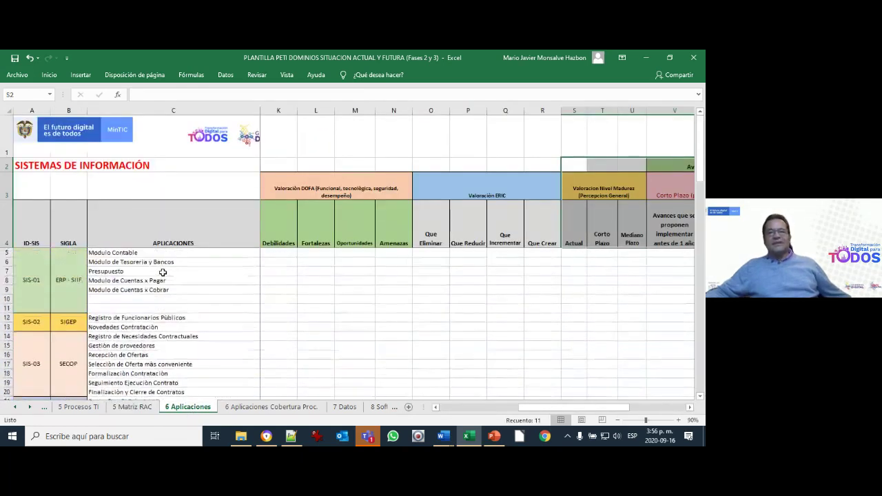
drag(612, 407, 558, 406)
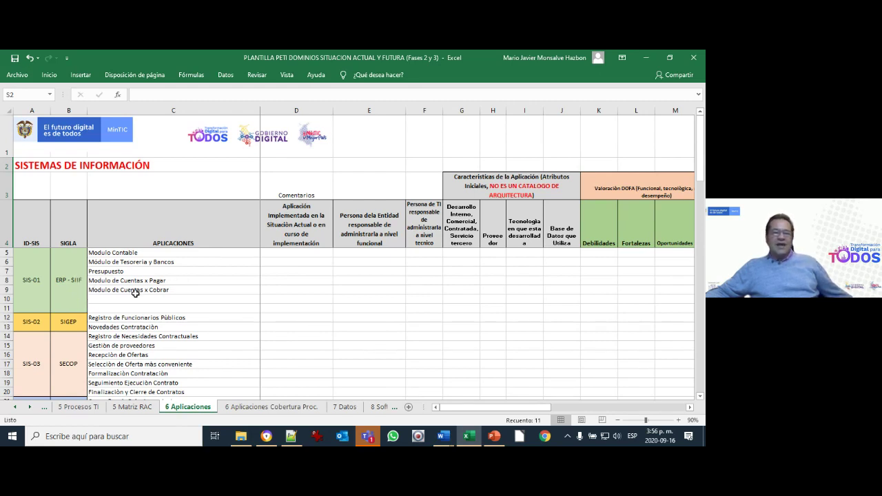
Go through the application list from SIS-02 to SIS-25, including academic content management, Portal Internet and Portal Intranet.
scroll(135, 292, down, 6)
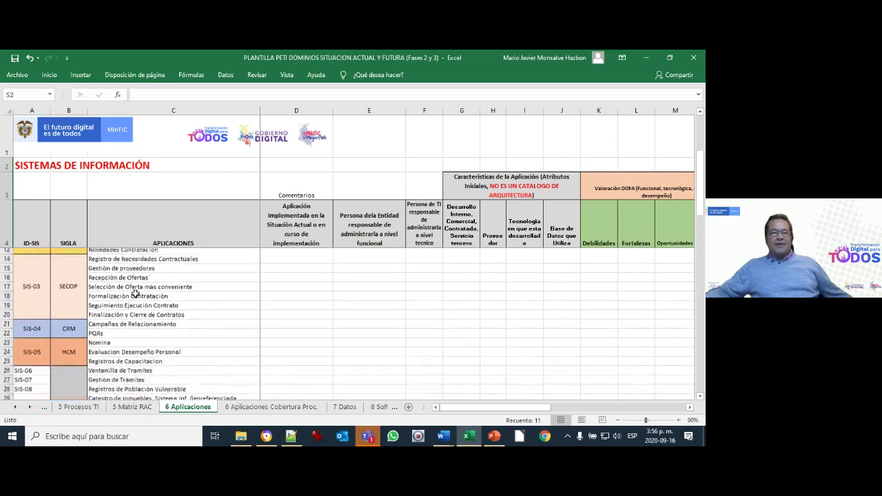
scroll(135, 292, down, 3)
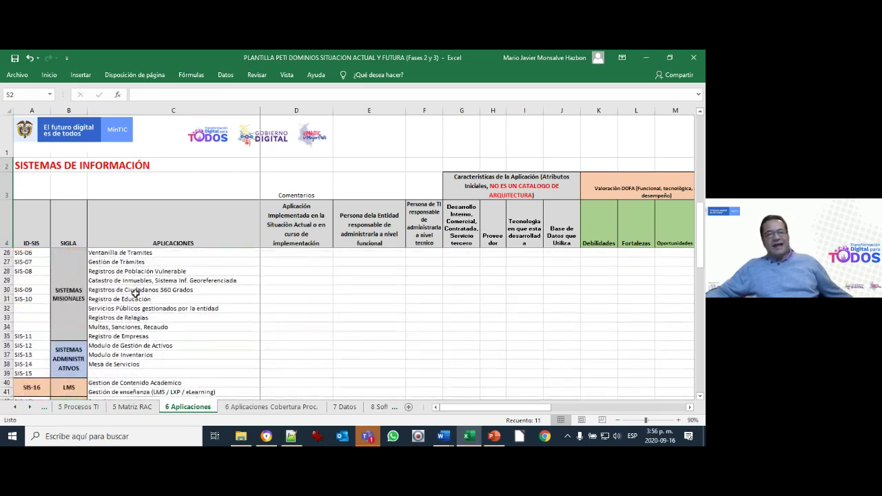
scroll(135, 293, down, 2)
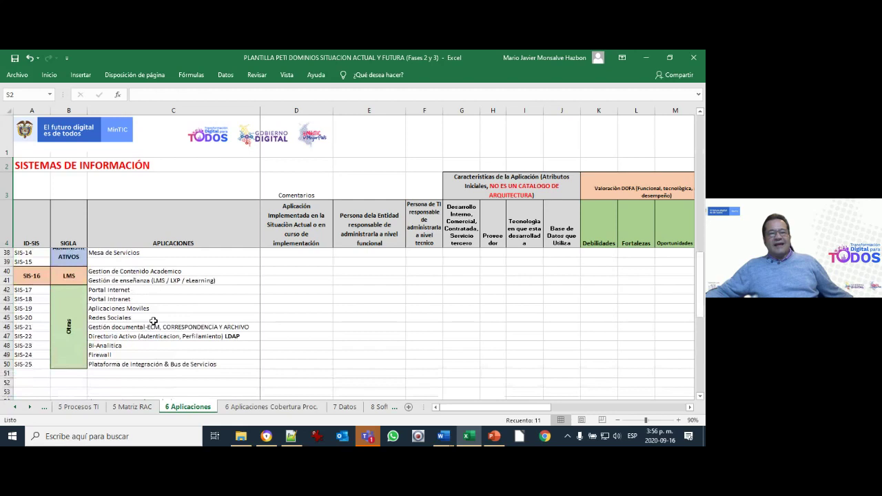
click(138, 272)
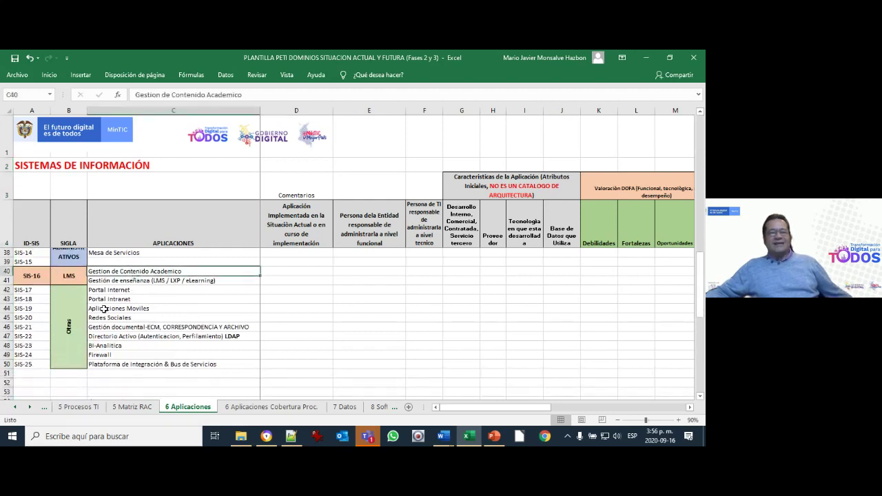
click(120, 291)
click(121, 299)
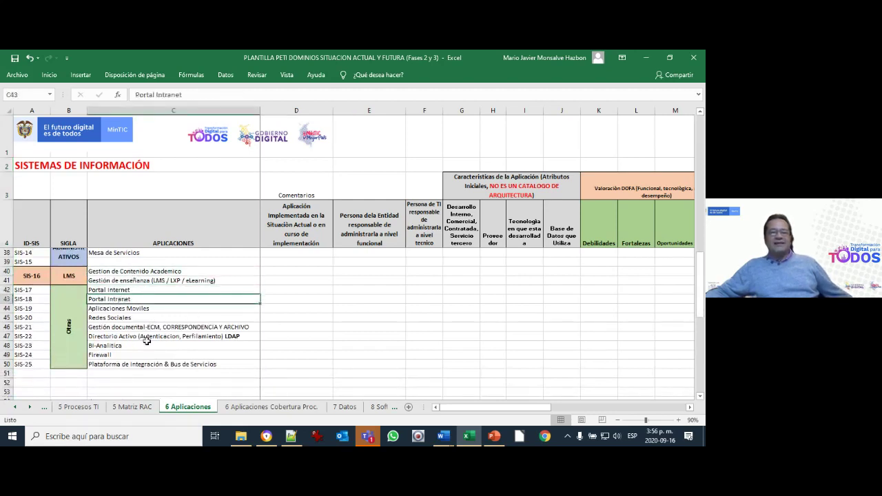
Examine the DOFA, ERIC, maturity level and short- and medium-term projected advances columns of the information systems.
scroll(222, 298, up, 2)
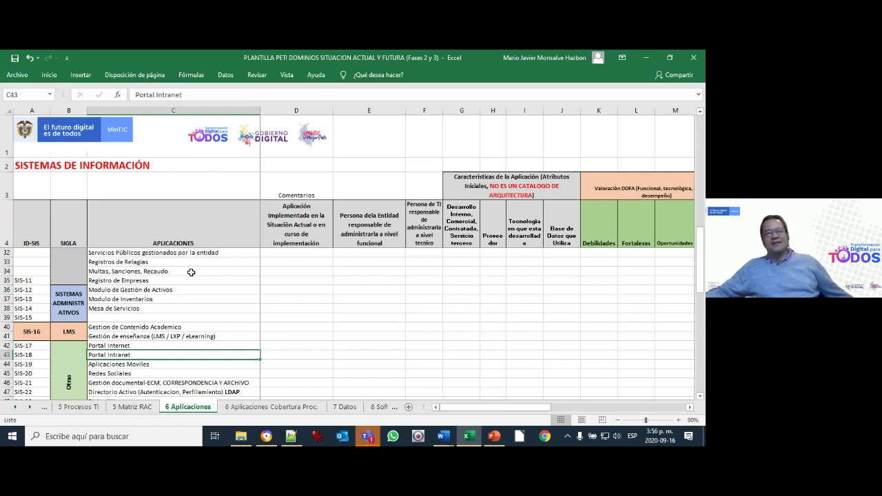
scroll(191, 272, up, 8)
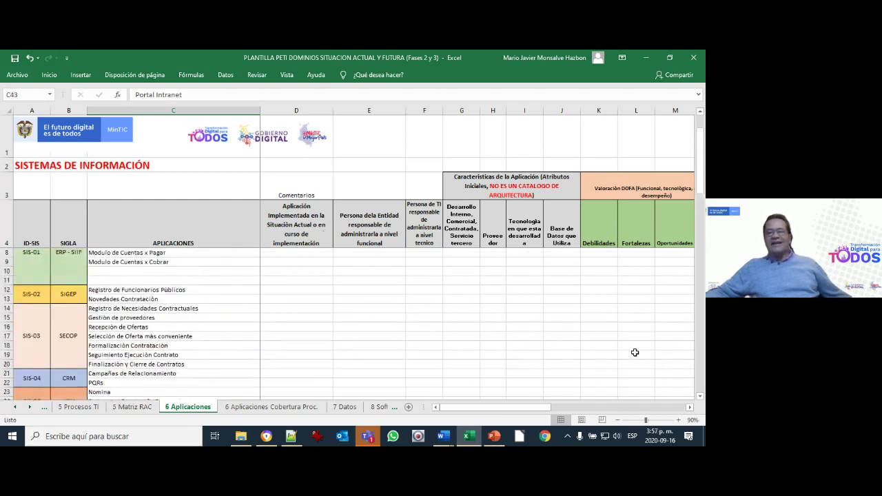
drag(544, 413, 602, 418)
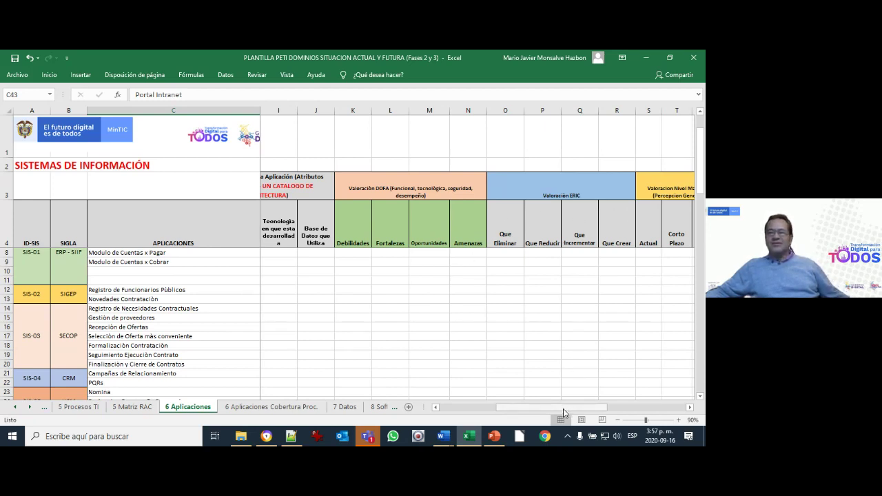
drag(563, 409, 656, 419)
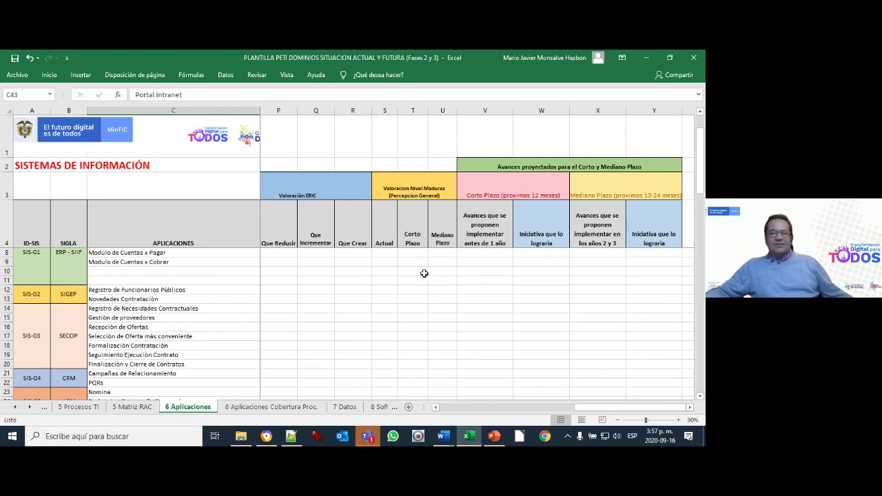
Open the 6 Aplicaciones Cobertura Proc. sheet and highlight the coverage cells Q15 to Q20 under the Contratación support process.
click(293, 408)
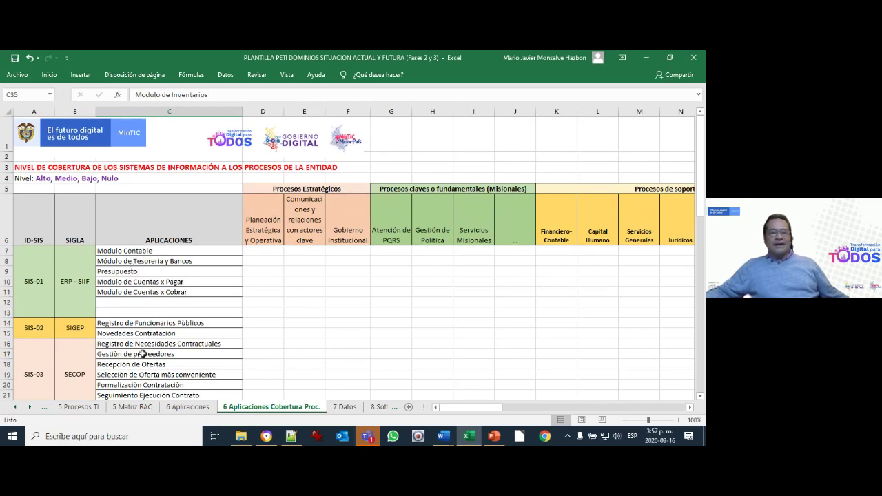
scroll(142, 354, down, 1)
click(131, 322)
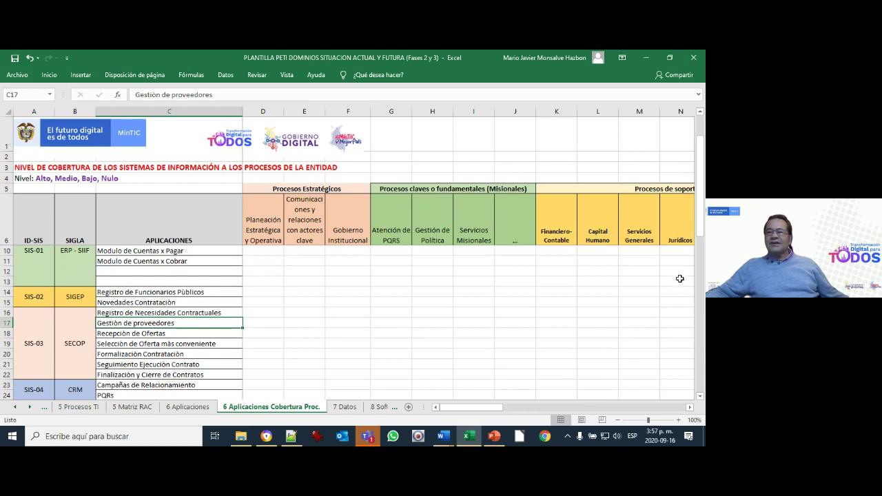
drag(497, 408, 536, 411)
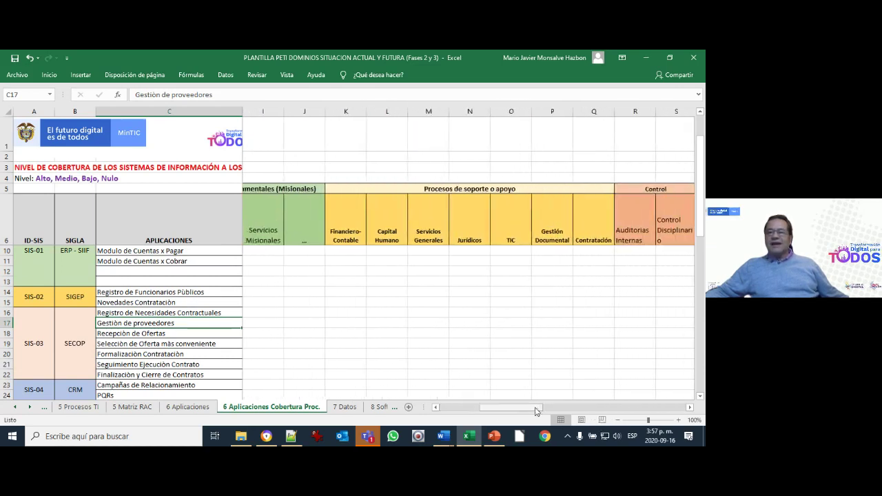
click(599, 295)
drag(597, 300, 591, 355)
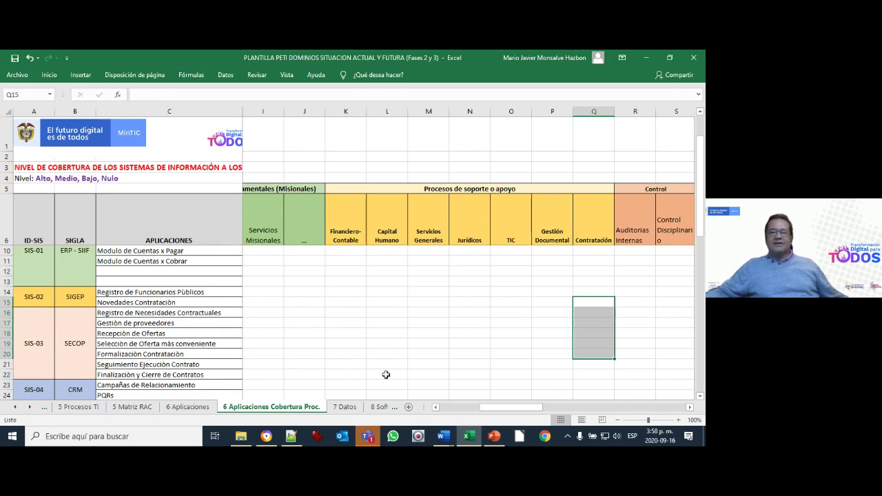
Open the 7 Datos sheet and go through its components, from the data governance model to open data and information security.
click(344, 408)
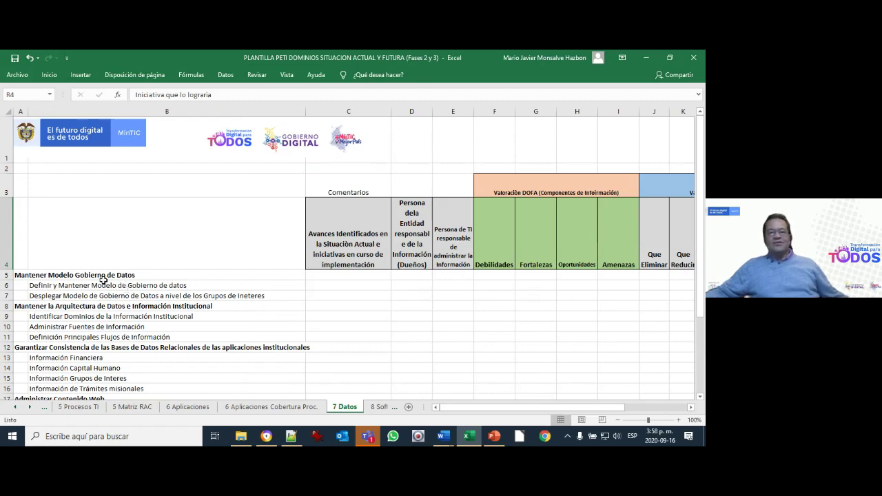
scroll(103, 283, down, 3)
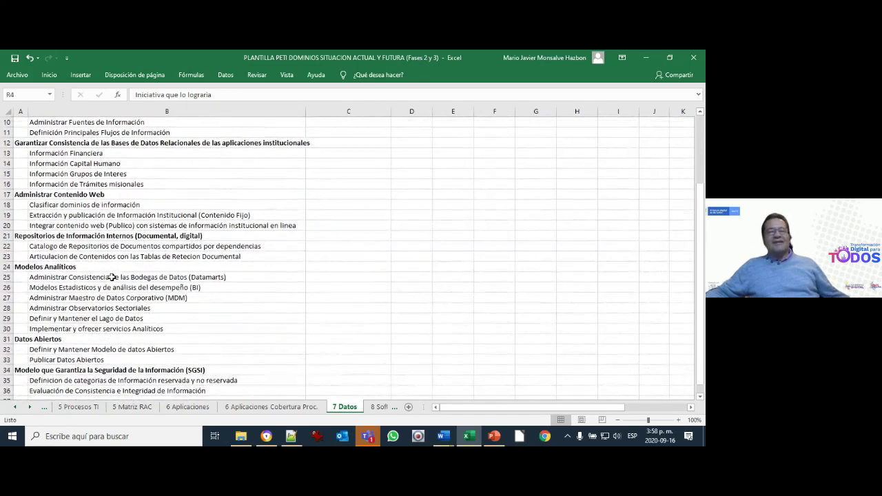
scroll(107, 278, down, 2)
scroll(109, 276, up, 5)
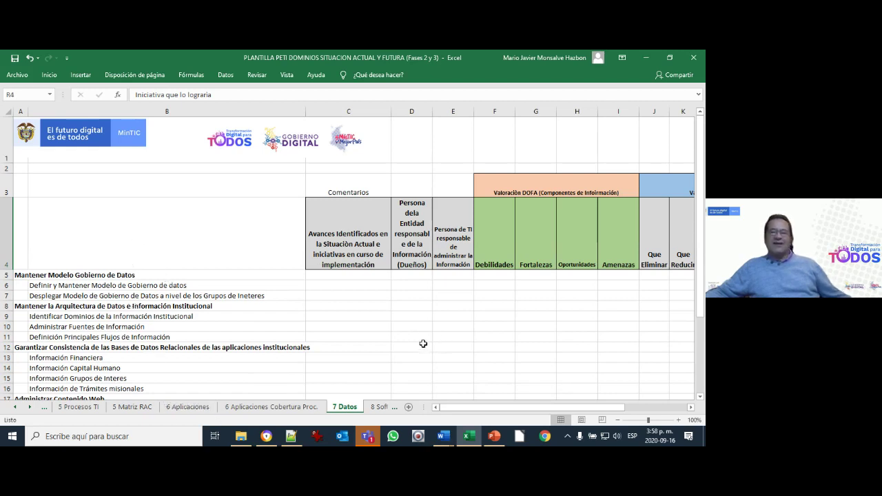
Open the 8 Software Base Tecn. sheet and review the lists of available enabling technologies and emerging technologies for innovation.
click(377, 410)
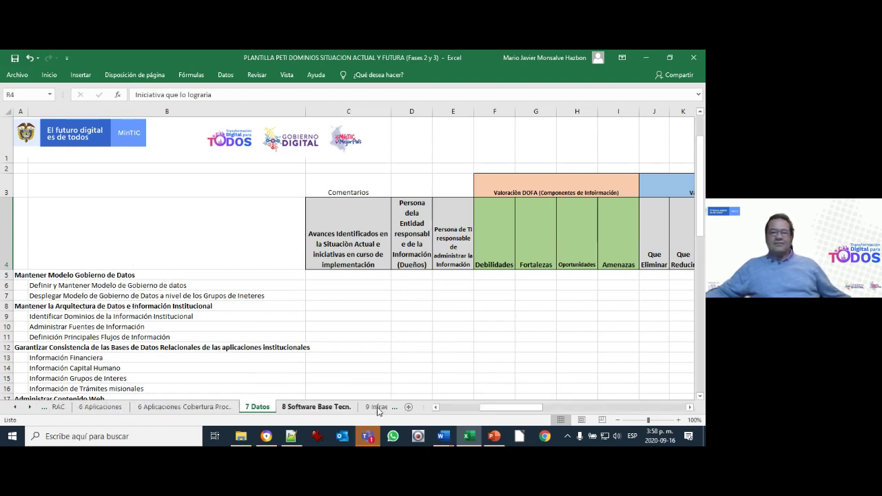
click(329, 407)
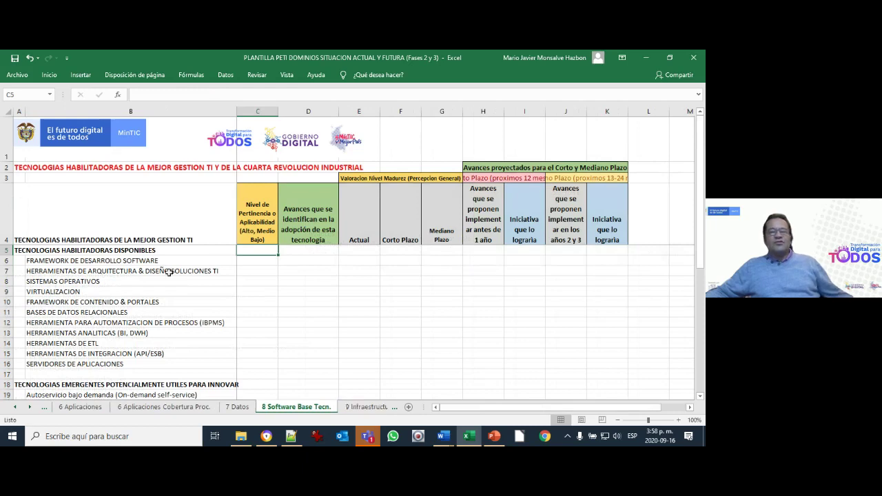
scroll(169, 272, down, 2)
scroll(169, 274, up, 2)
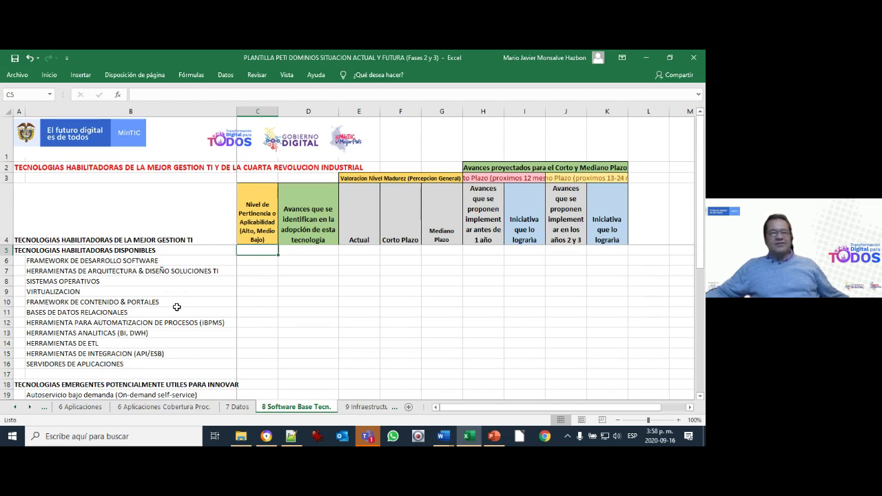
scroll(105, 334, down, 3)
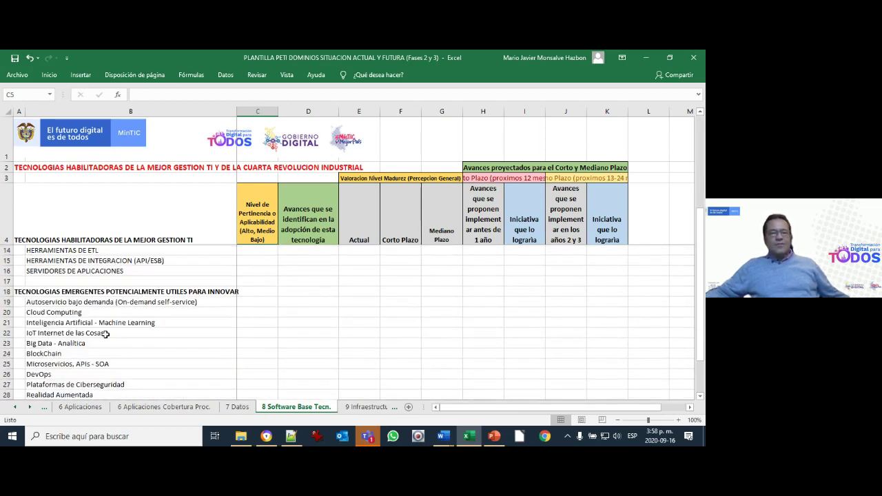
scroll(105, 333, down, 1)
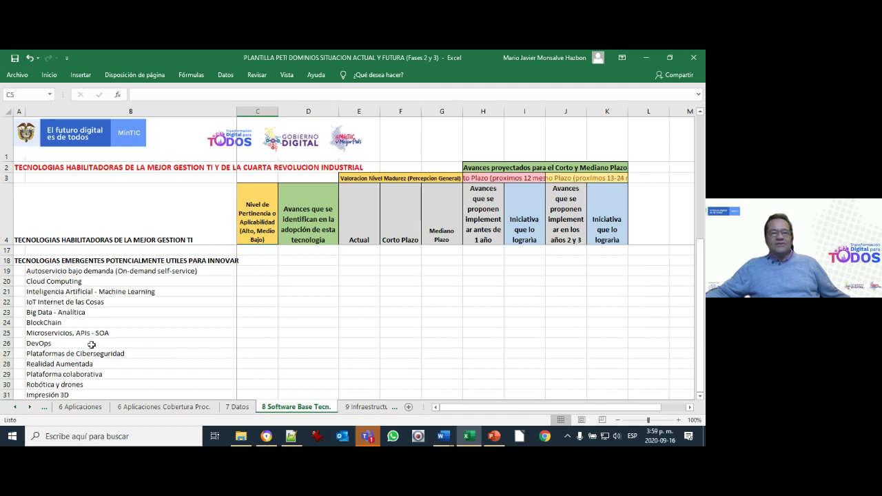
scroll(145, 355, down, 1)
scroll(143, 348, up, 5)
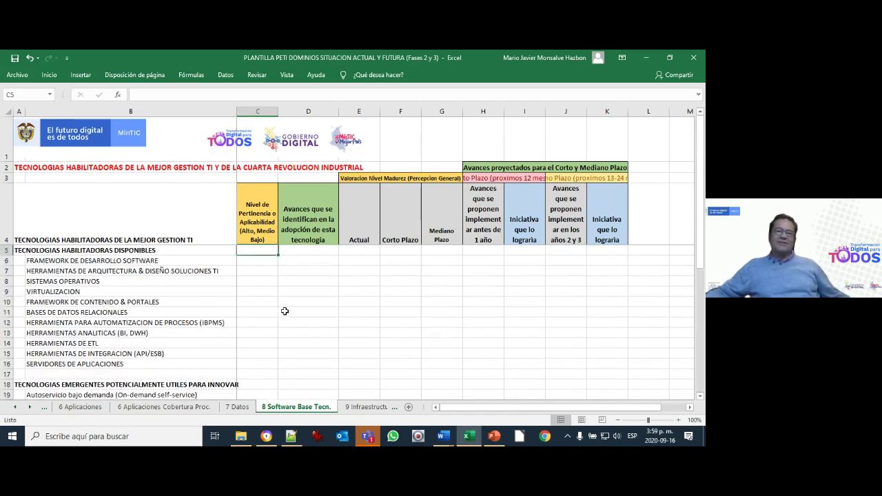
Open the 9 Infraestructura TIC sheet, select the main equipment characteristics heading, and go through resources TIC-01 to TIC-36.
click(367, 408)
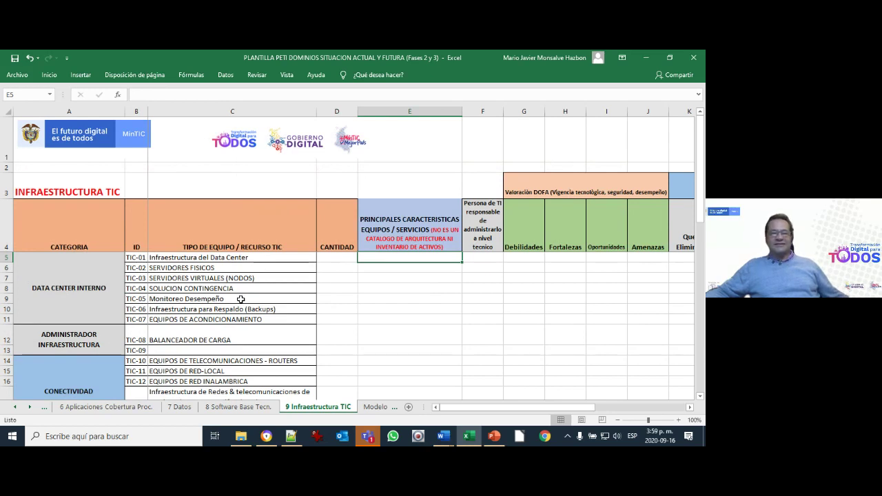
click(403, 238)
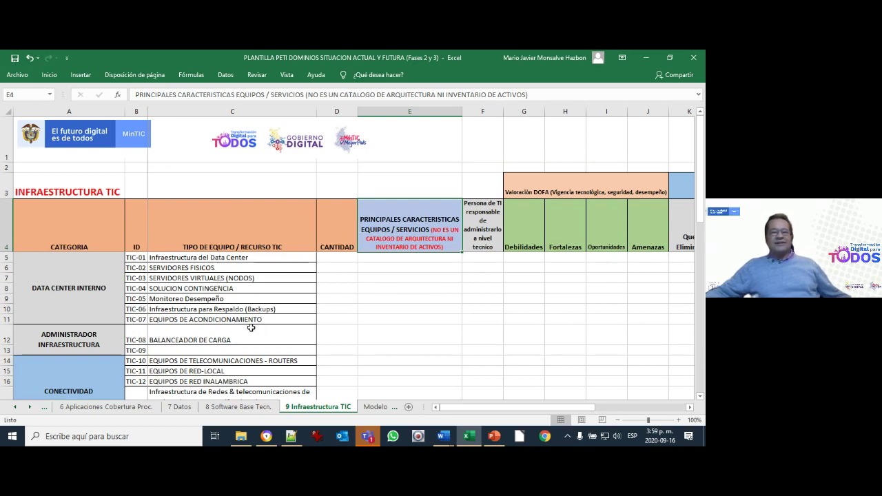
scroll(242, 317, down, 2)
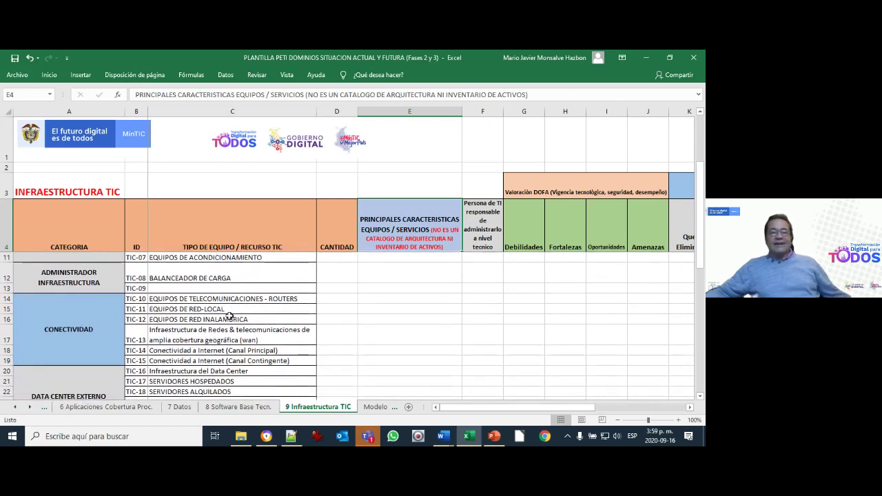
scroll(229, 343, down, 1)
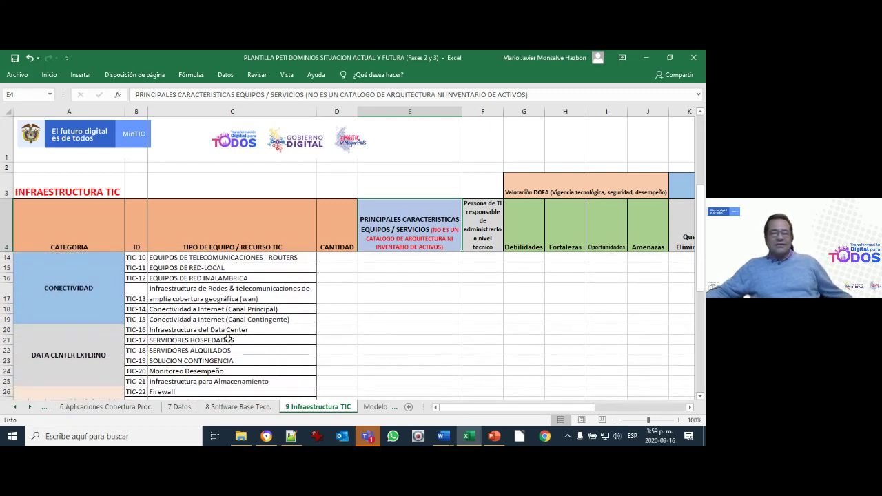
scroll(228, 340, down, 1)
scroll(228, 339, down, 1)
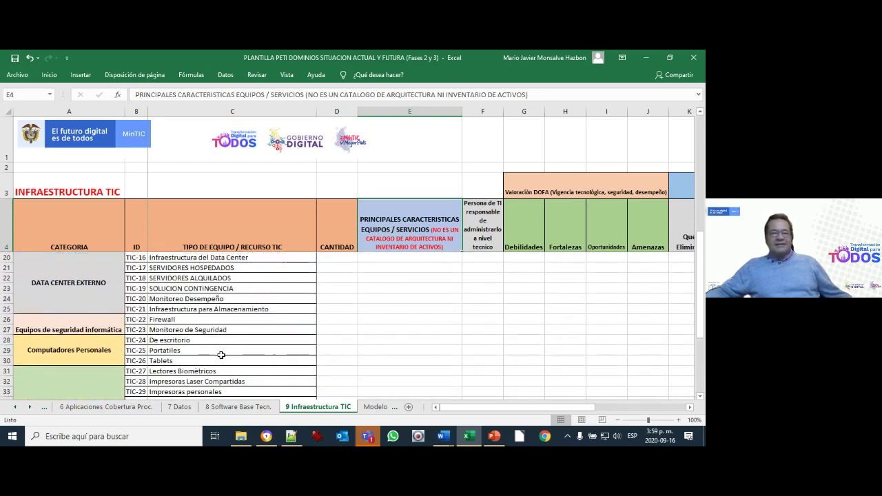
click(222, 355)
scroll(221, 355, down, 2)
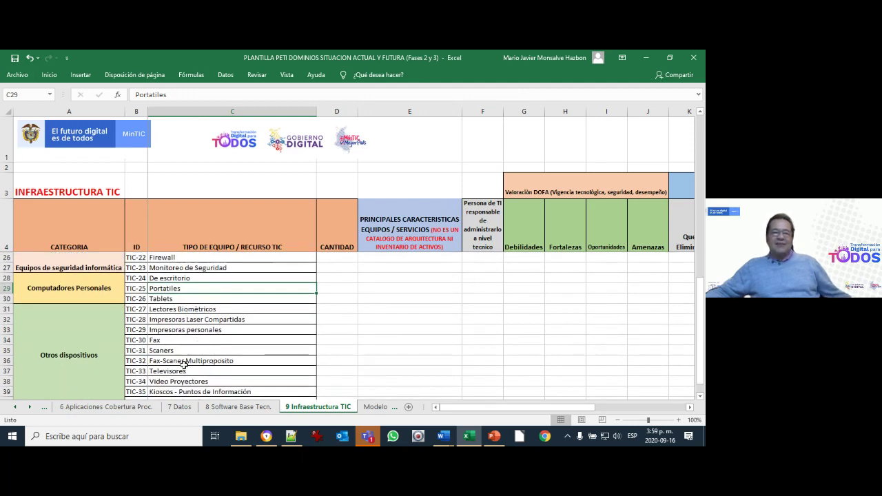
scroll(218, 355, down, 1)
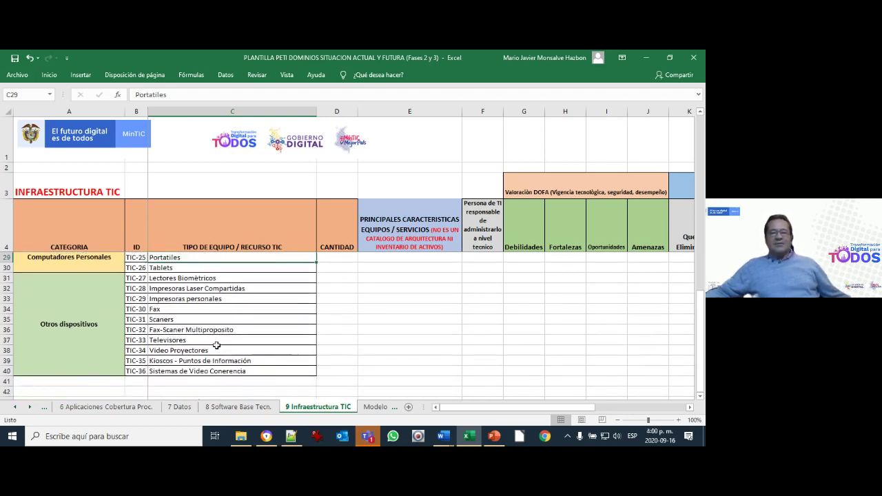
scroll(216, 346, up, 8)
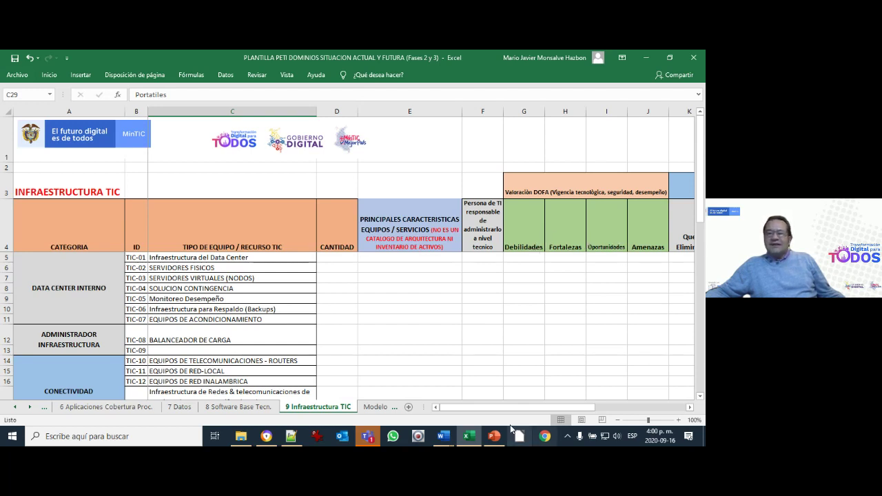
Examine the infrastructure sheet's DOFA, ERIC, maturity level and projected advances columns, and switch to the PETI Metodología Fase 3 presentation in PowerPoint.
drag(496, 412, 548, 411)
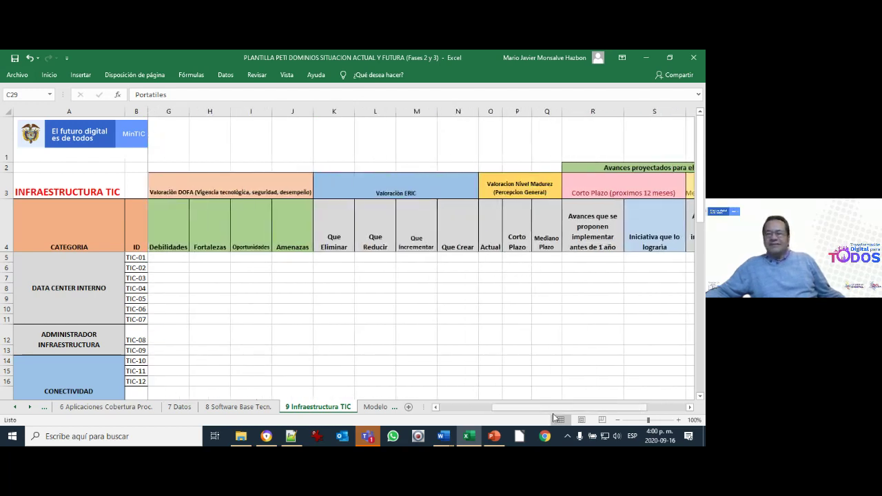
drag(570, 409, 610, 412)
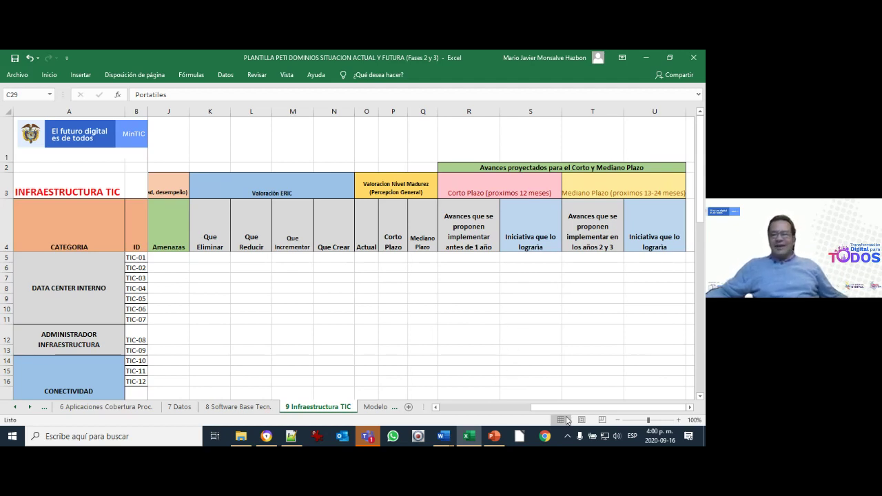
drag(572, 407, 491, 416)
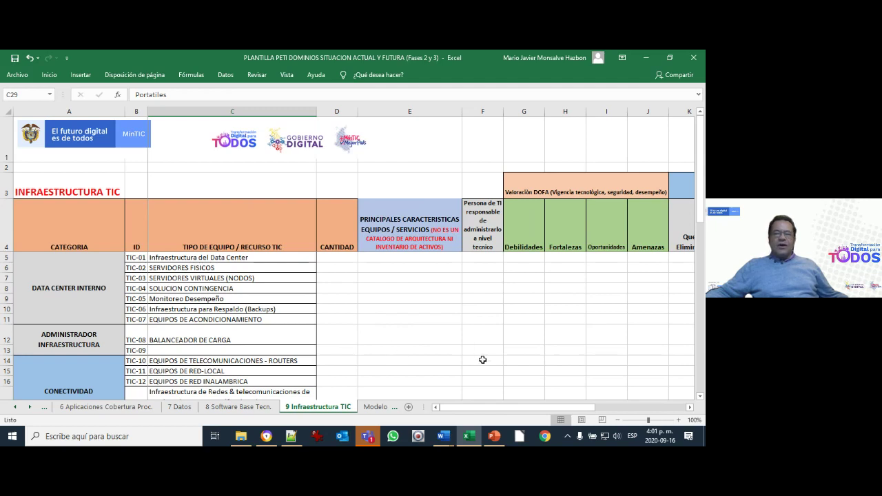
click(495, 436)
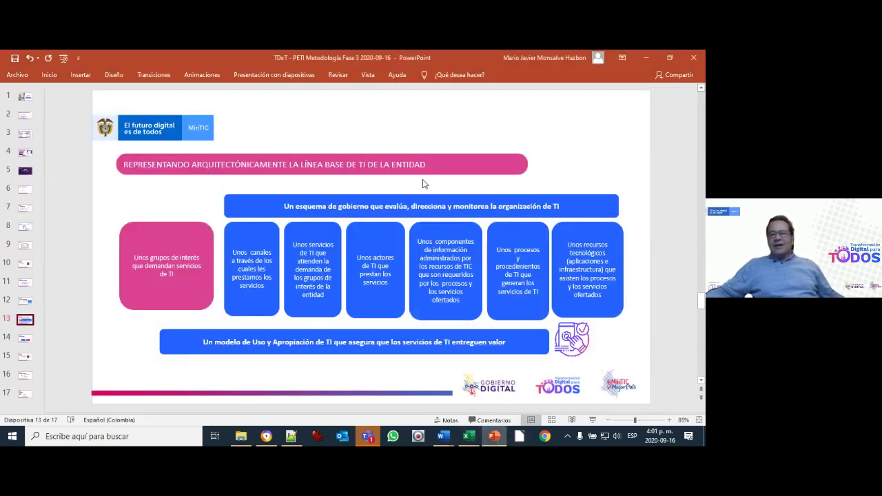